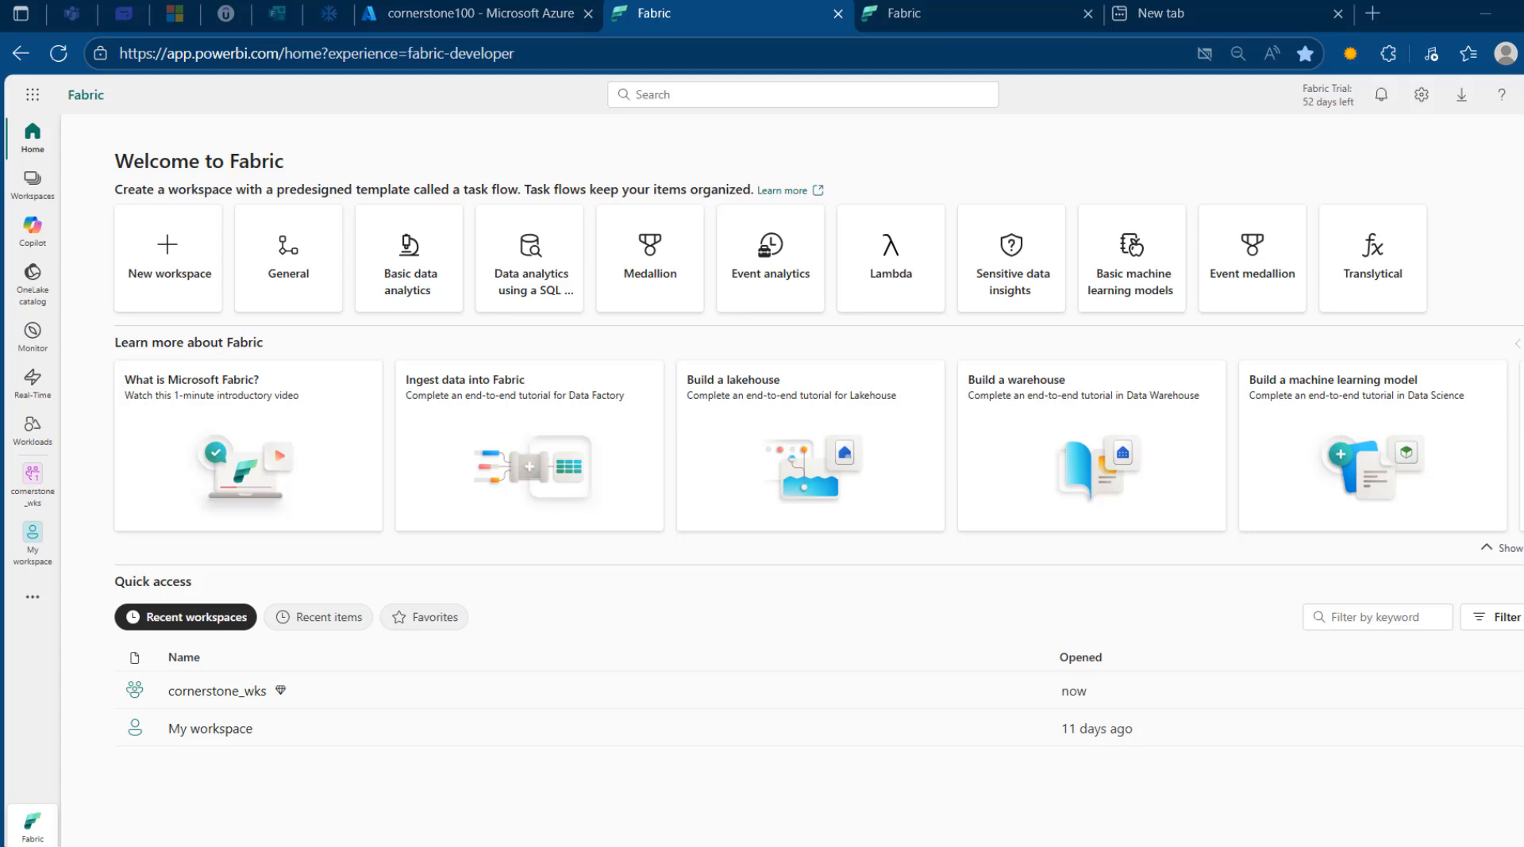
Open the Lakehouses folder in the cornerstone_wks workspace.
{"action": "left_click", "coordinate": [29, 198]}
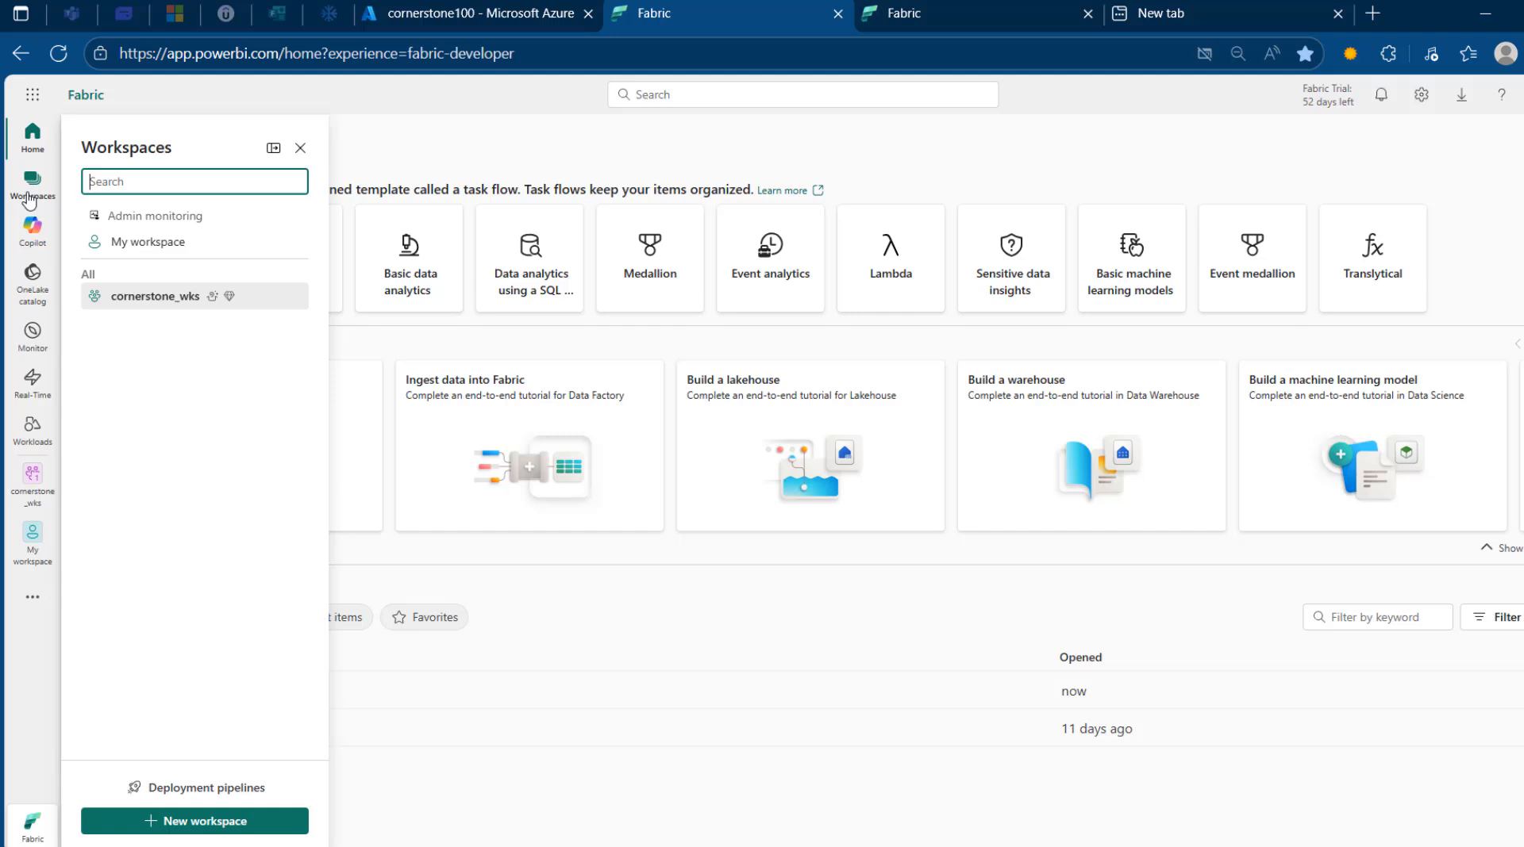
{"action": "left_click", "coordinate": [188, 301]}
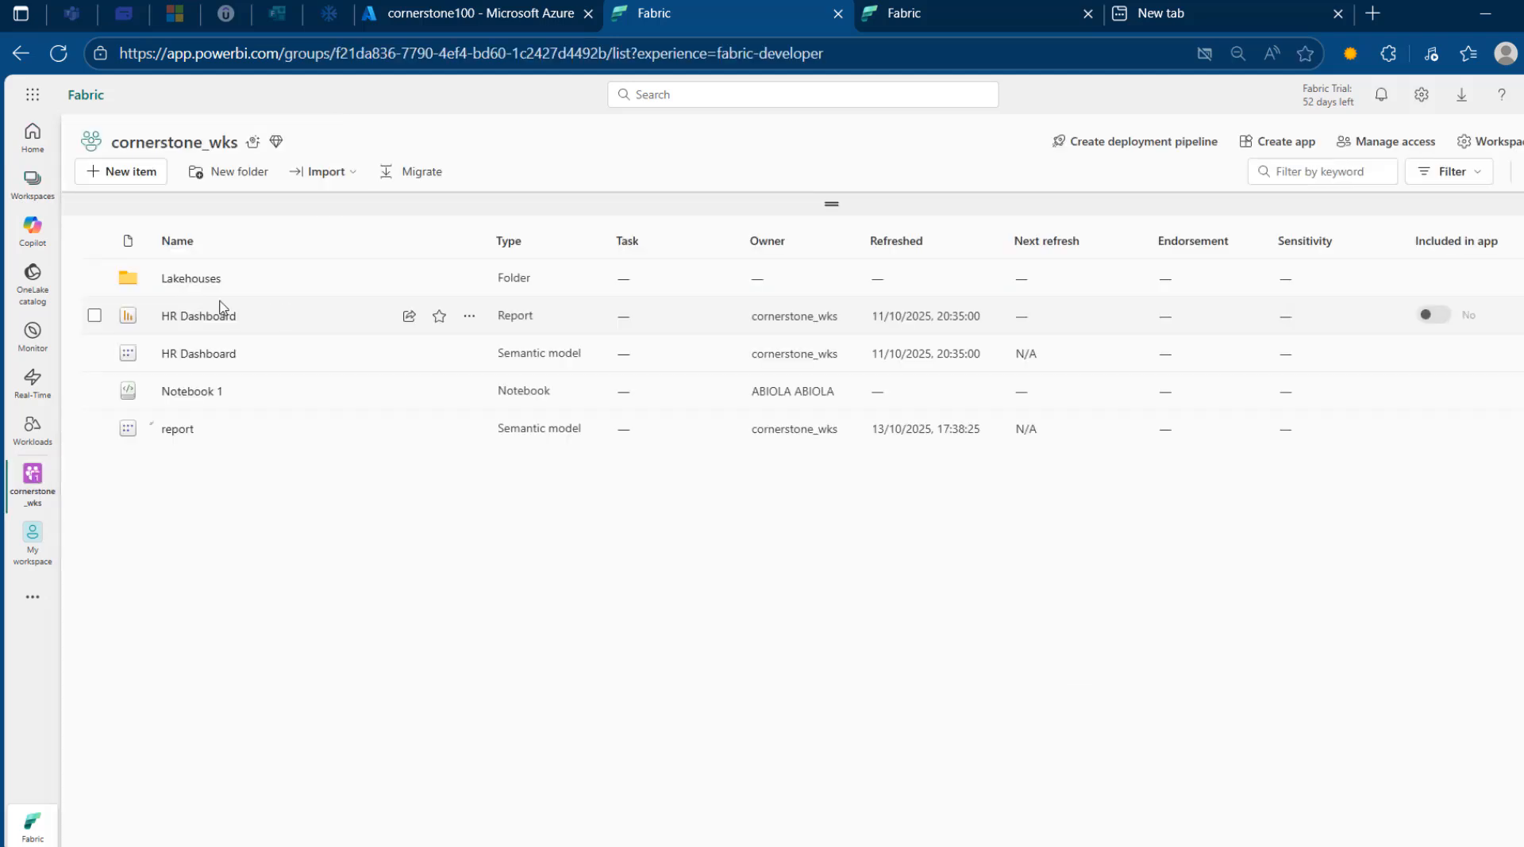
{"action": "left_click", "coordinate": [203, 285]}
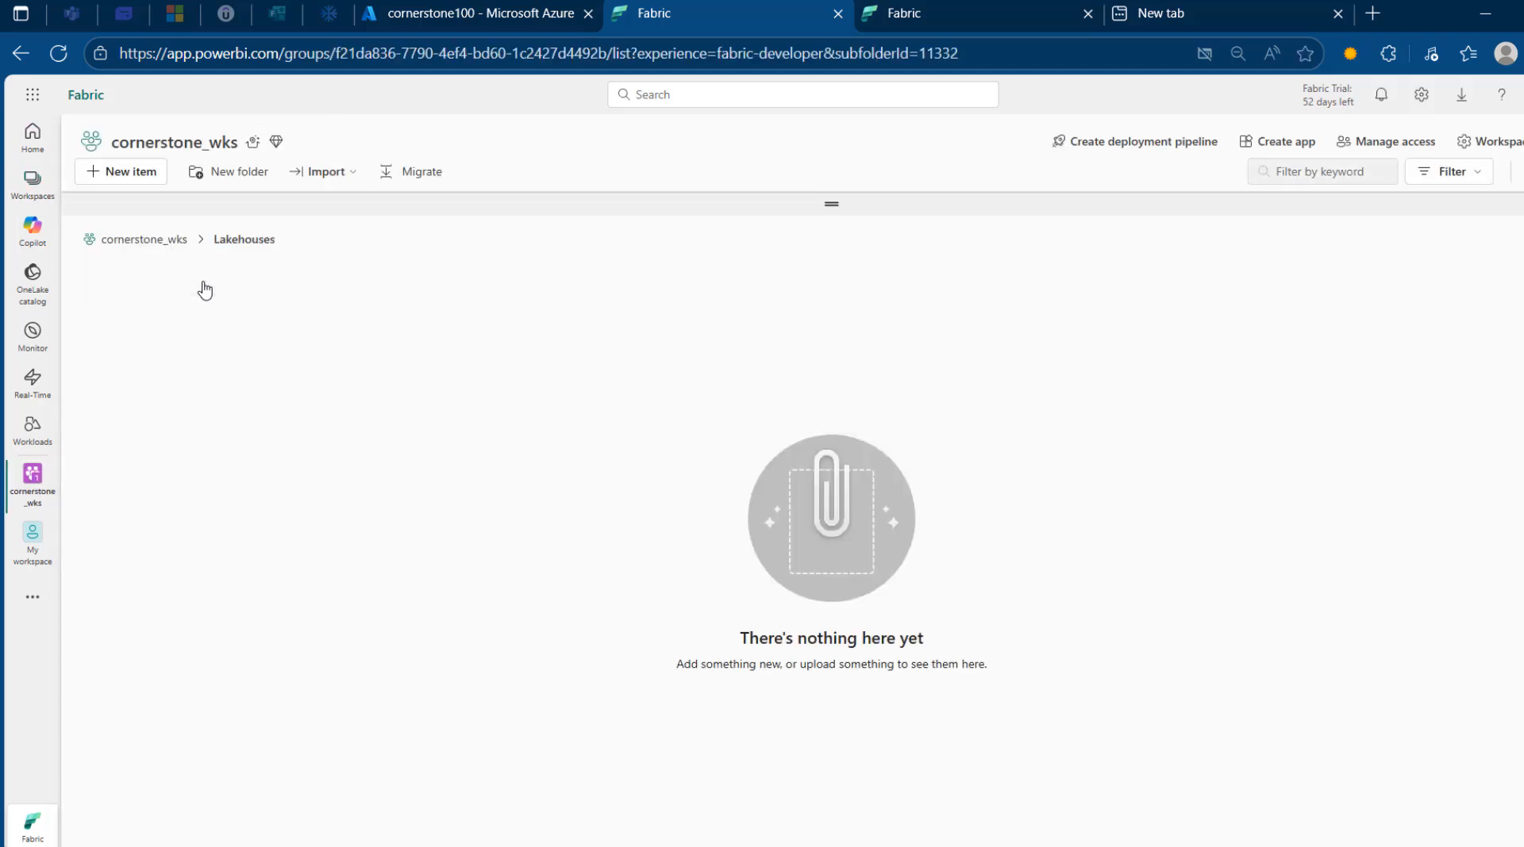
Create a new lakehouse named Demo in the Lakehouses folder, without lakehouse schemas.
{"action": "left_click", "coordinate": [107, 174]}
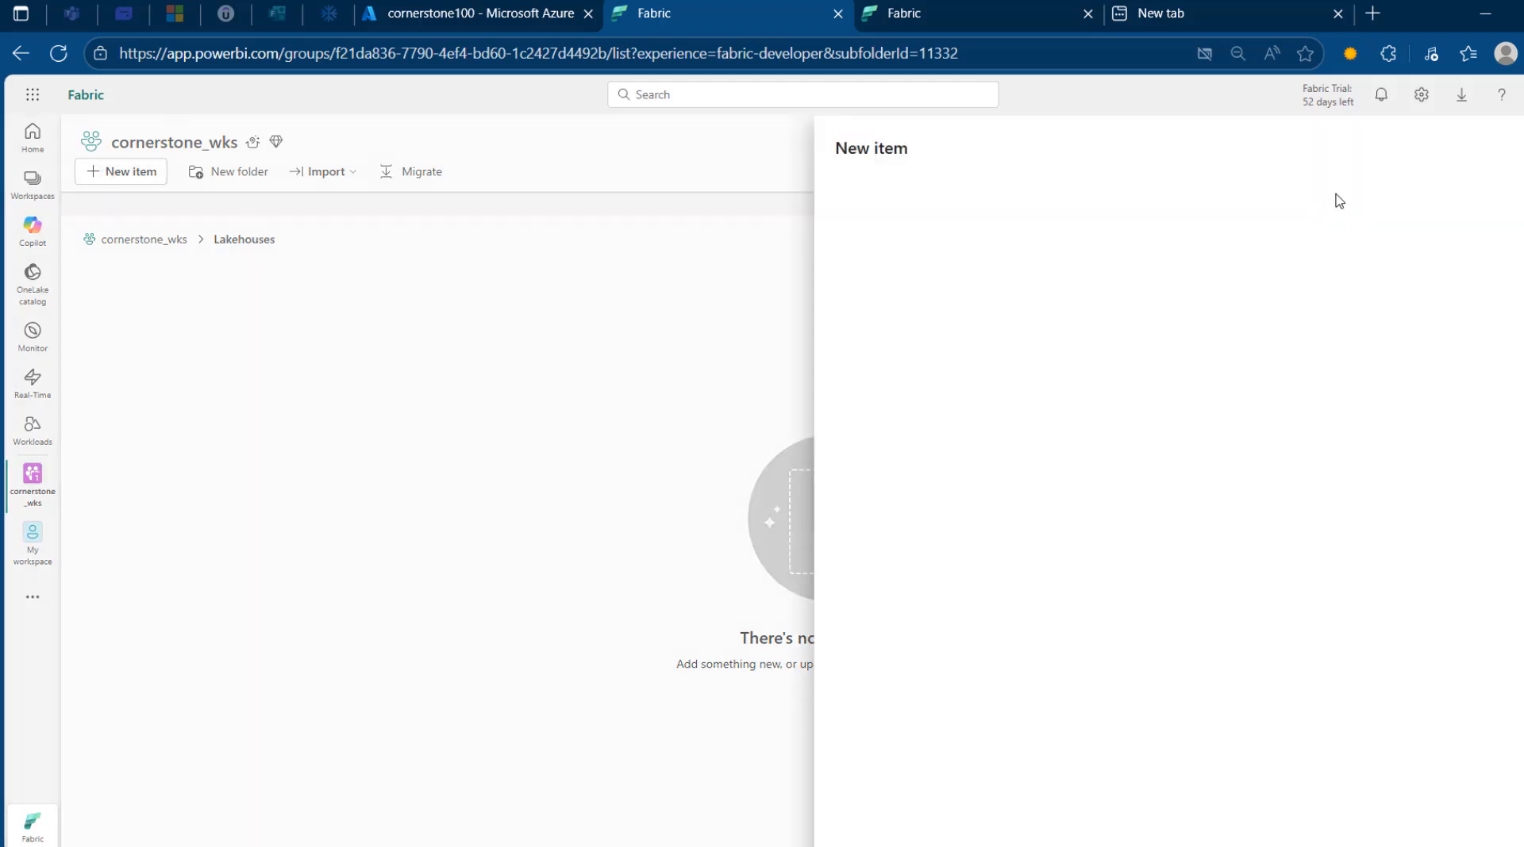
{"action": "left_click", "coordinate": [1460, 179]}
{"action": "type", "text": "lake"}
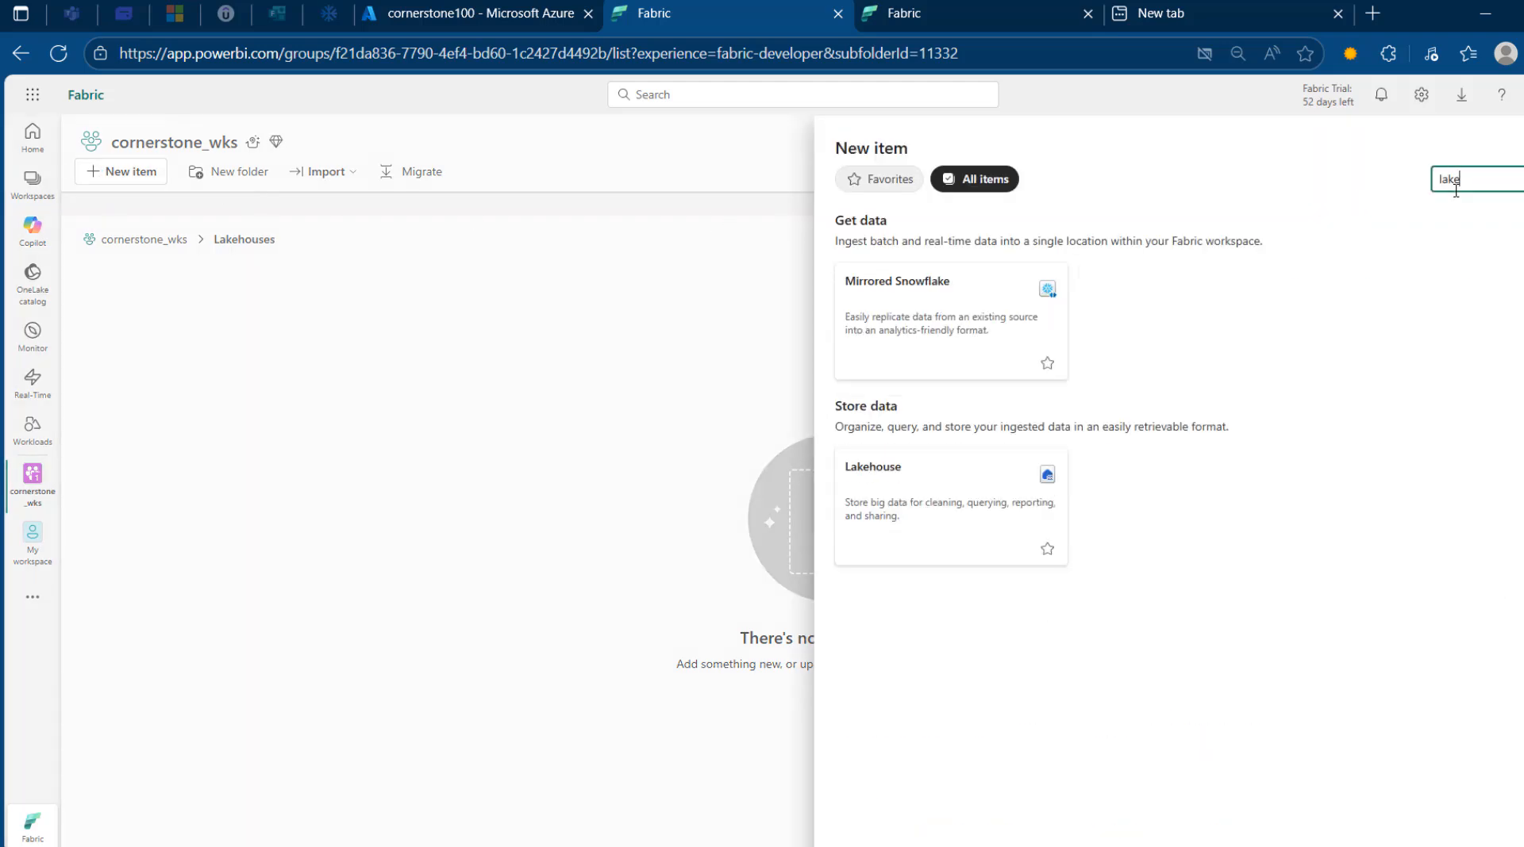
{"action": "left_click", "coordinate": [956, 478]}
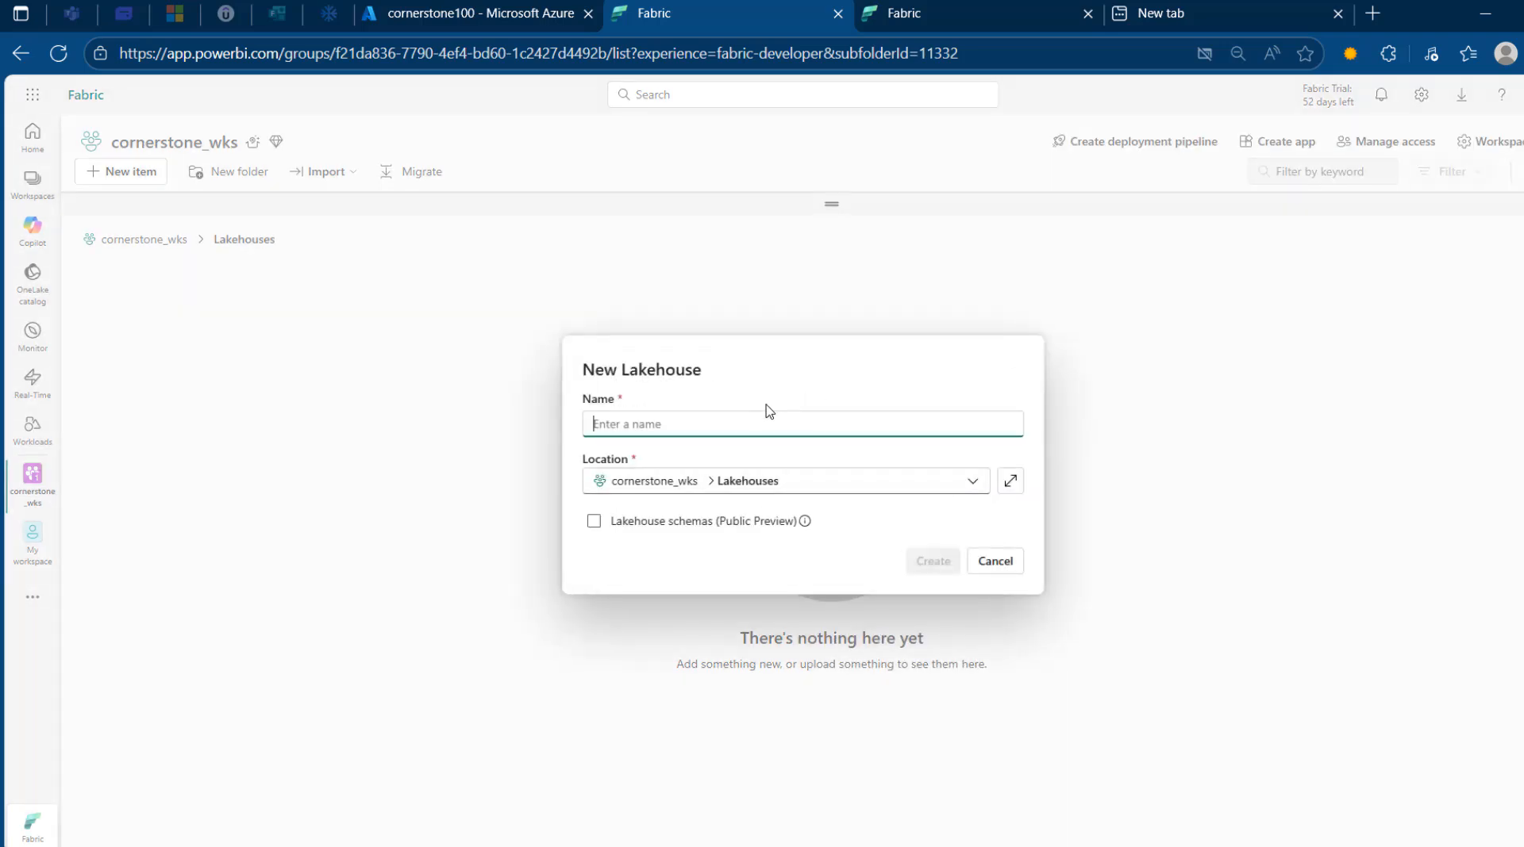
{"action": "type", "text": "Demo"}
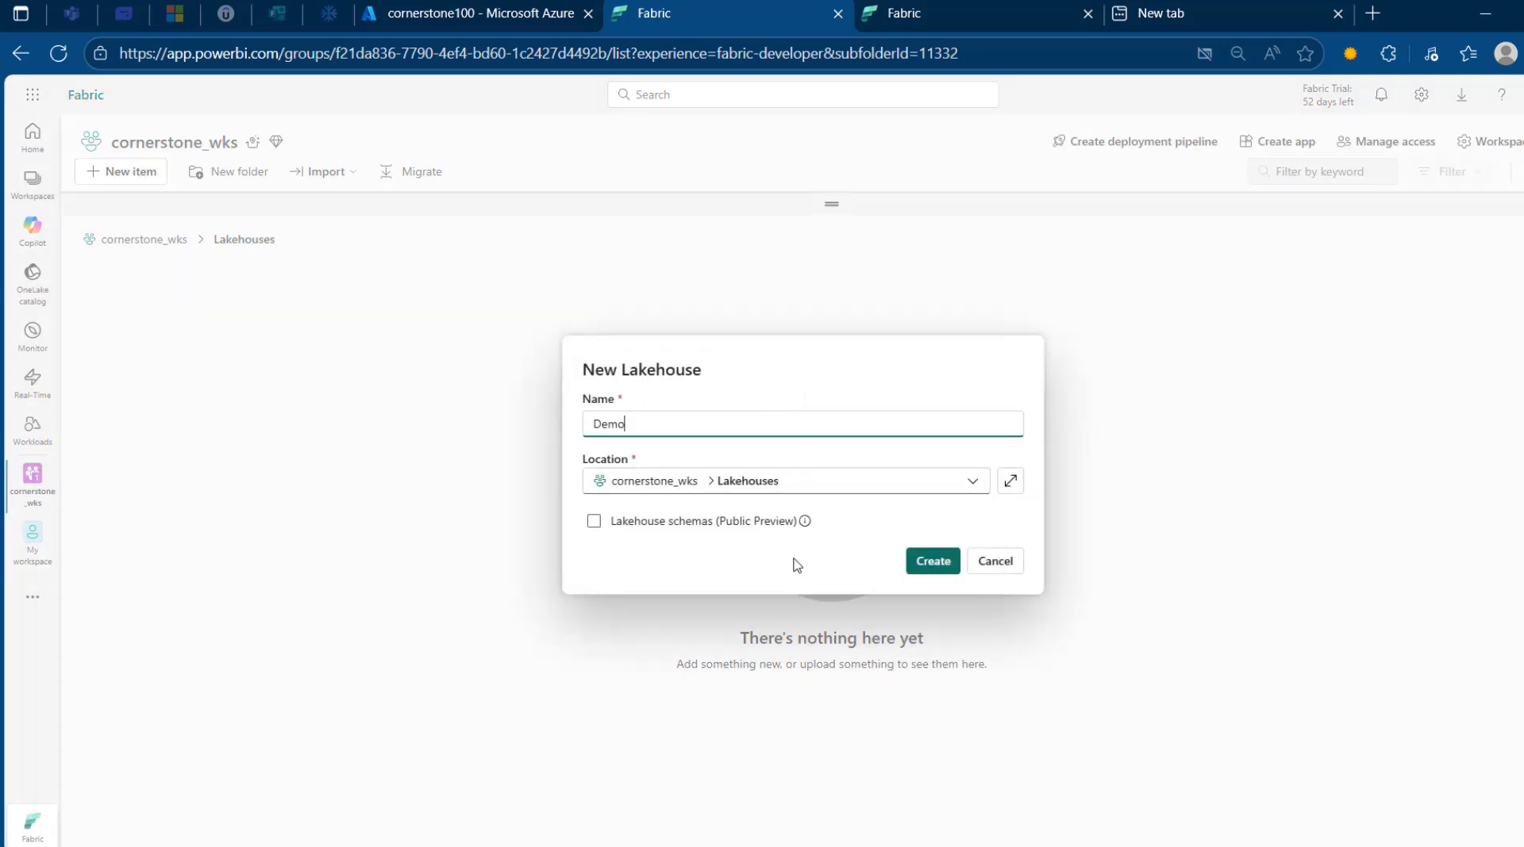
{"action": "left_click", "coordinate": [938, 561]}
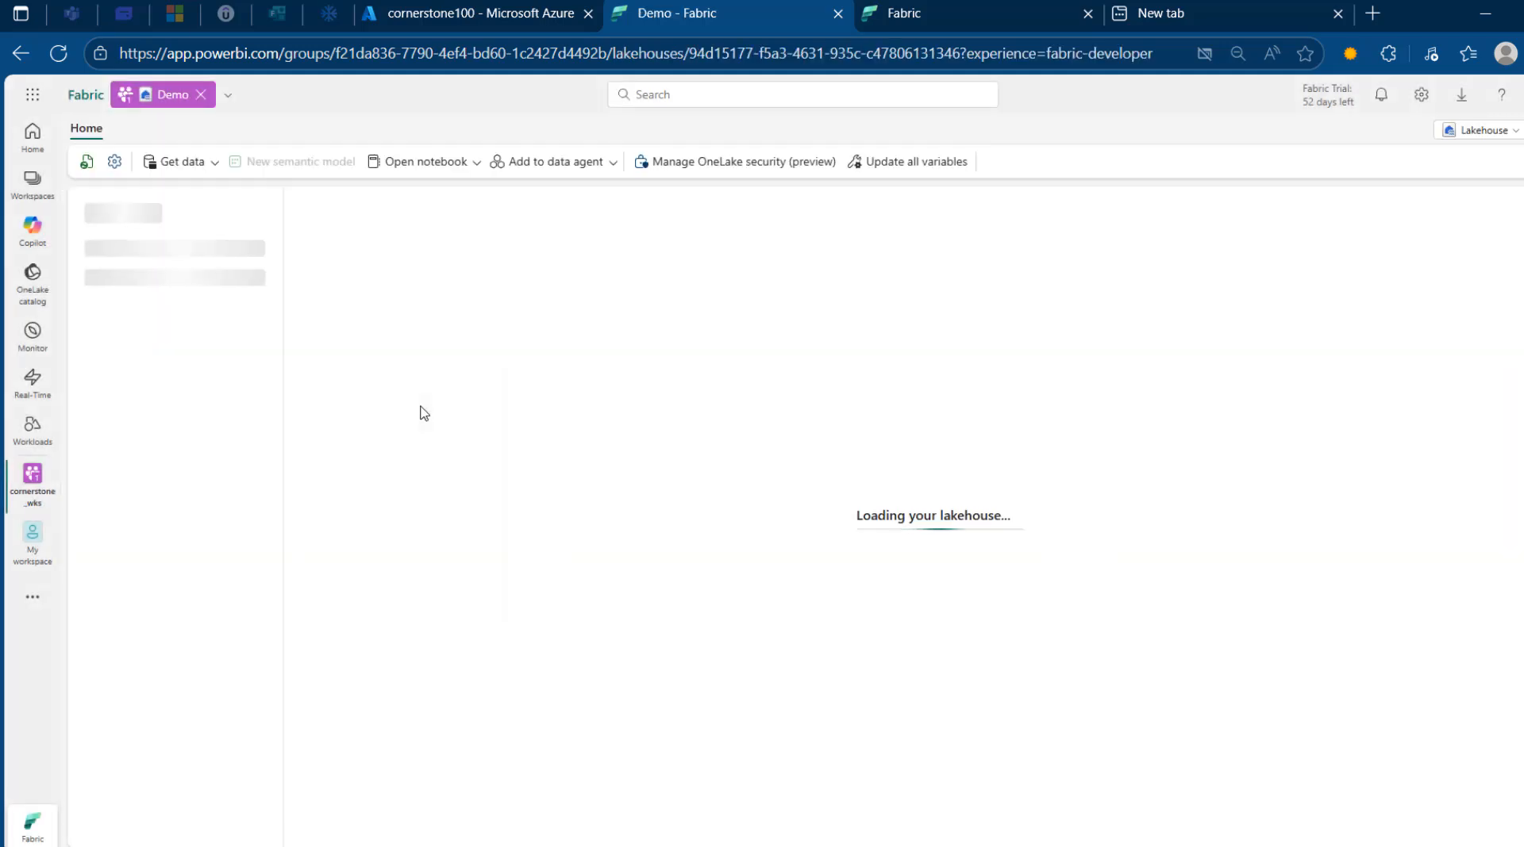
Switch to the Azure portal and upload transaction2019.csv to the sales container of the cornerstone100 storage account.
{"action": "left_click", "coordinate": [476, 12]}
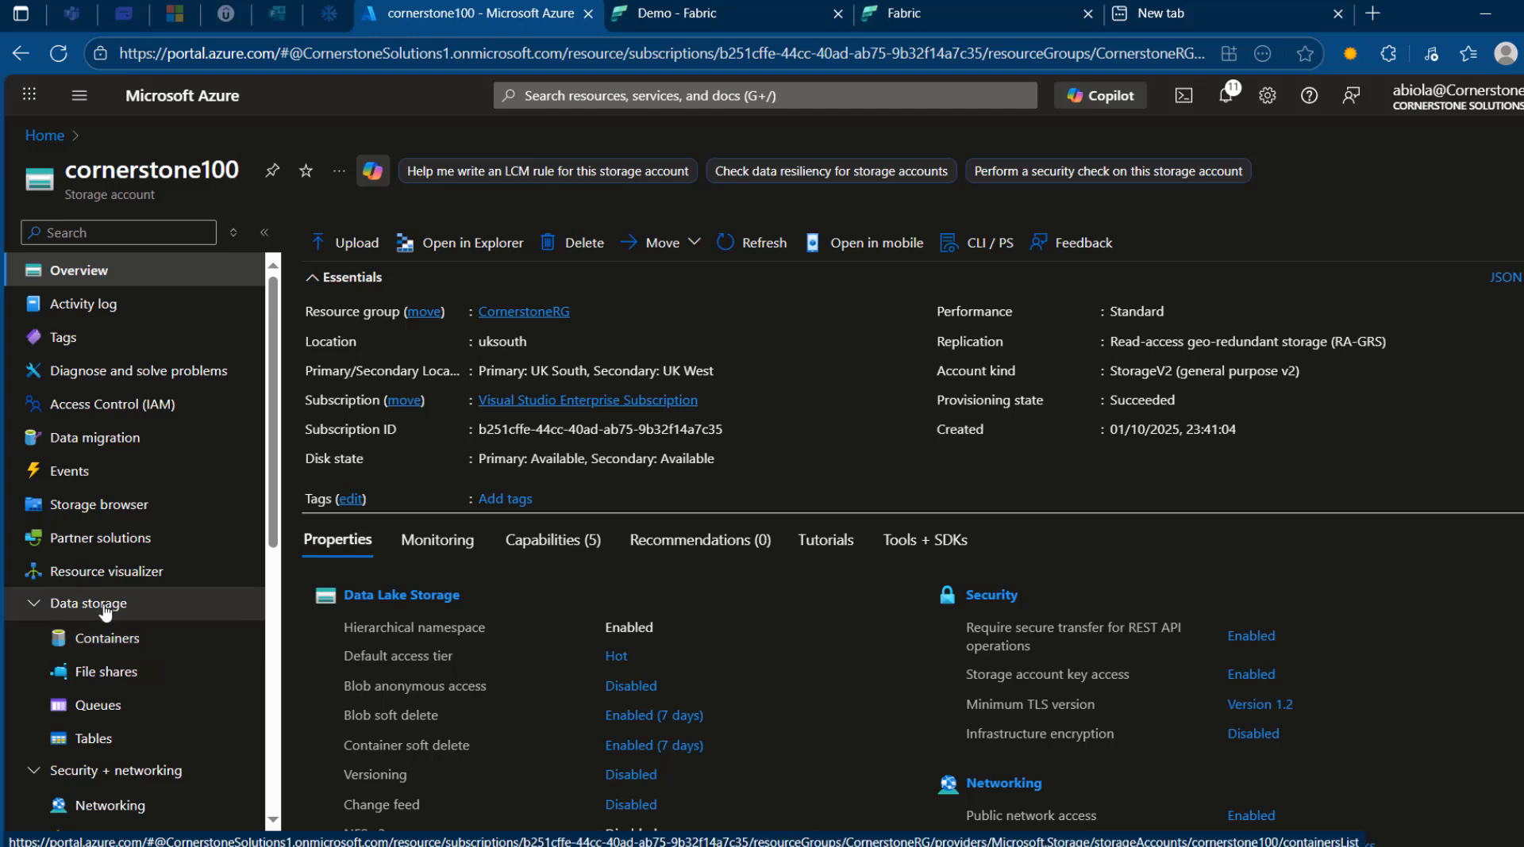
{"action": "left_click", "coordinate": [109, 641]}
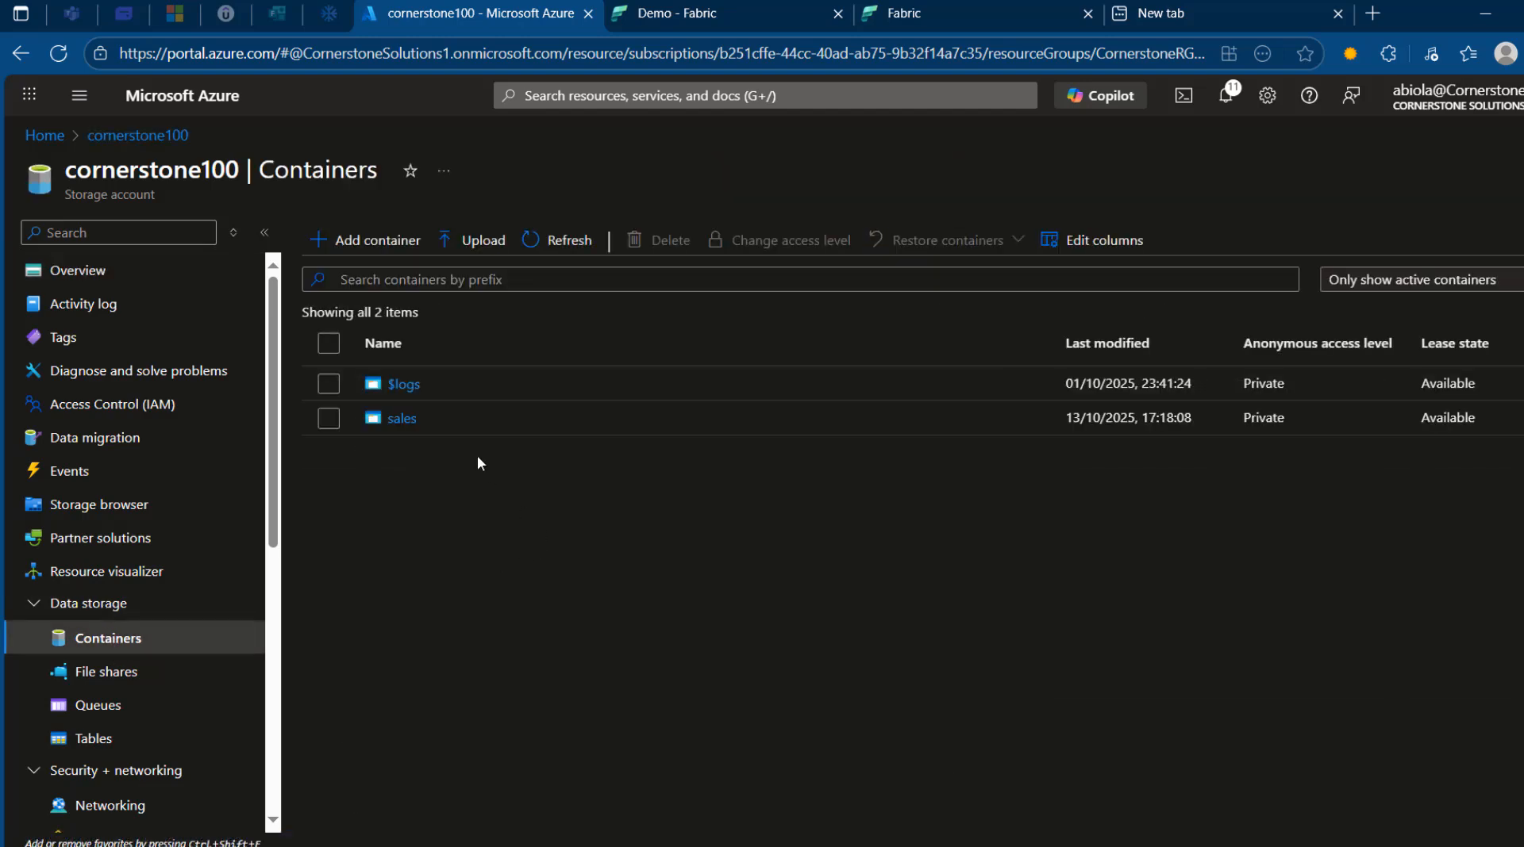
{"action": "left_click", "coordinate": [414, 430]}
{"action": "left_click", "coordinate": [396, 422]}
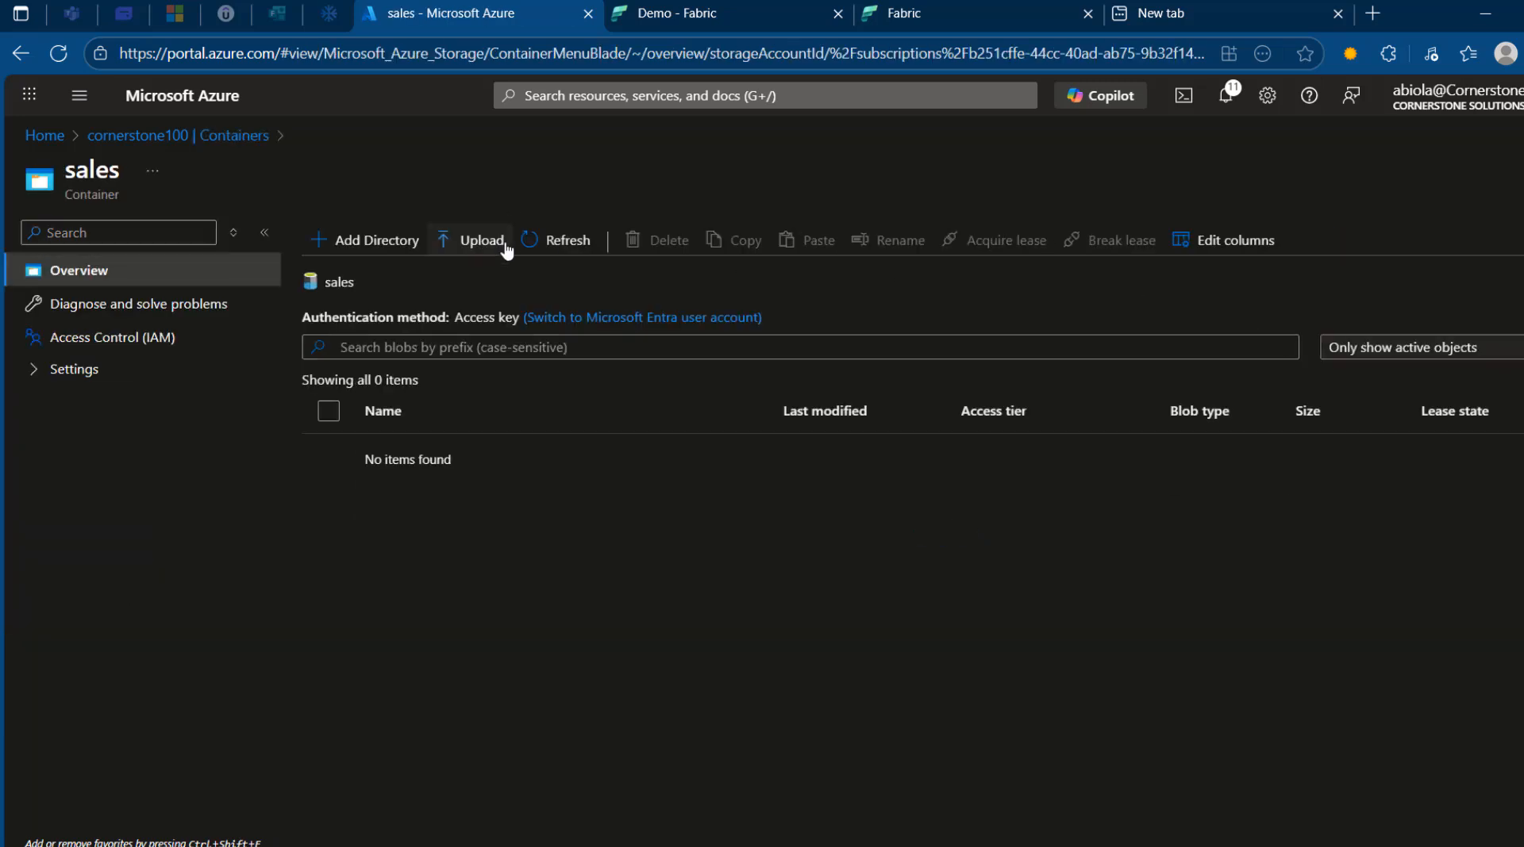
{"action": "left_click", "coordinate": [473, 240]}
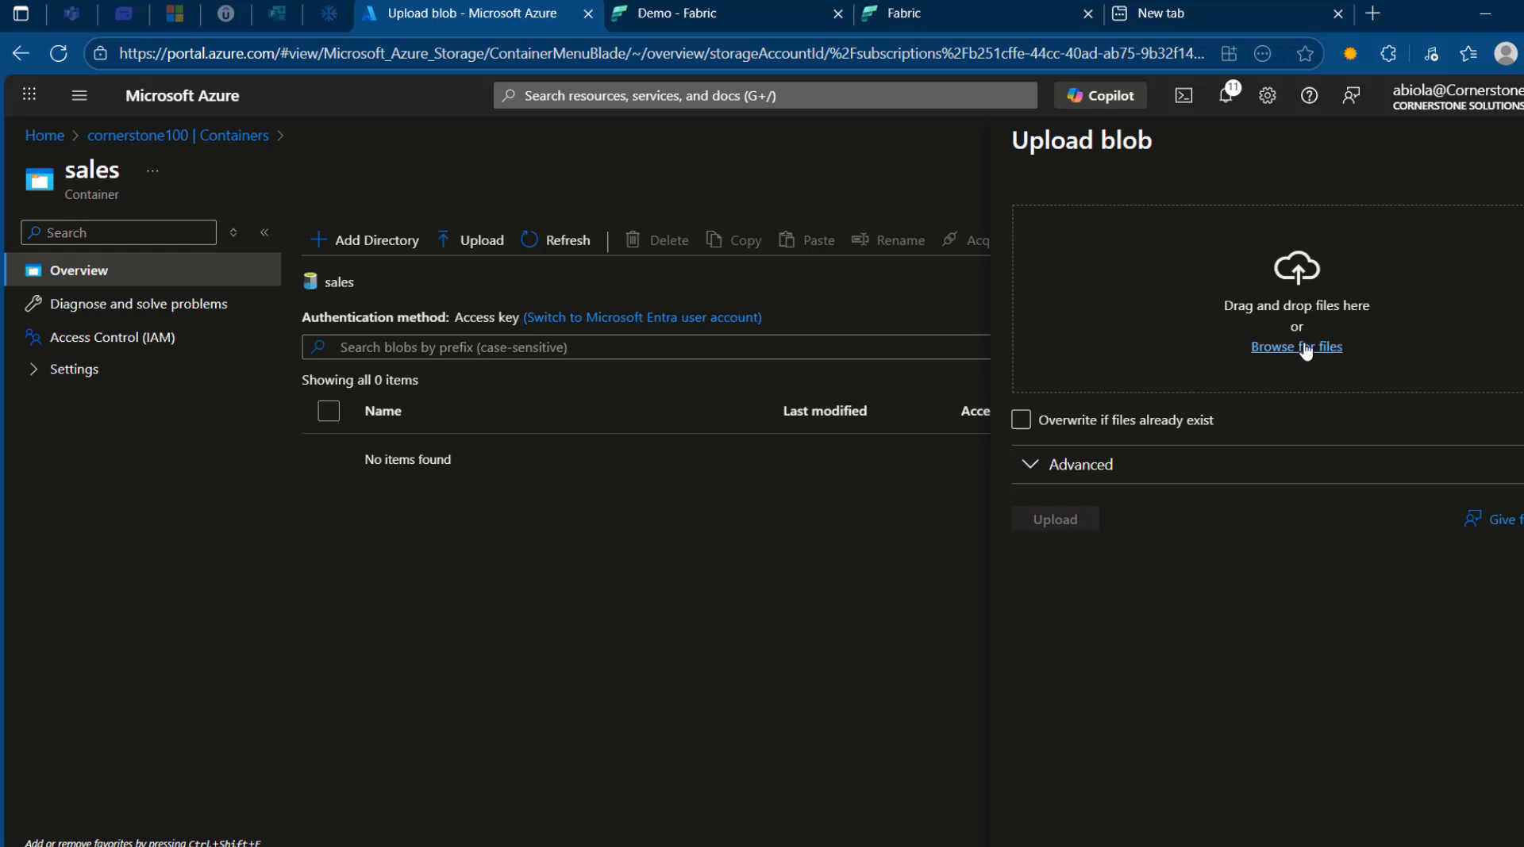
{"action": "left_click", "coordinate": [1305, 350]}
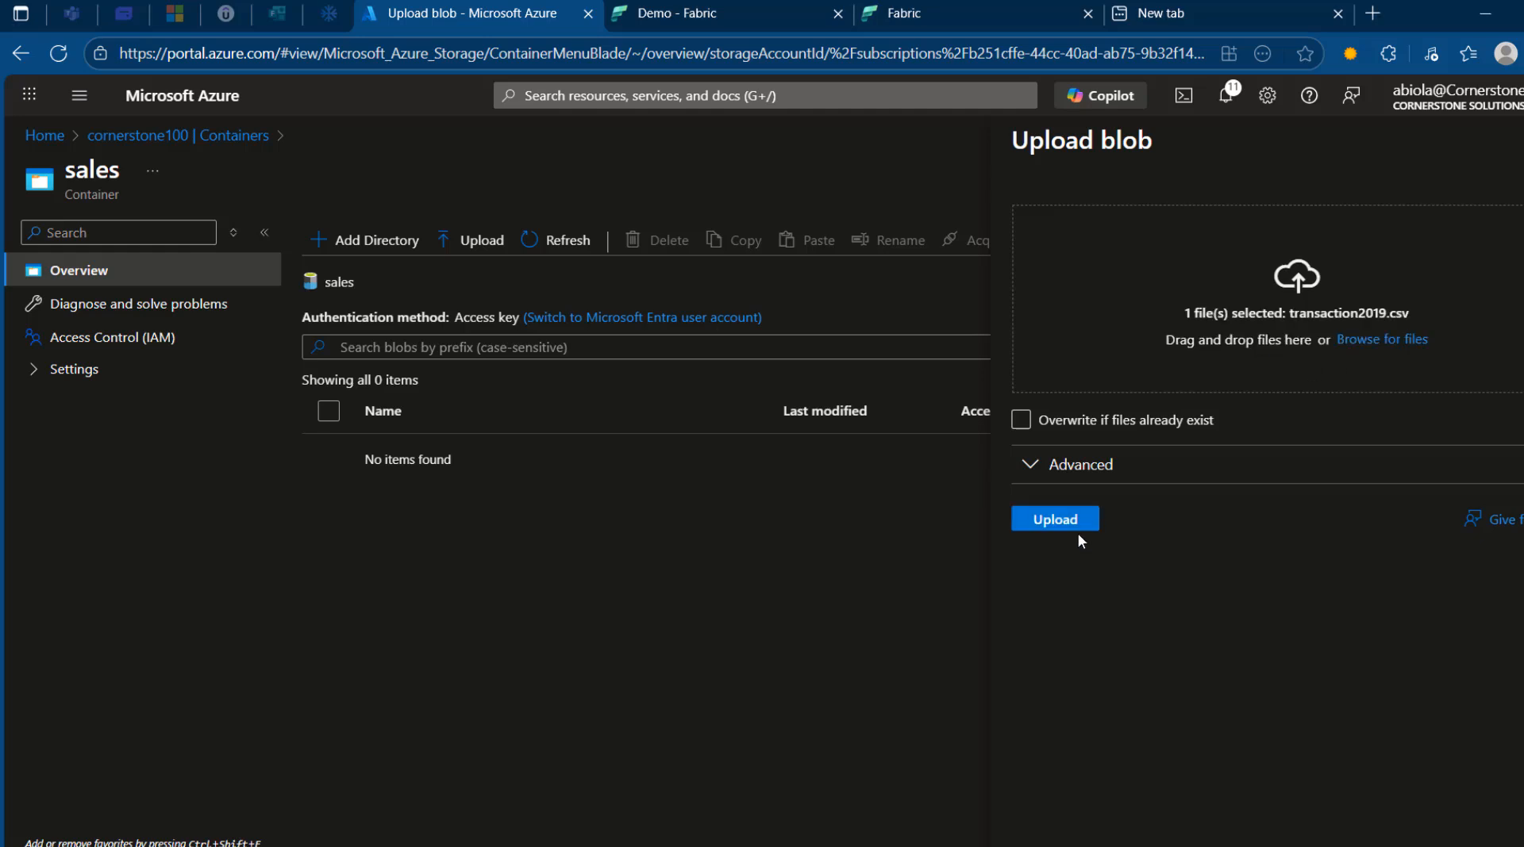
{"action": "left_click", "coordinate": [1073, 525]}
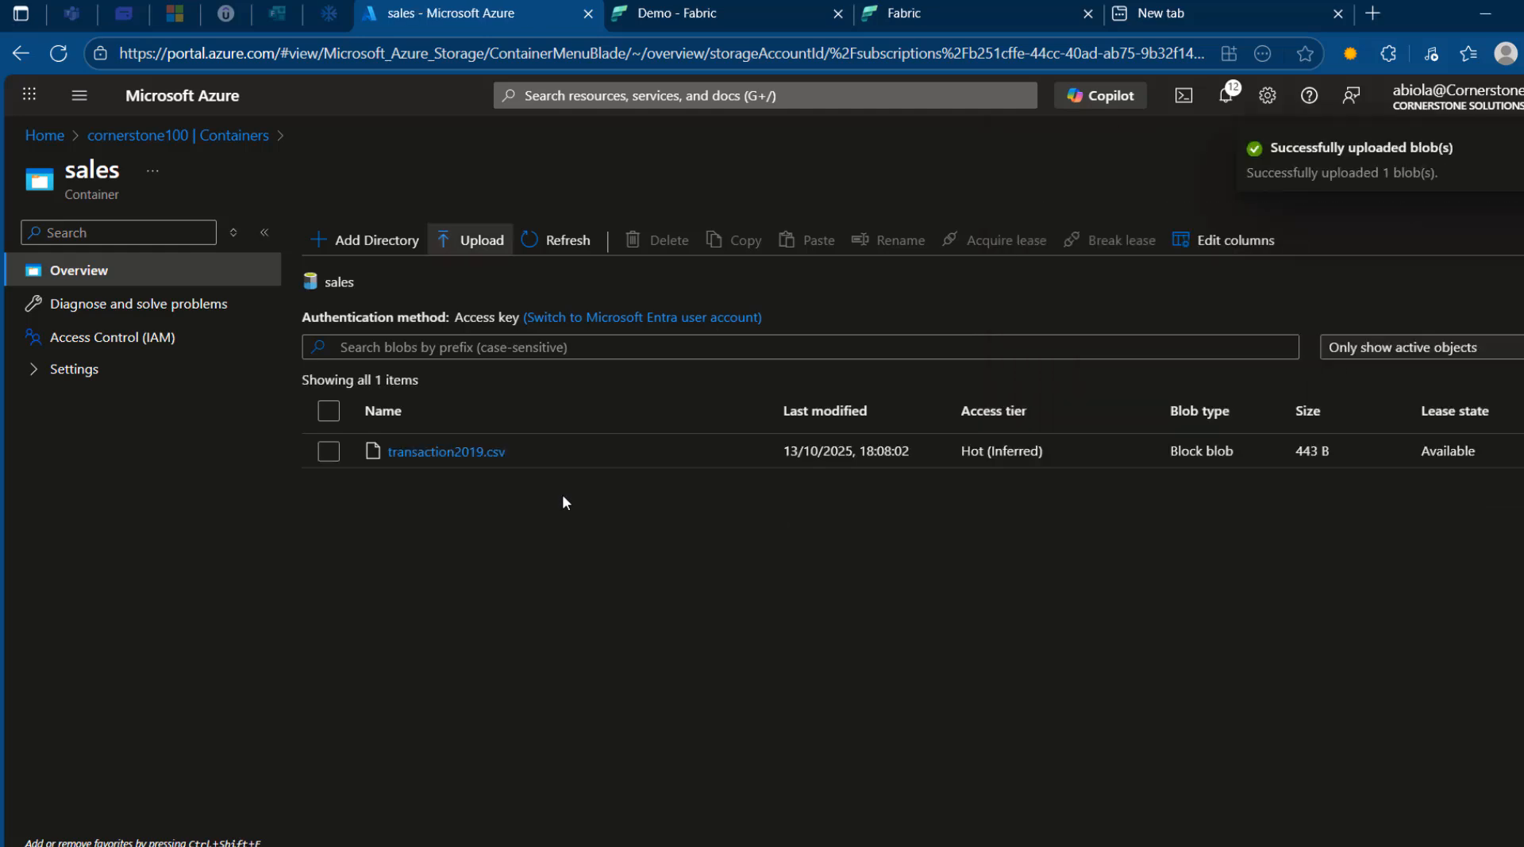
Examine the contents of transaction2019.csv in the sales container and return to the container list.
{"action": "left_click", "coordinate": [459, 453]}
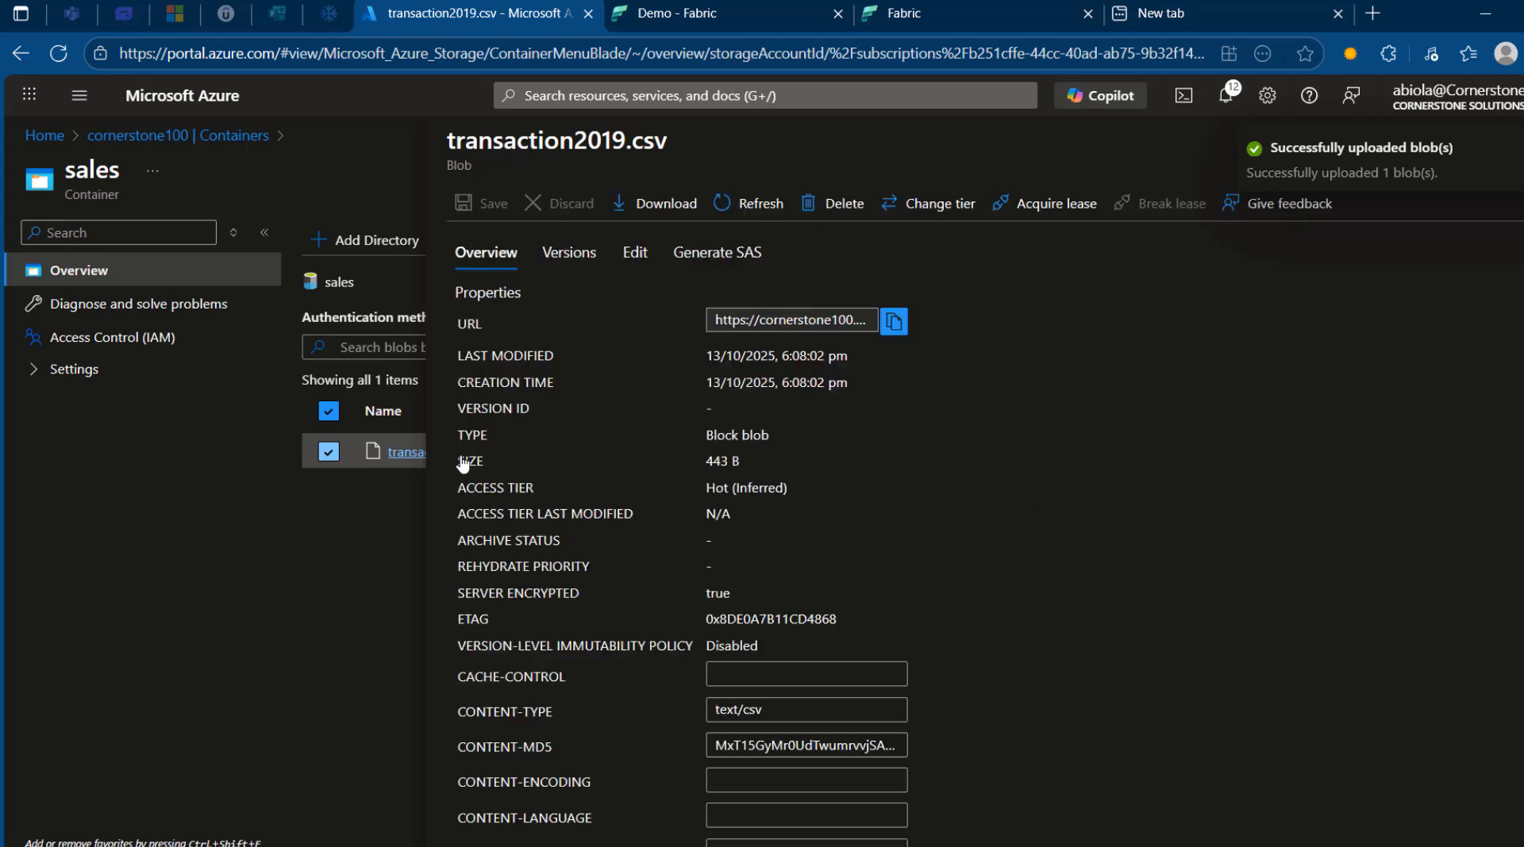
{"action": "left_click", "coordinate": [635, 254]}
{"action": "left_click", "coordinate": [684, 742]}
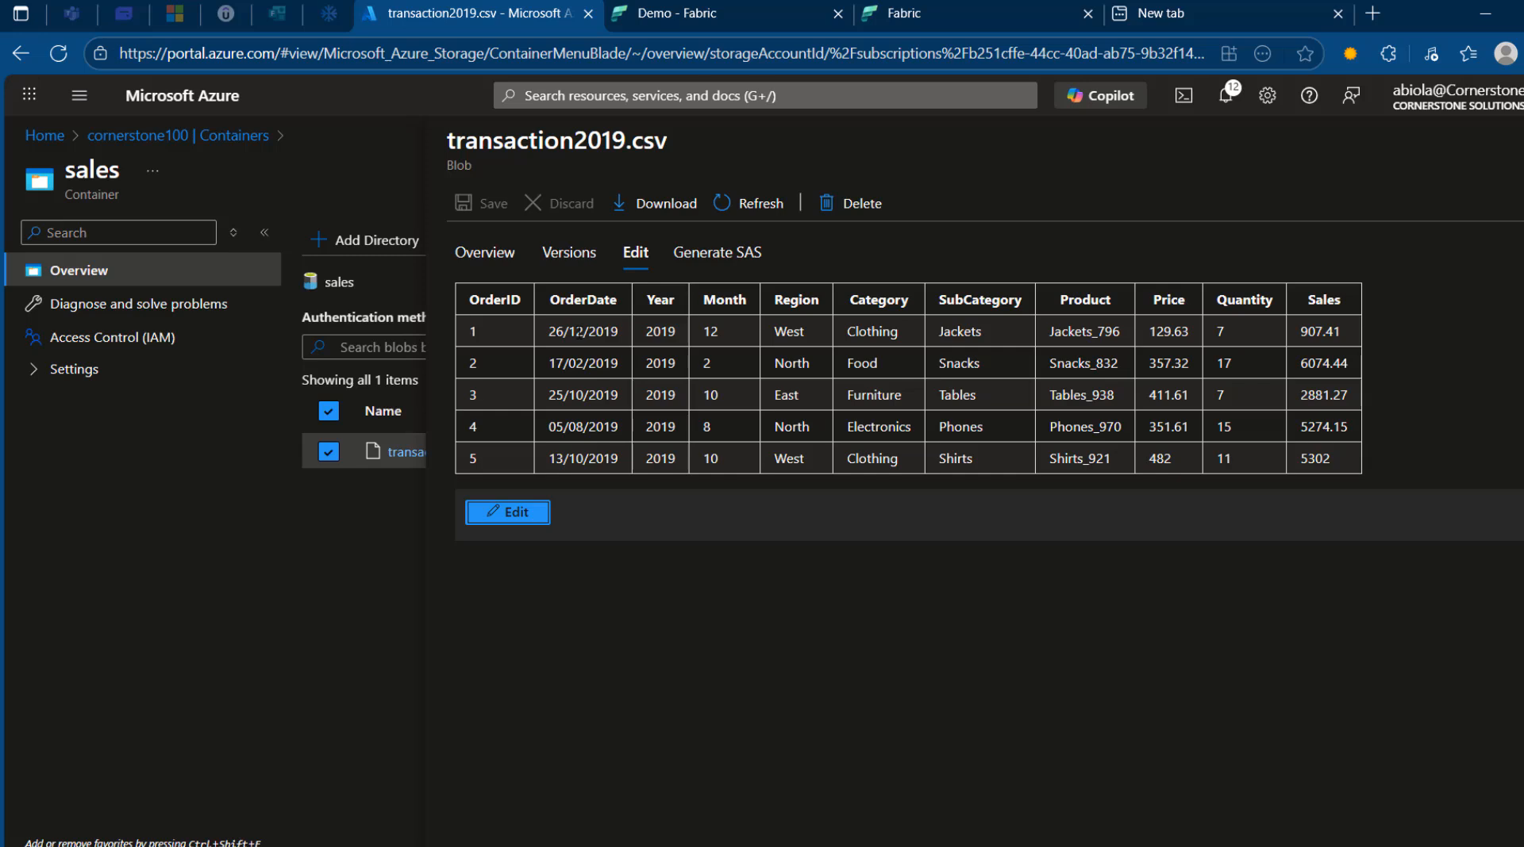
{"action": "left_click", "coordinate": [264, 136]}
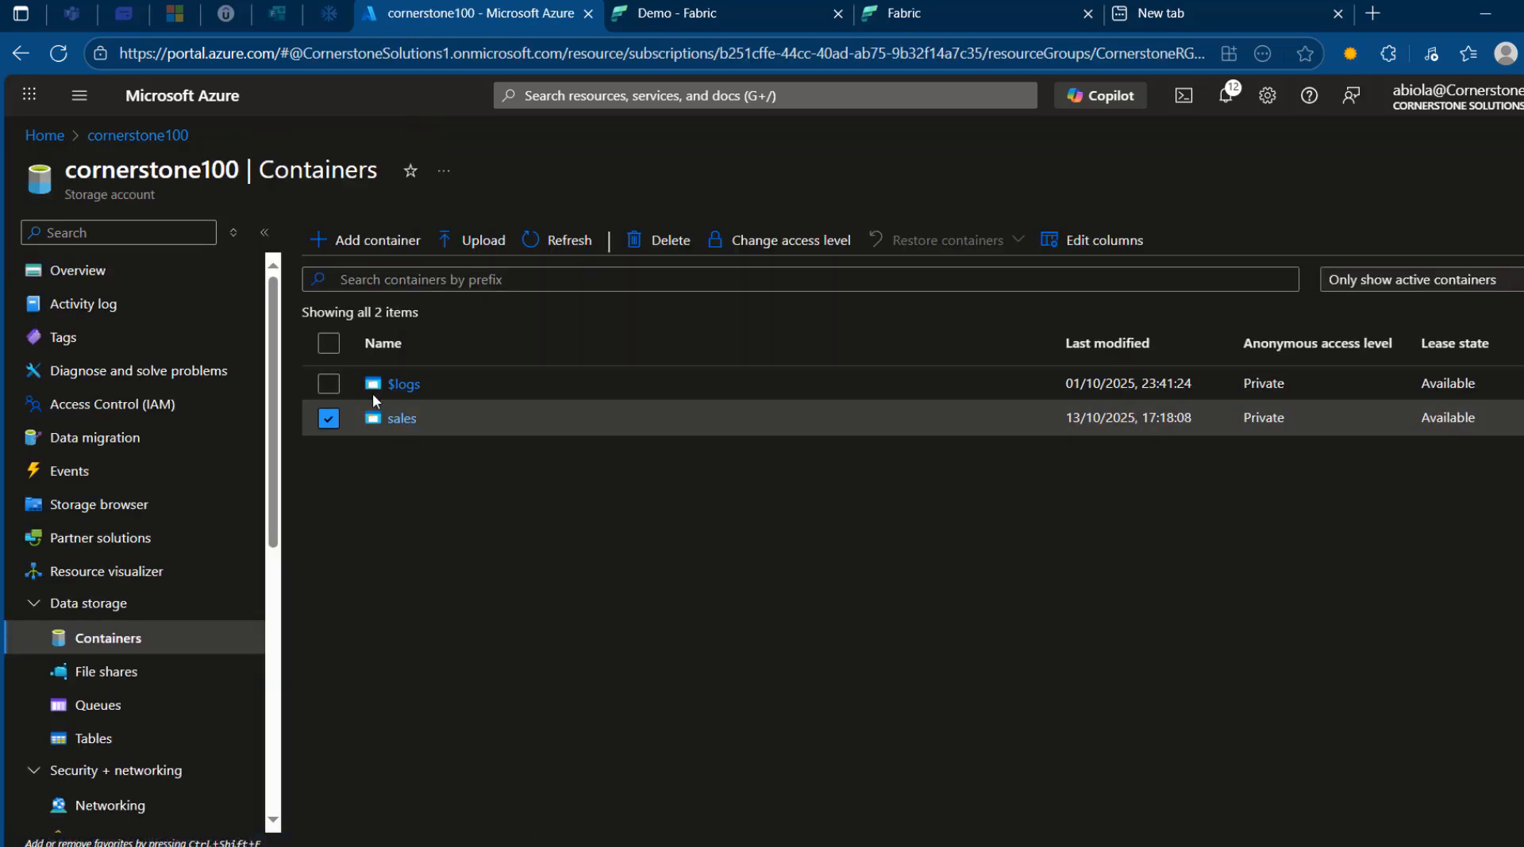
Switch to the Demo lakehouse in Fabric and start a Tables shortcut to Azure Data Lake Storage Gen2 using a new connection.
{"action": "left_click", "coordinate": [715, 8]}
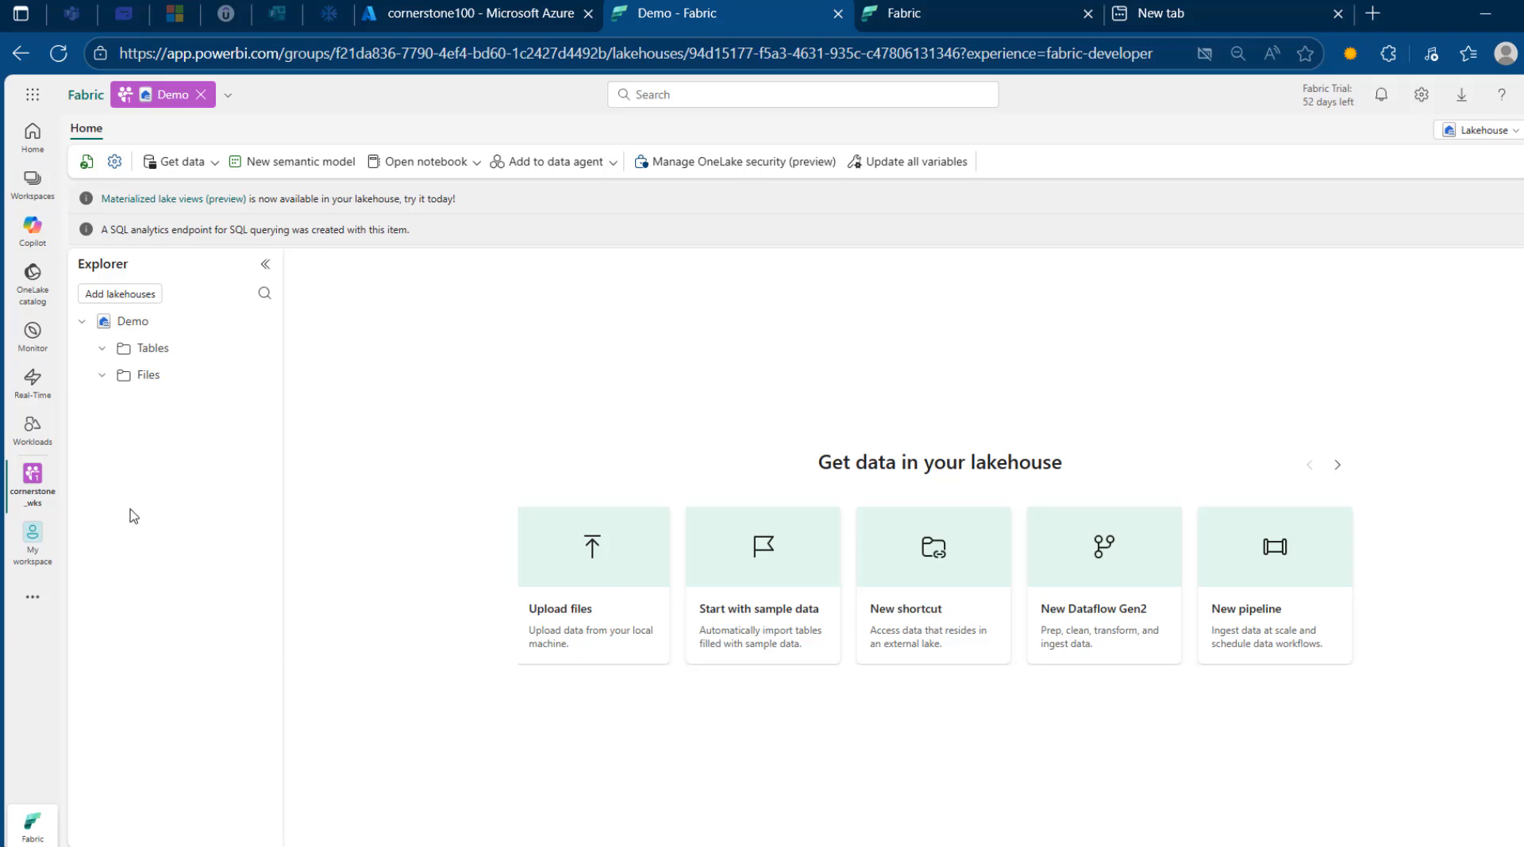
{"action": "right_click", "coordinate": [177, 358]}
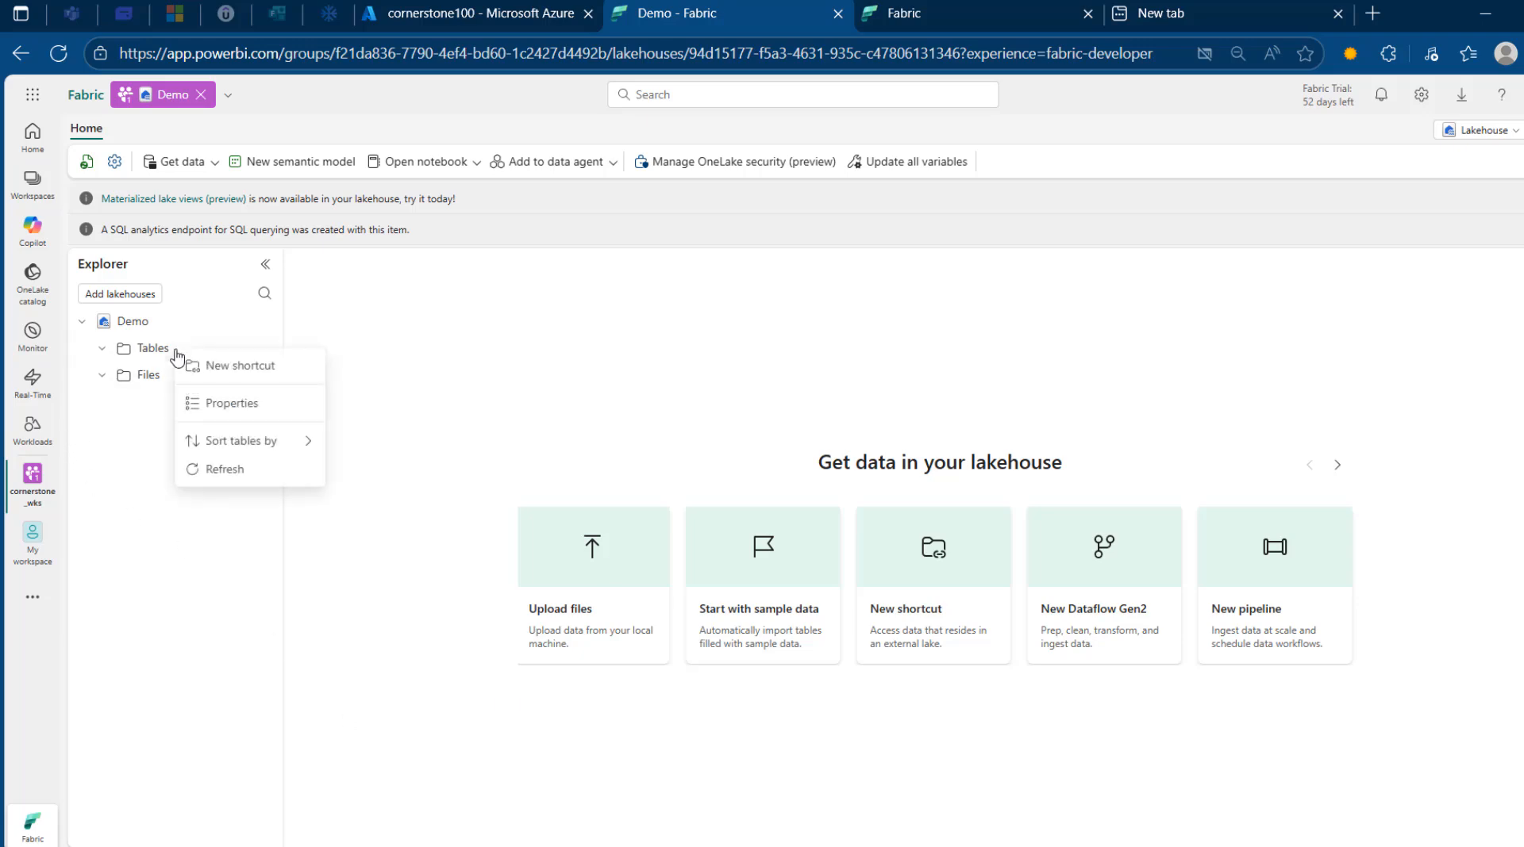
{"action": "left_click", "coordinate": [223, 379]}
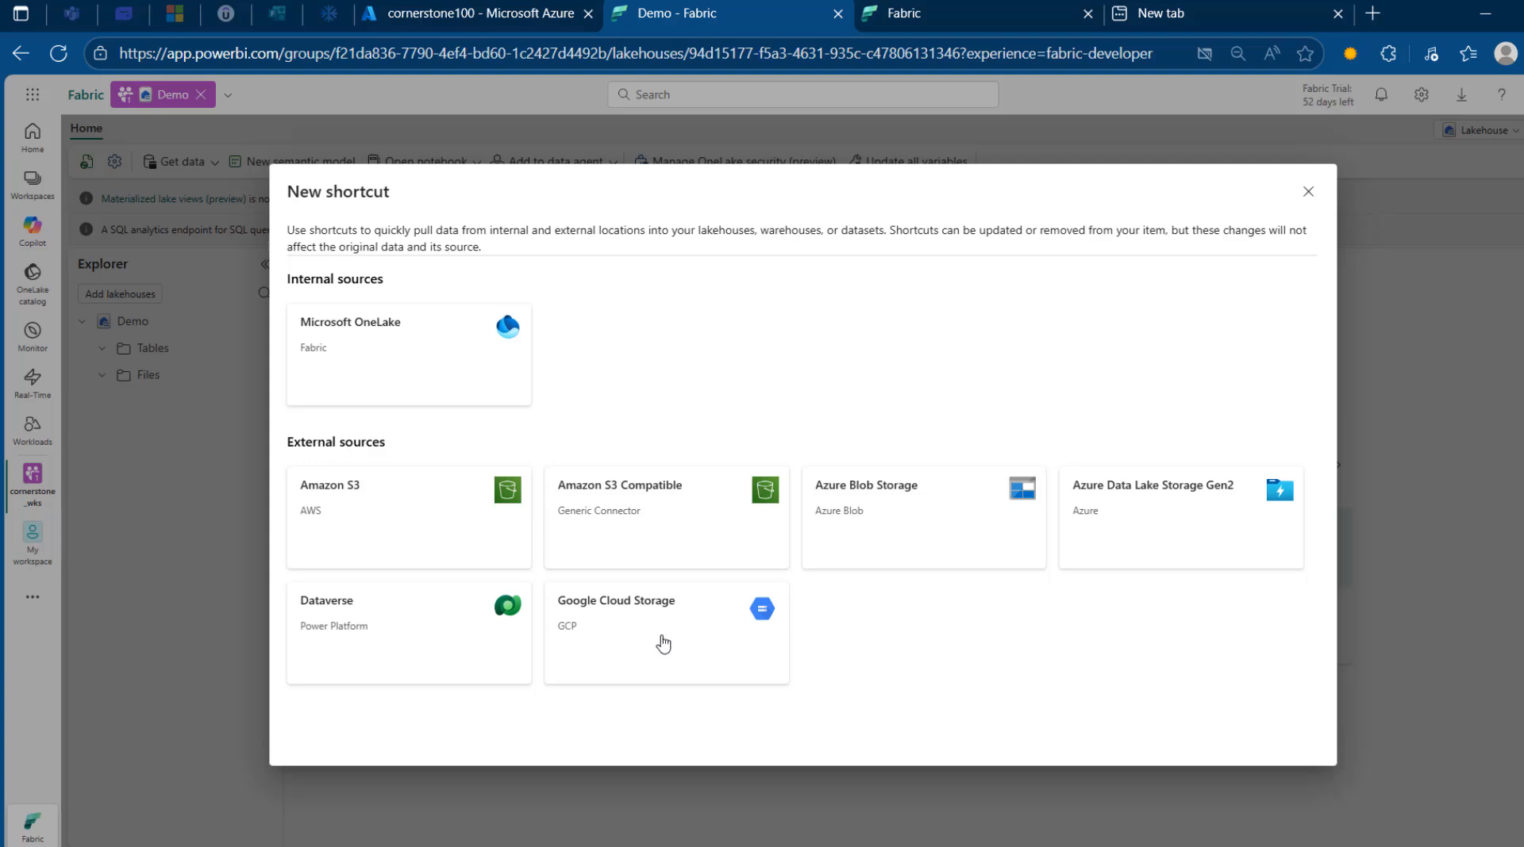
{"action": "left_click", "coordinate": [1187, 500]}
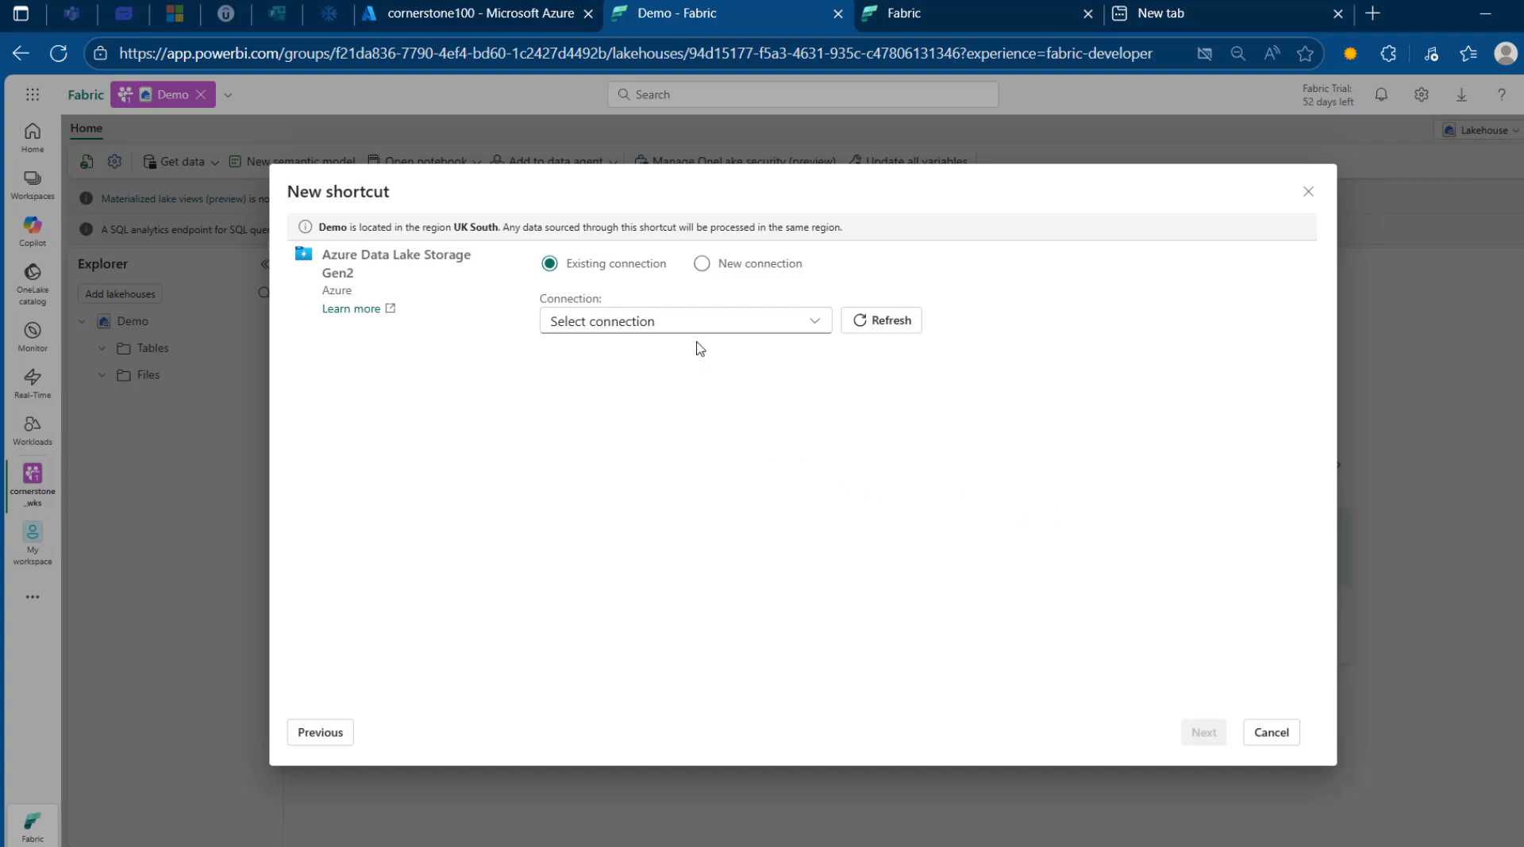
{"action": "left_click", "coordinate": [701, 265]}
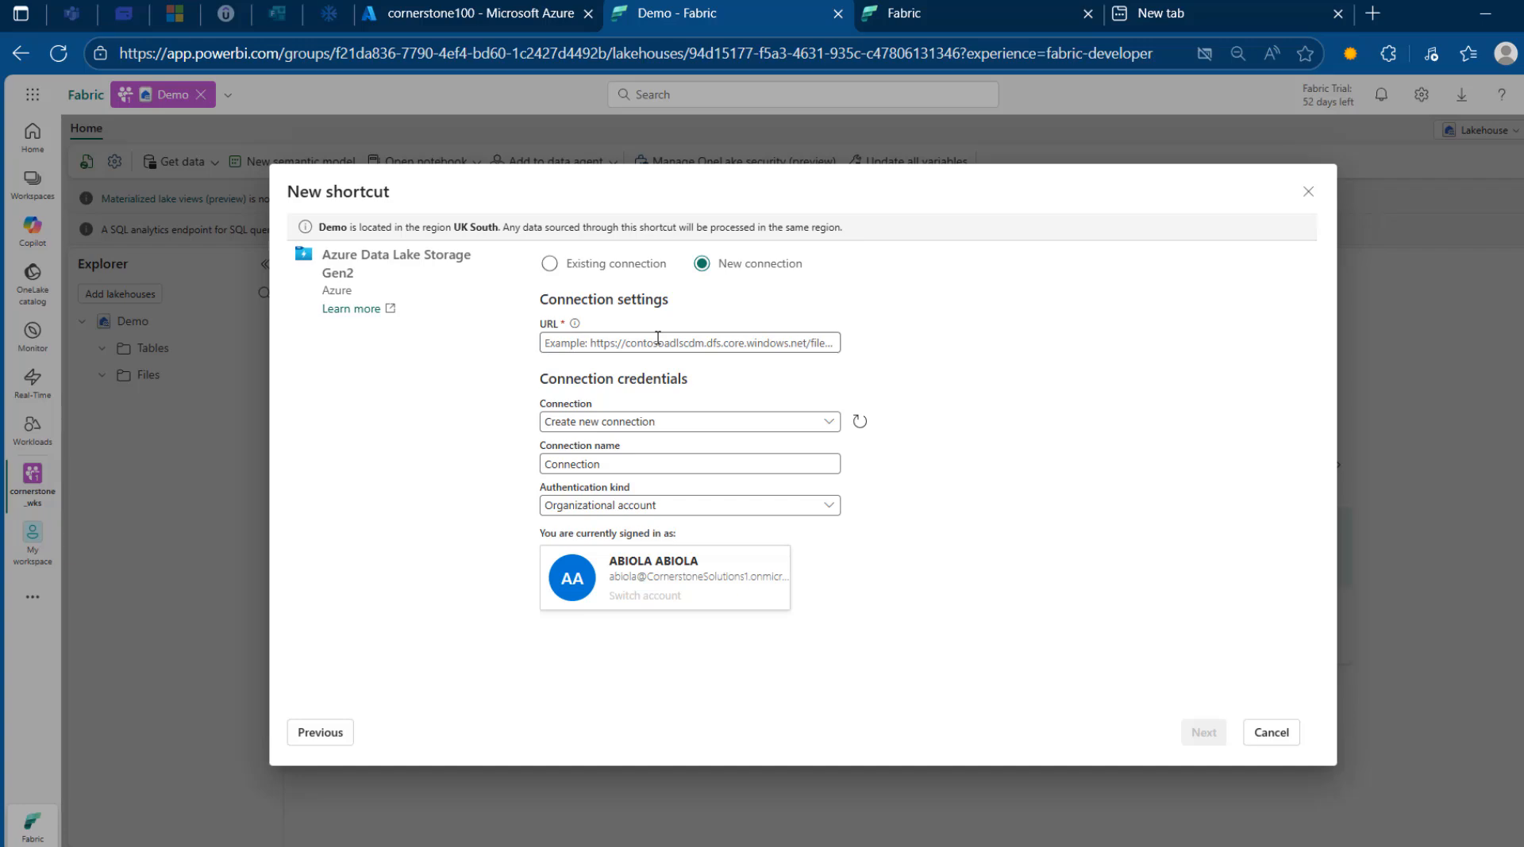
Switch to the Azure portal and copy the primary Data Lake Storage endpoint from the cornerstone100 account's Endpoints page.
{"action": "left_click", "coordinate": [493, 6]}
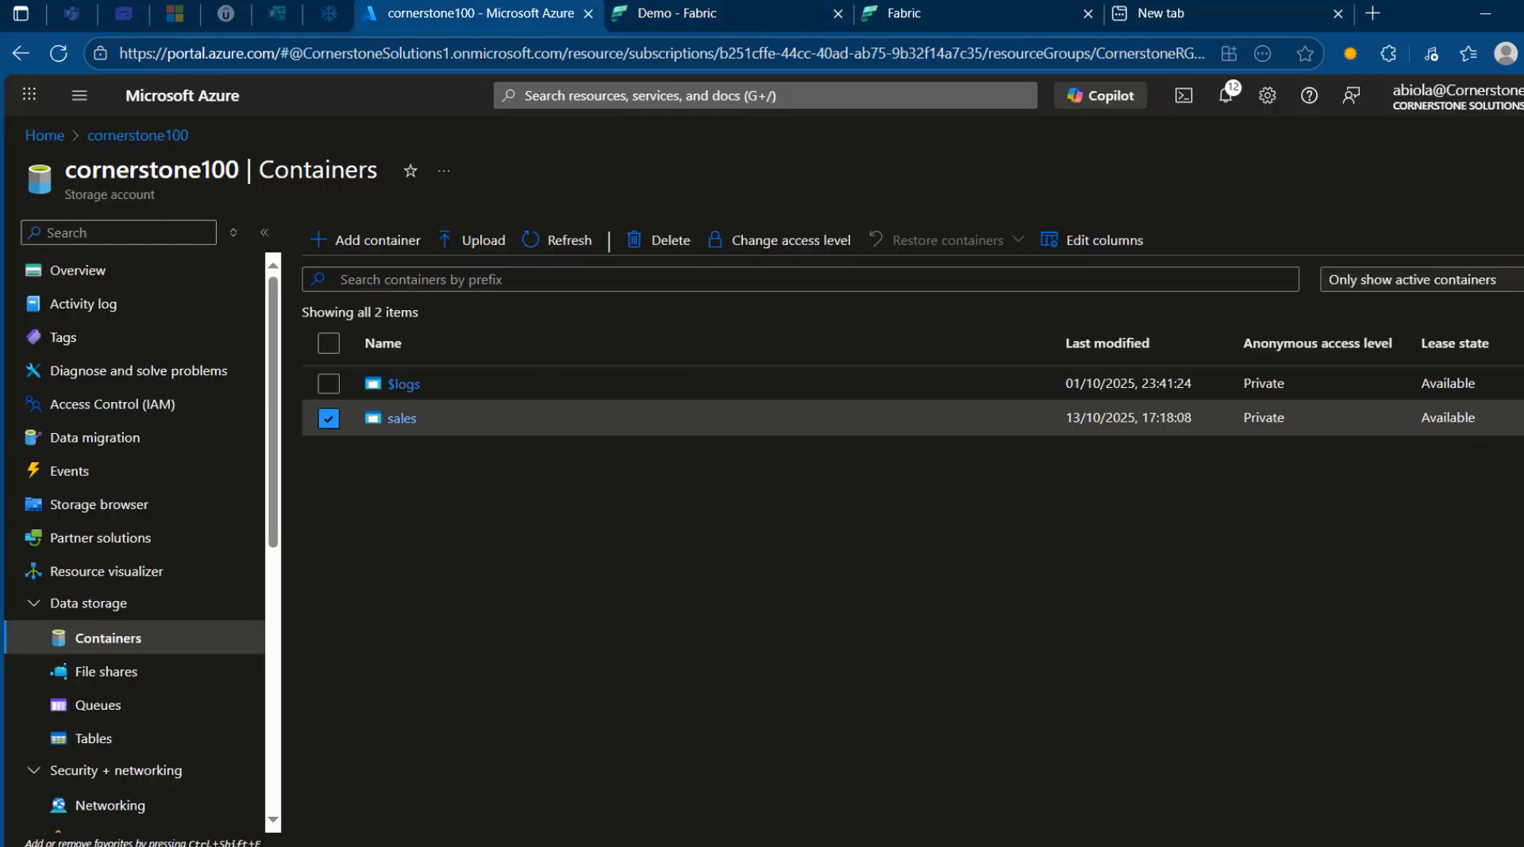
{"action": "left_click", "coordinate": [140, 232]}
{"action": "type", "text": "end"}
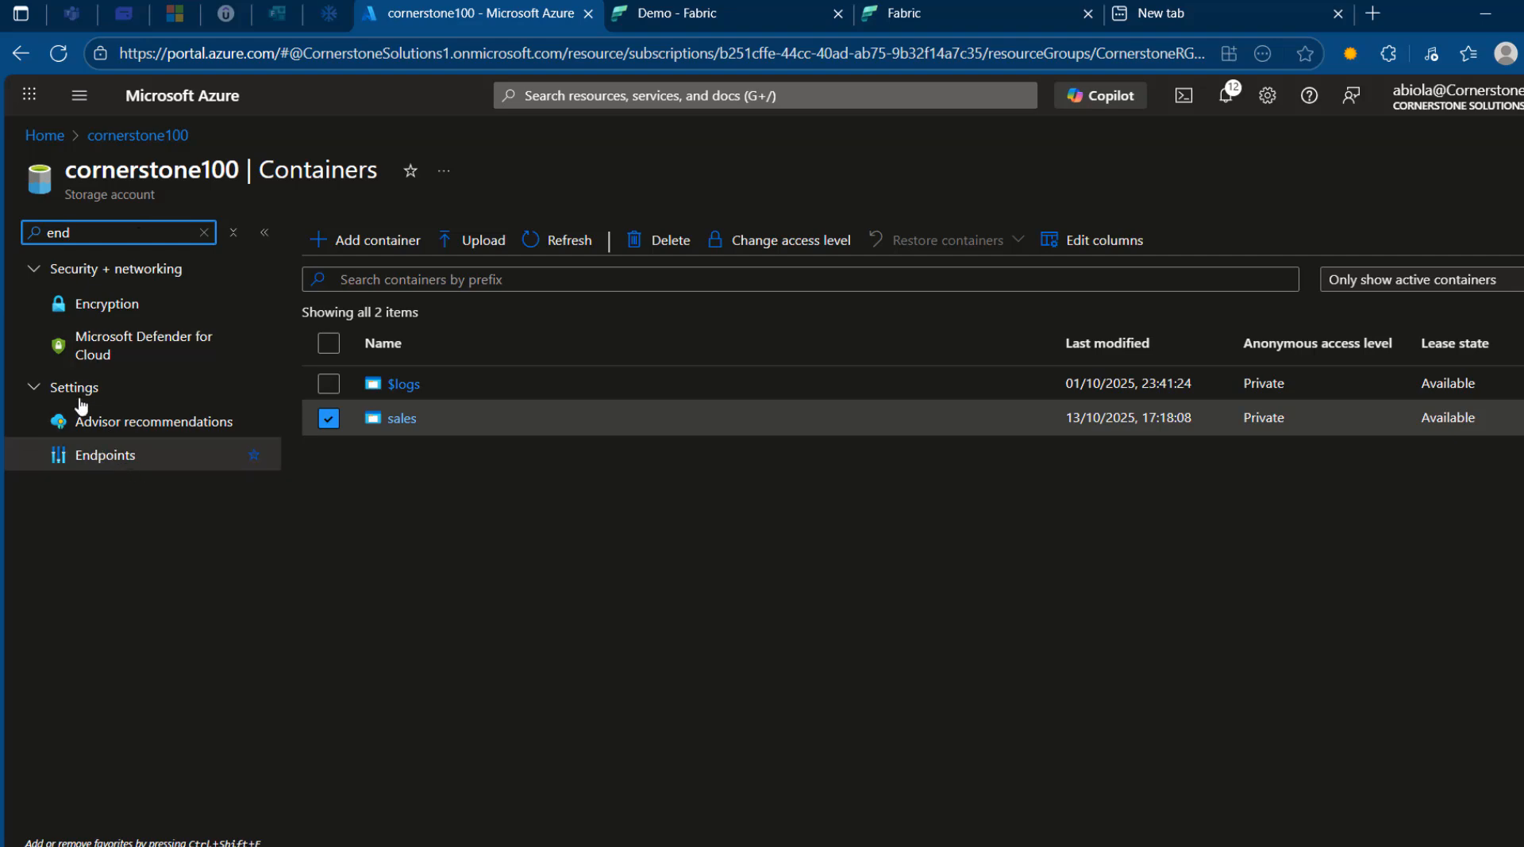
{"action": "left_click", "coordinate": [99, 453]}
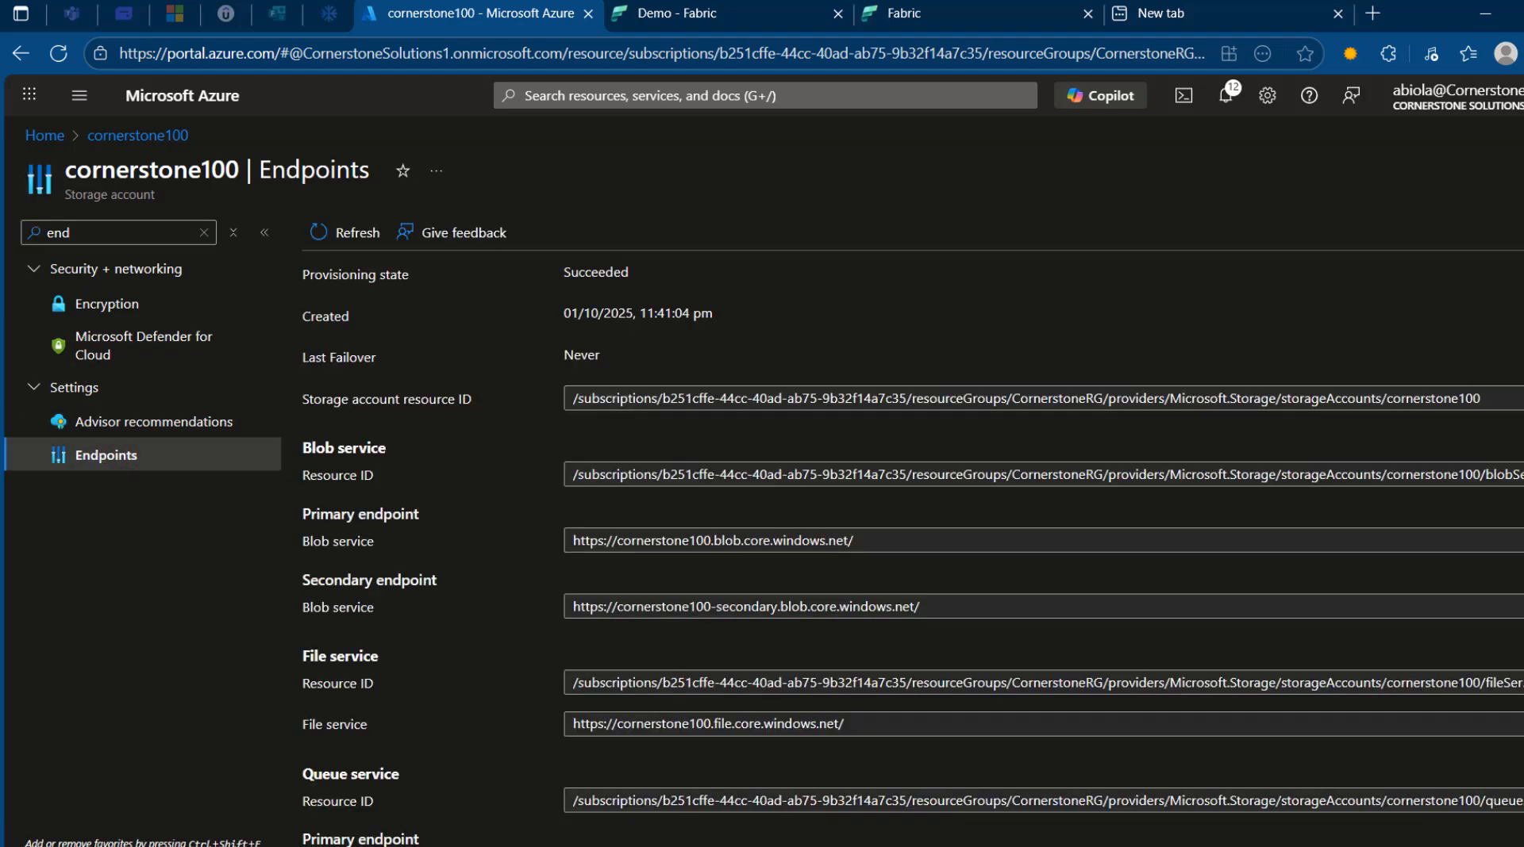
{"action": "scroll", "coordinate": [913, 547], "scroll_direction": "down", "scroll_amount": 5}
{"action": "scroll", "coordinate": [911, 555], "scroll_direction": "down", "scroll_amount": 1}
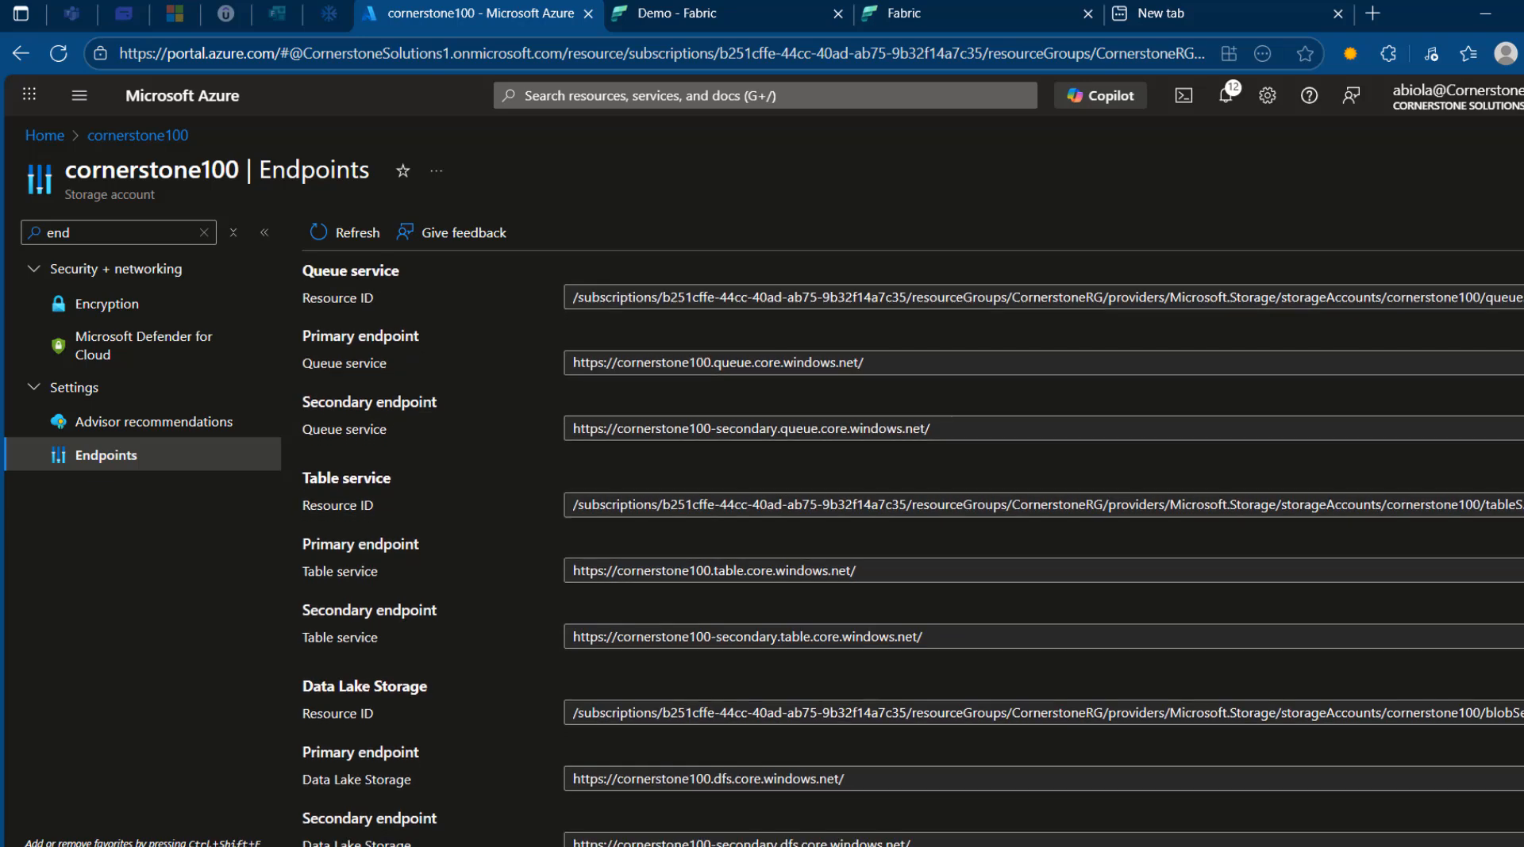
{"action": "scroll", "coordinate": [400, 688], "scroll_direction": "down", "scroll_amount": 1}
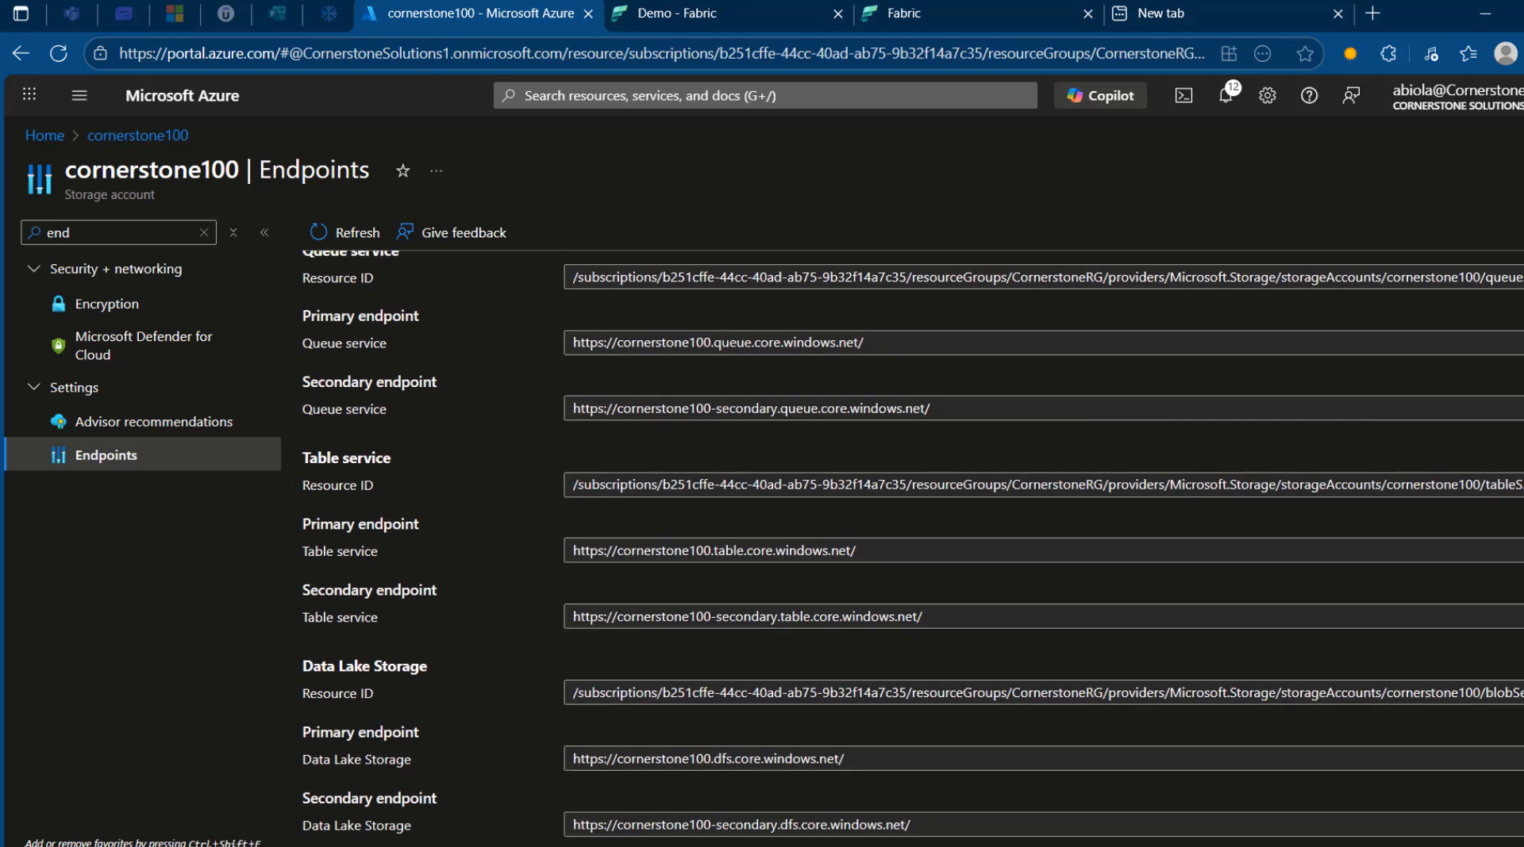
{"action": "key", "text": "ctrl+Tab"}
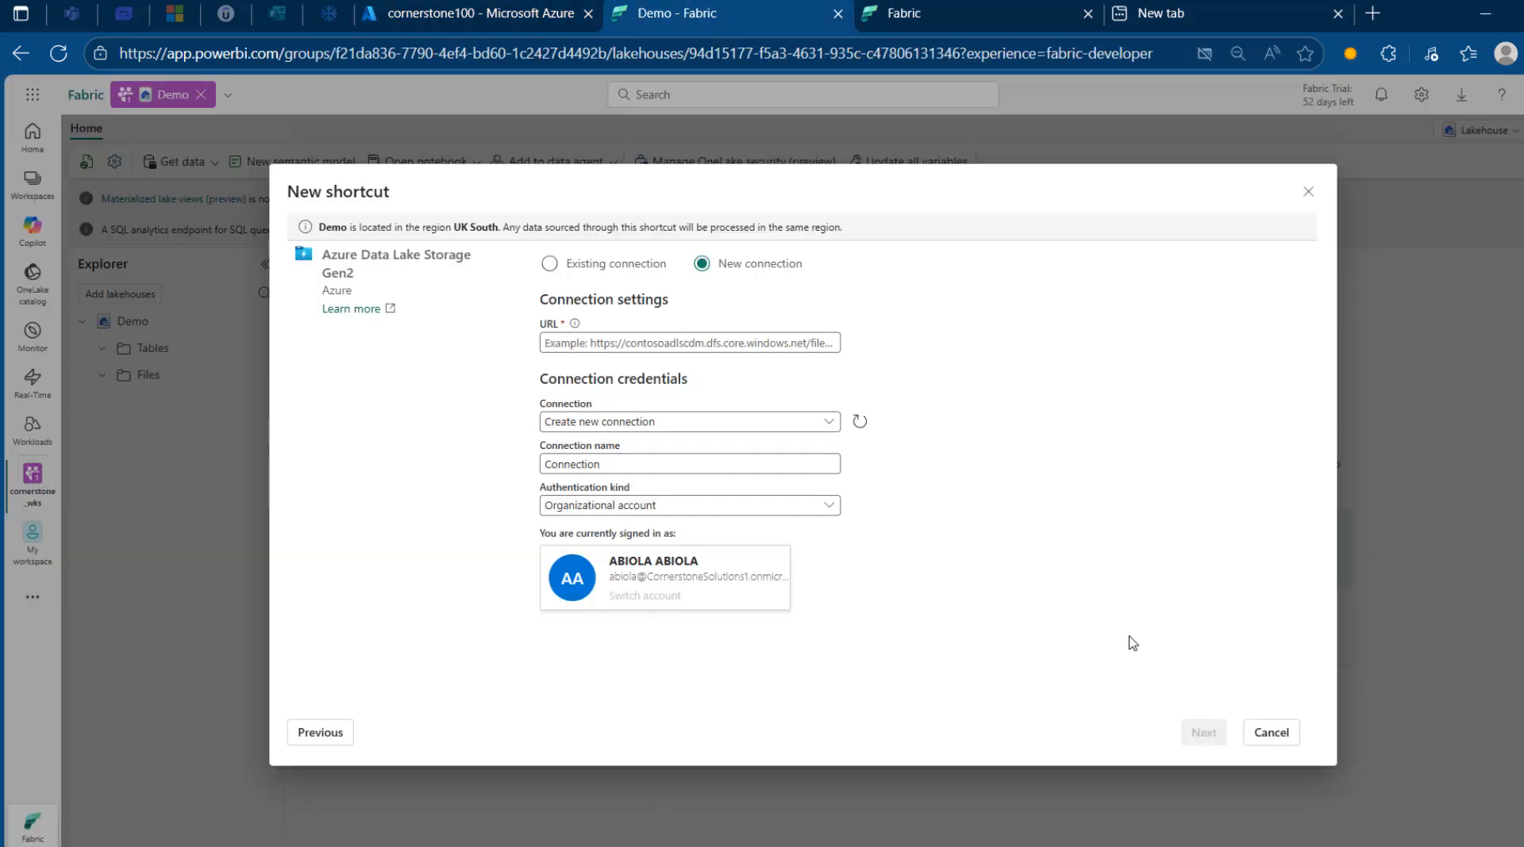
{"action": "left_click", "coordinate": [684, 342]}
{"action": "type", "text": "https://cornerstone100.dfs.core.windows.net/"}
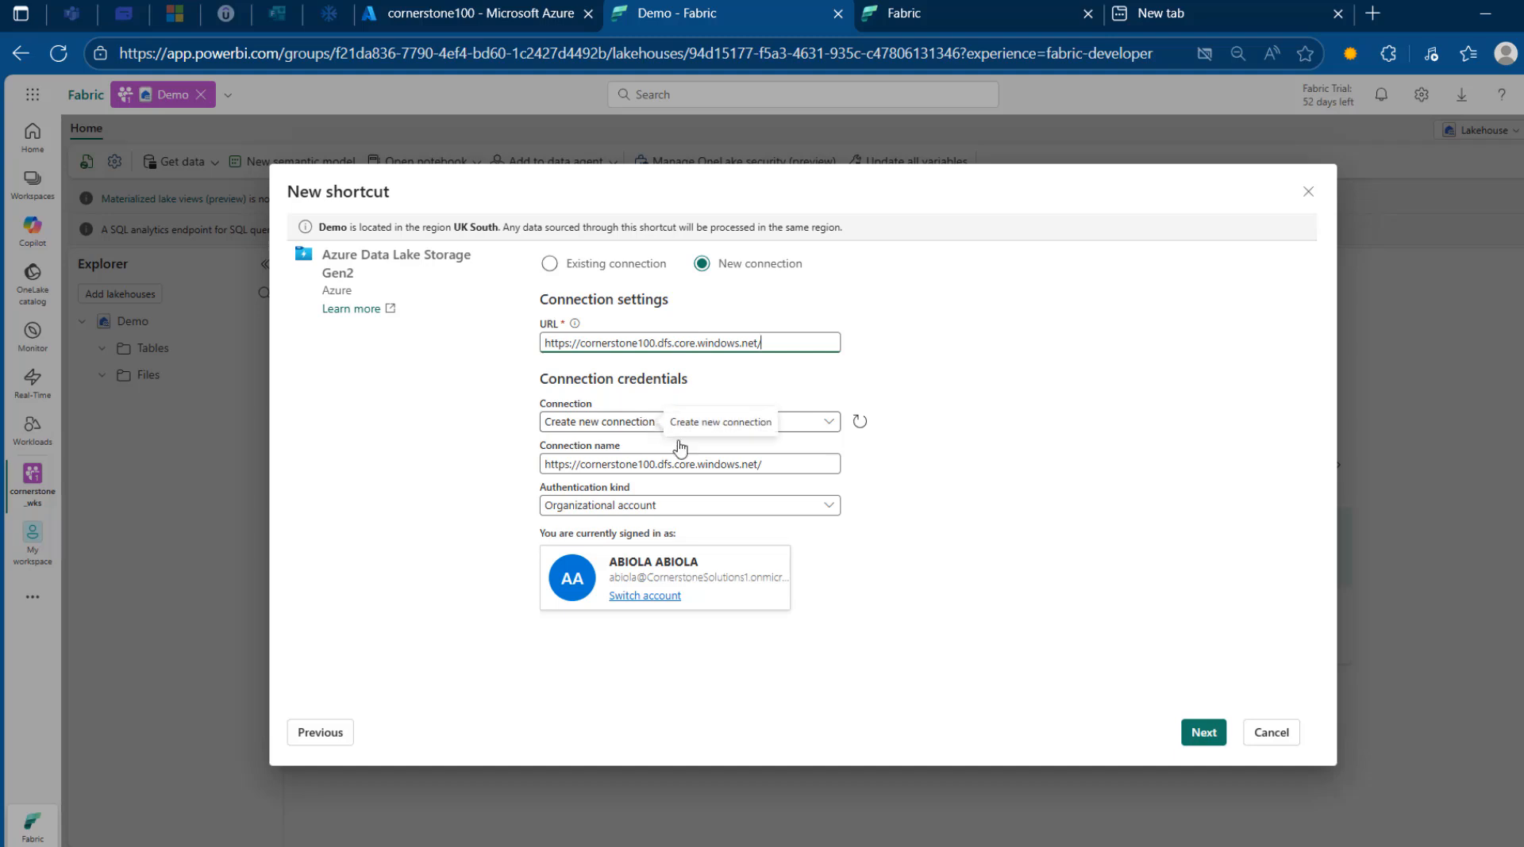
{"action": "left_click", "coordinate": [776, 509]}
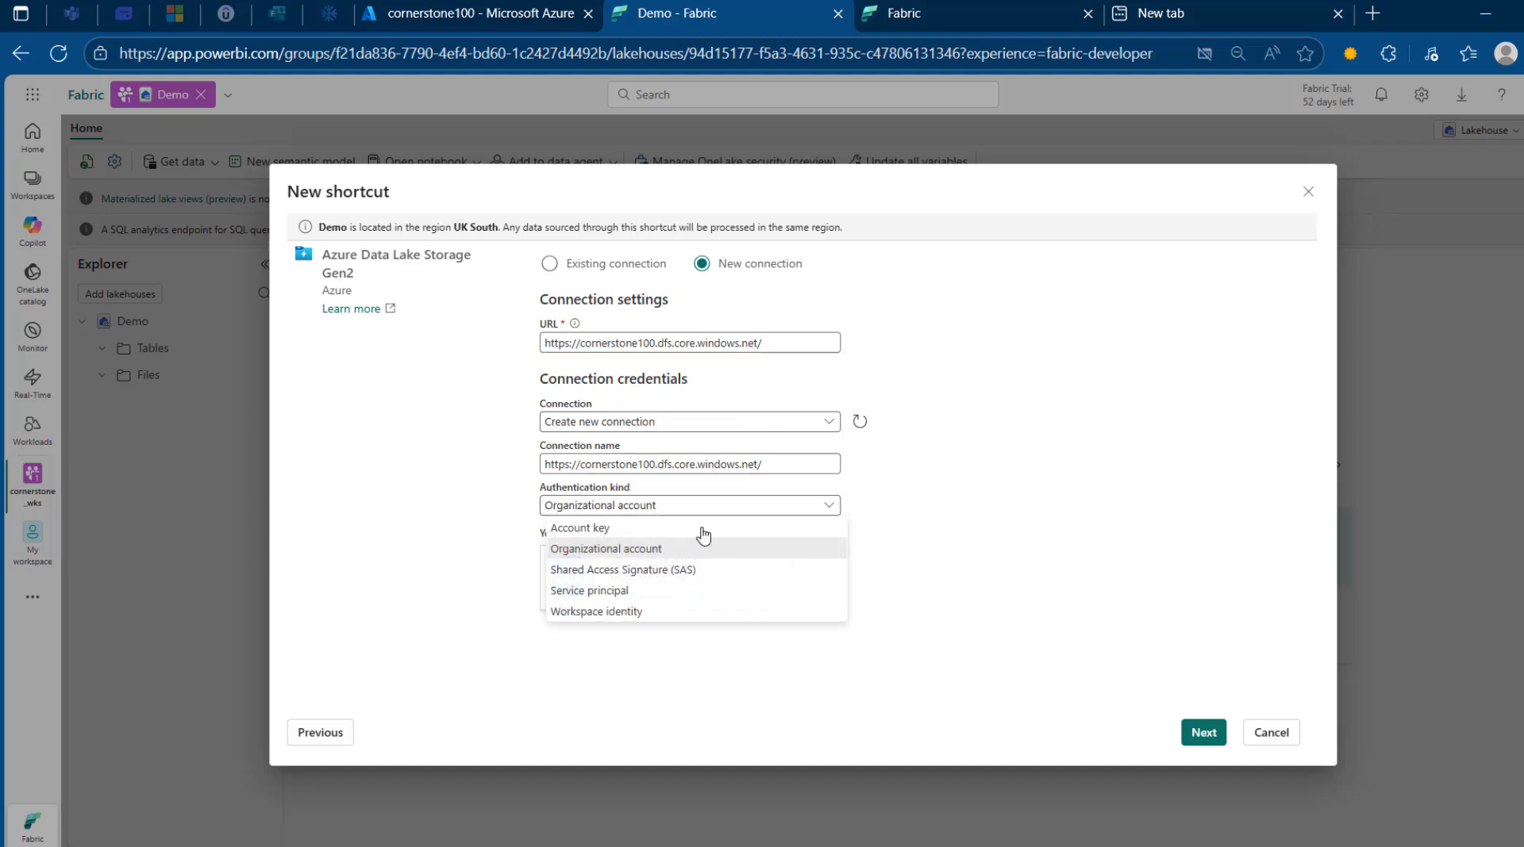
{"action": "left_click", "coordinate": [598, 527]}
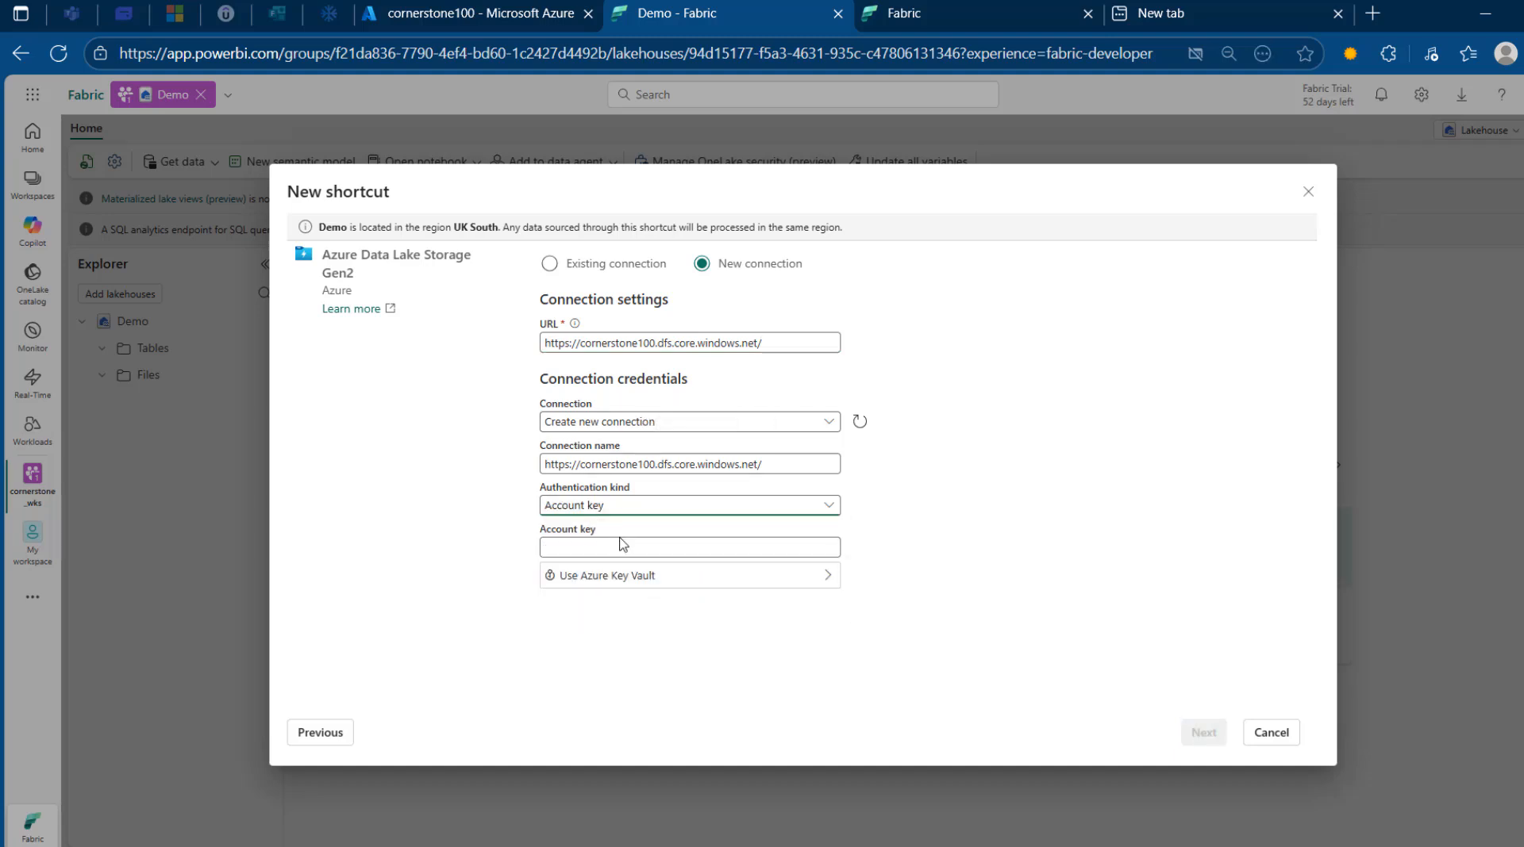
{"action": "left_click", "coordinate": [627, 546]}
{"action": "left_click", "coordinate": [1036, 497]}
Switch to the Azure portal, then reveal and copy the key1 access key of the cornerstone100 storage account.
{"action": "left_click", "coordinate": [491, 4]}
{"action": "left_click", "coordinate": [155, 232]}
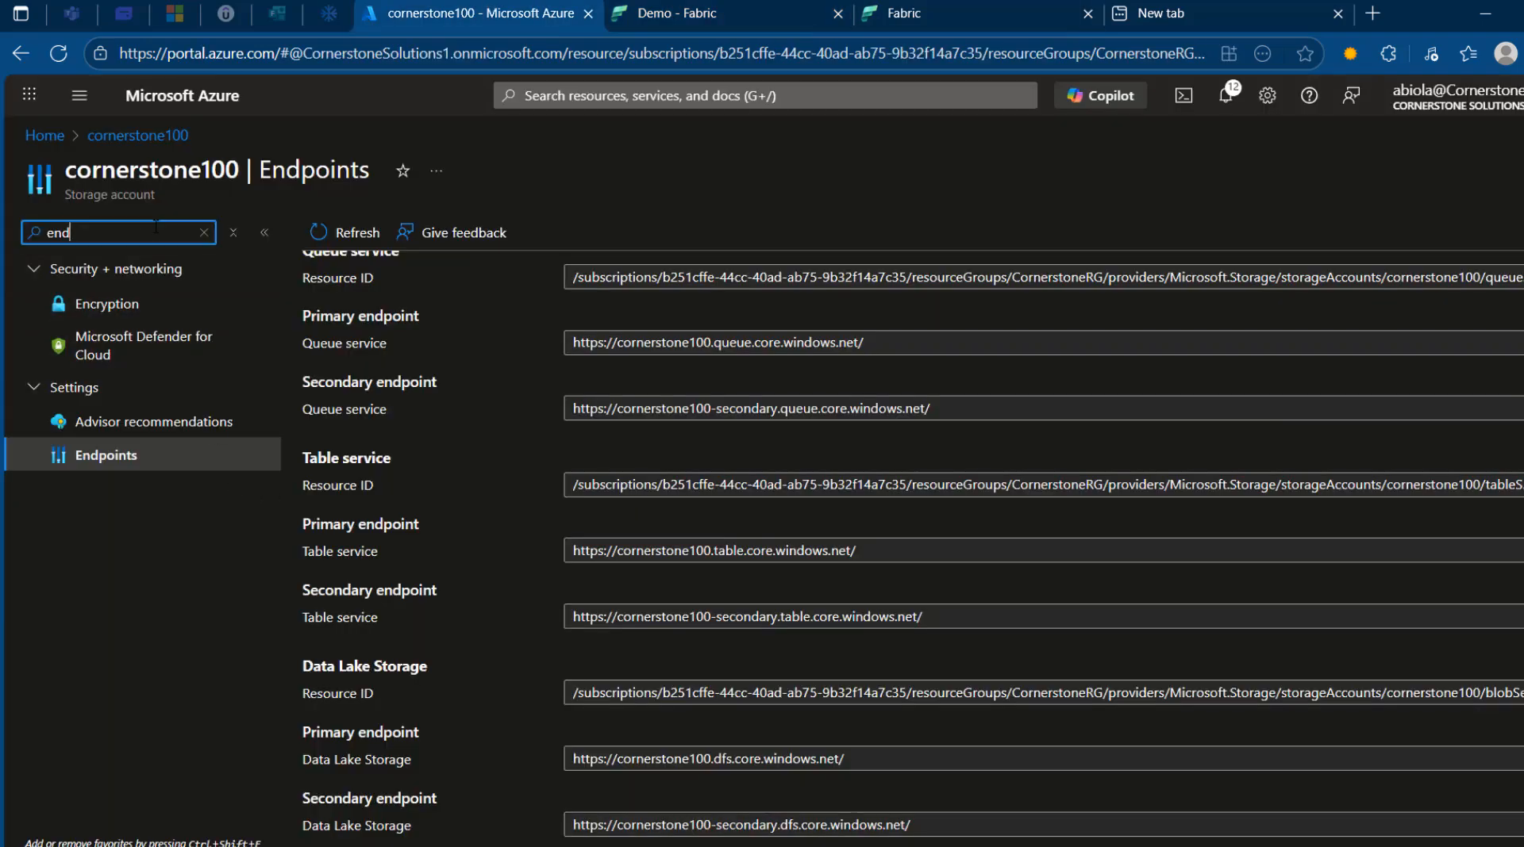
{"action": "key", "text": "ctrl+a"}
{"action": "type", "text": "a"}
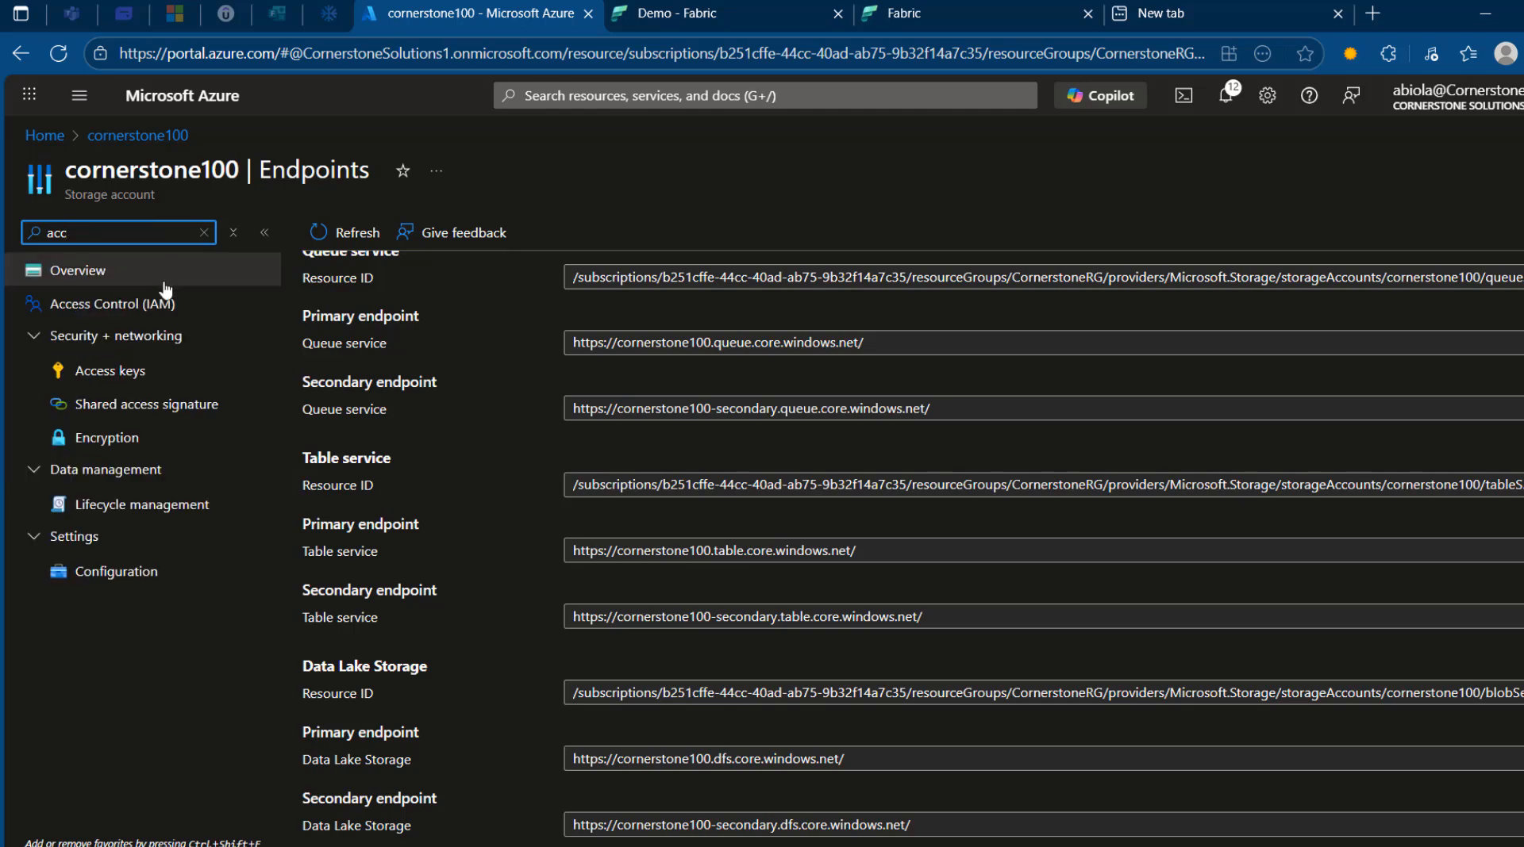
{"action": "left_click", "coordinate": [111, 371]}
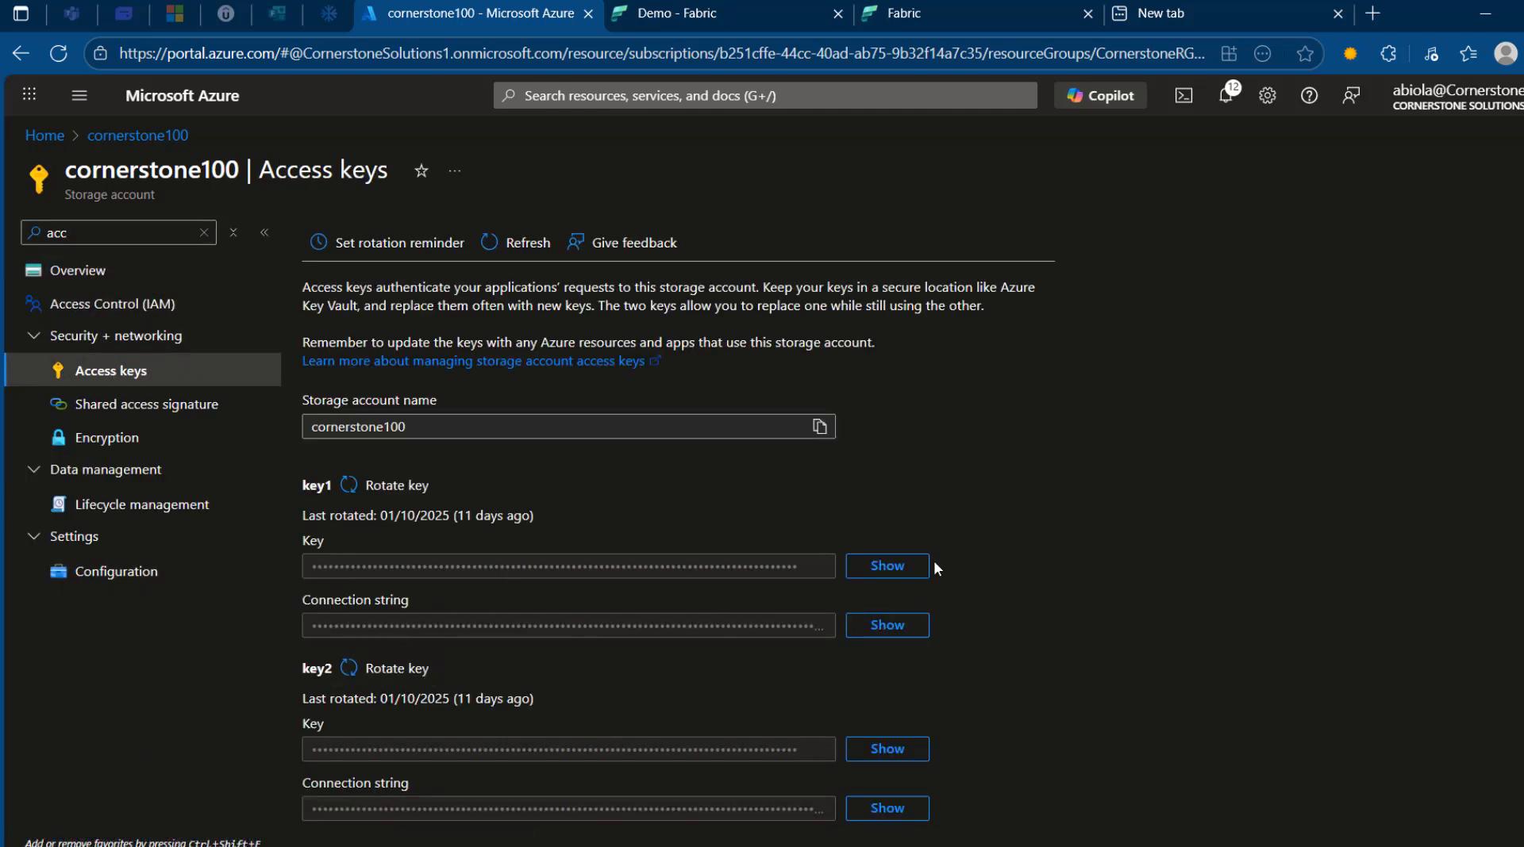
{"action": "left_click", "coordinate": [887, 566]}
{"action": "left_click", "coordinate": [821, 567]}
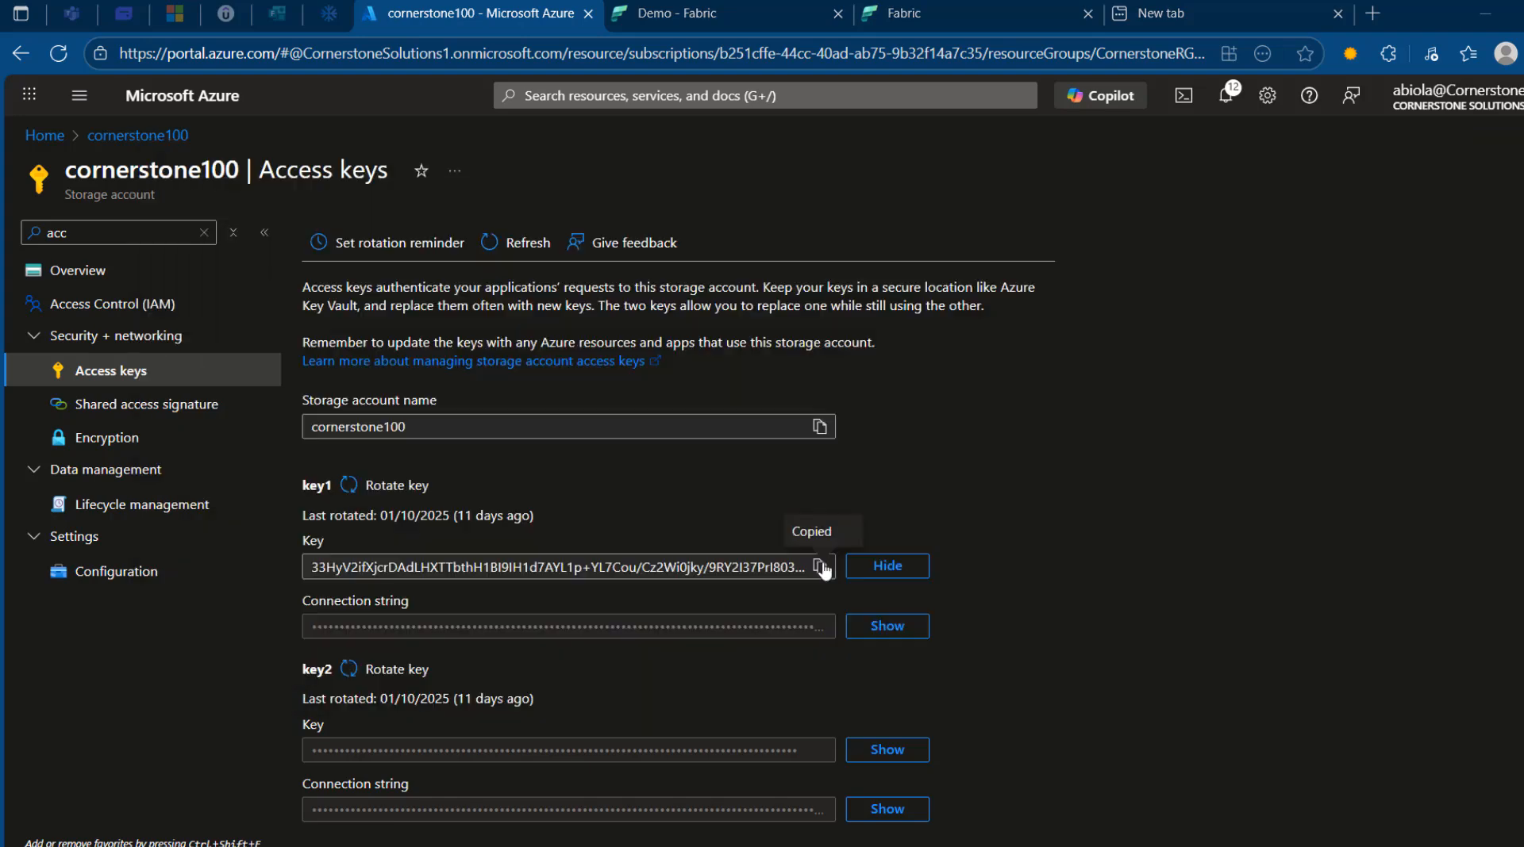
Back in Fabric, enter the storage account key for the new connection and connect without saving the password in the browser.
{"action": "key", "text": "ctrl+Tab"}
{"action": "left_click", "coordinate": [699, 548]}
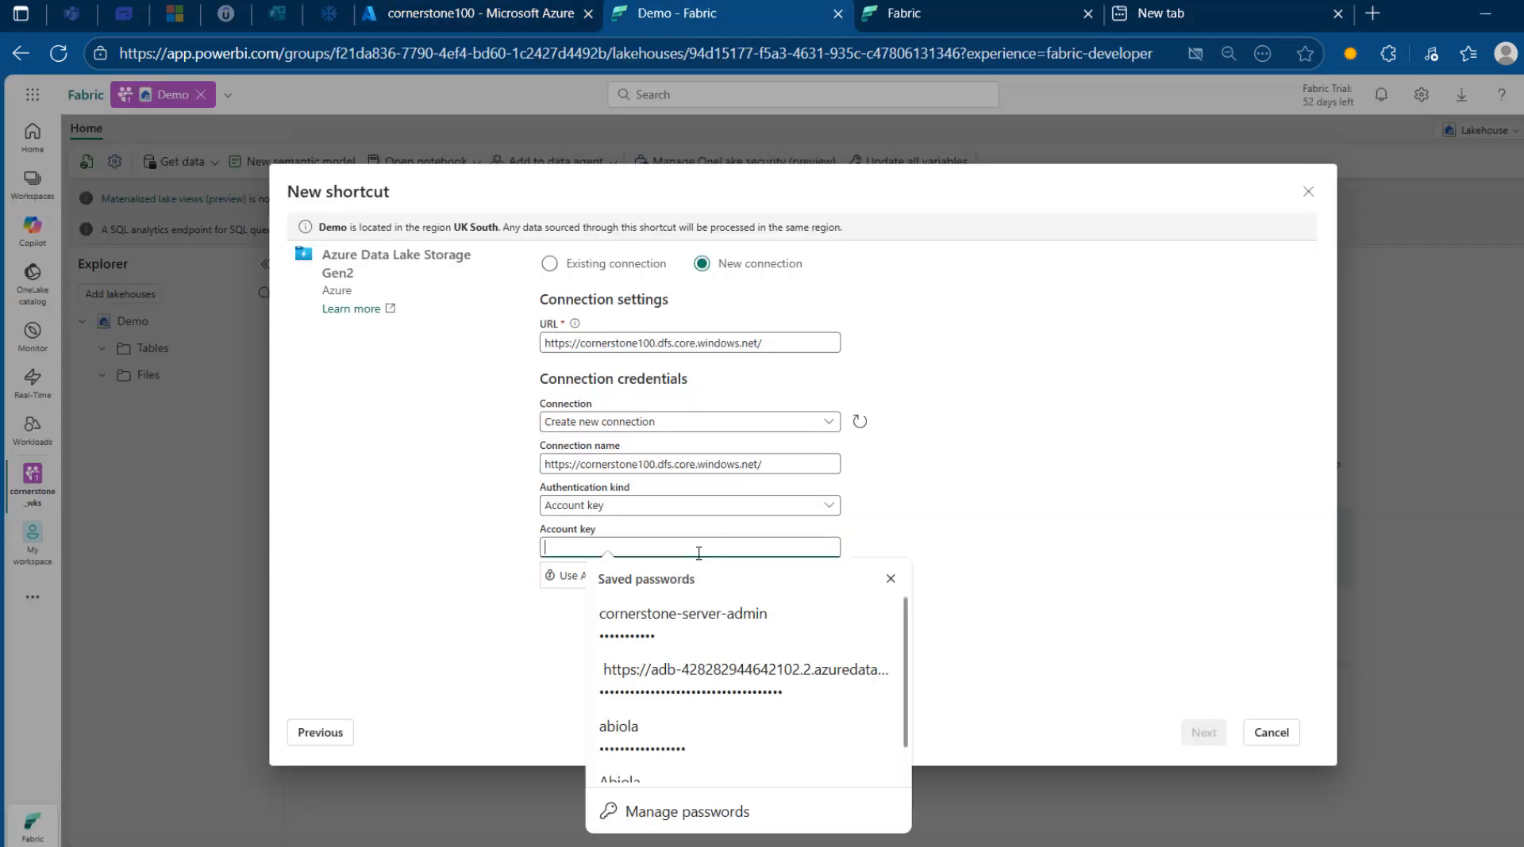
{"action": "key", "text": "ctrl+v"}
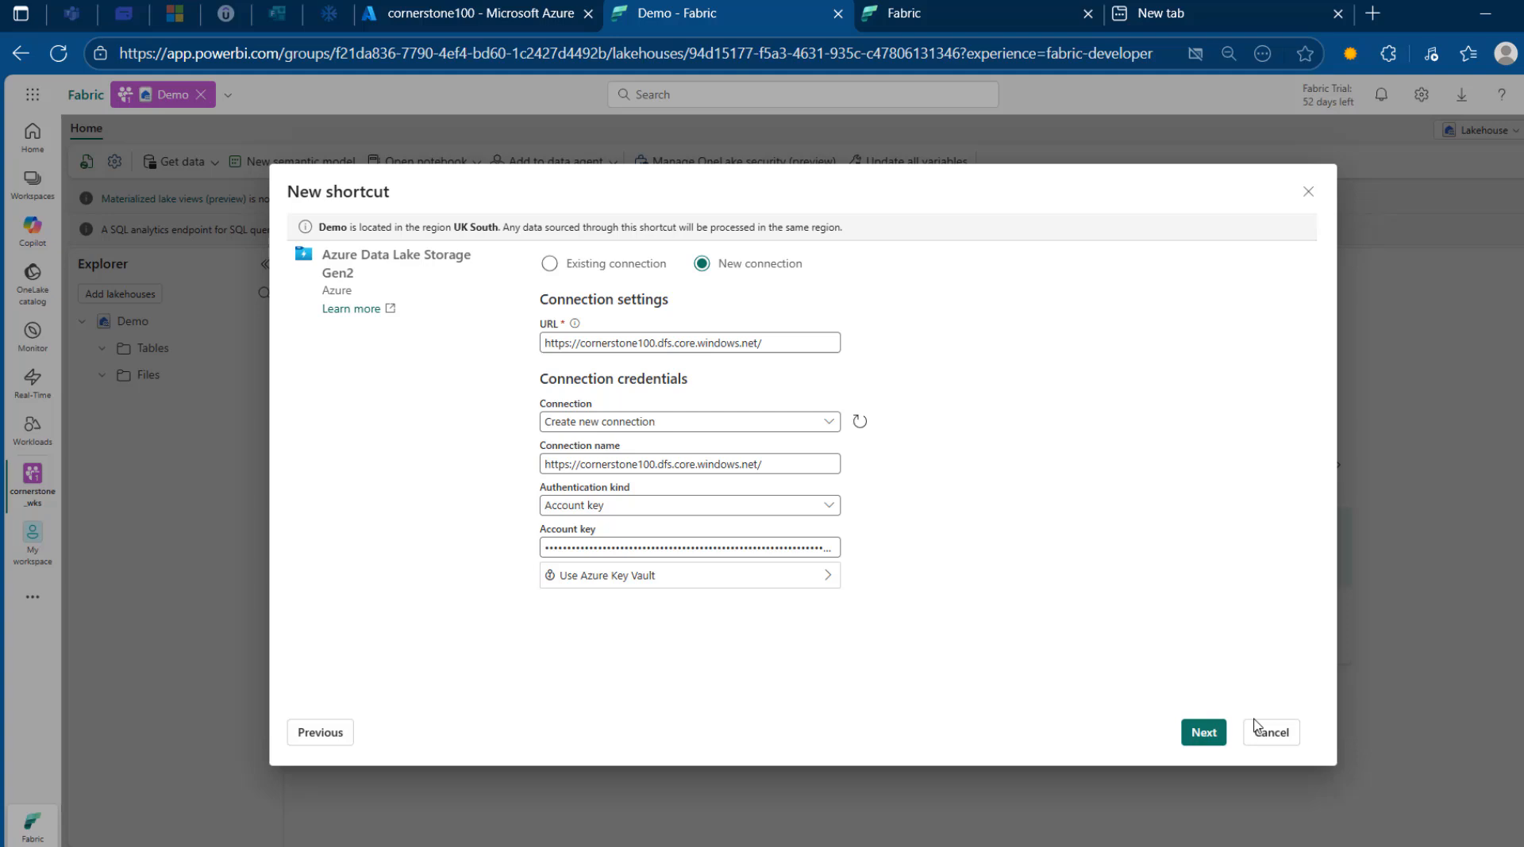
{"action": "left_click", "coordinate": [1195, 736]}
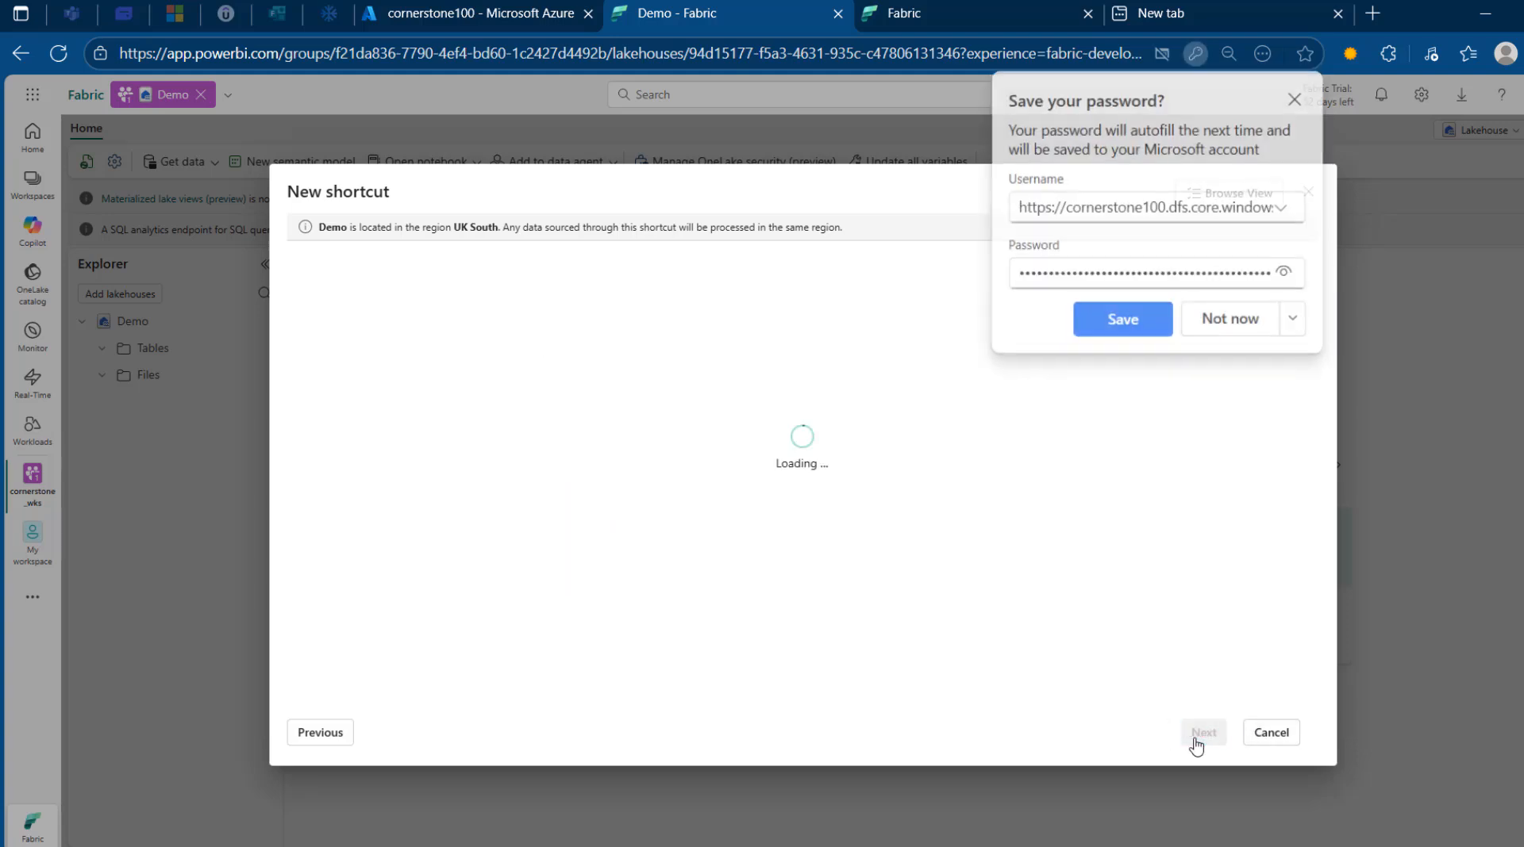
{"action": "left_click", "coordinate": [1230, 320]}
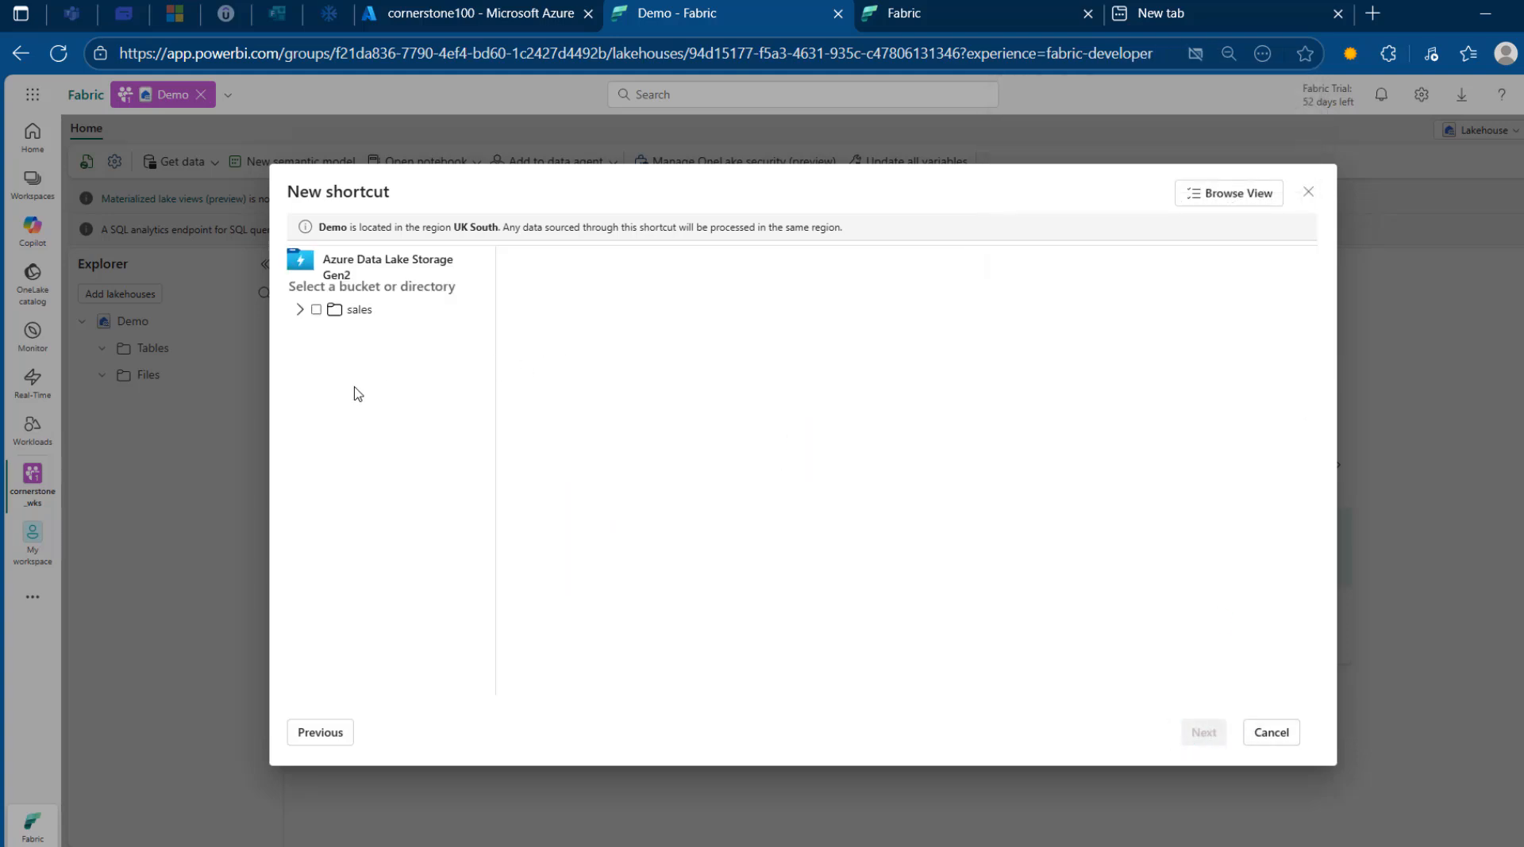
Switch to the Azure portal and view the Containers page of the cornerstone100 storage account.
{"action": "left_click", "coordinate": [459, 13]}
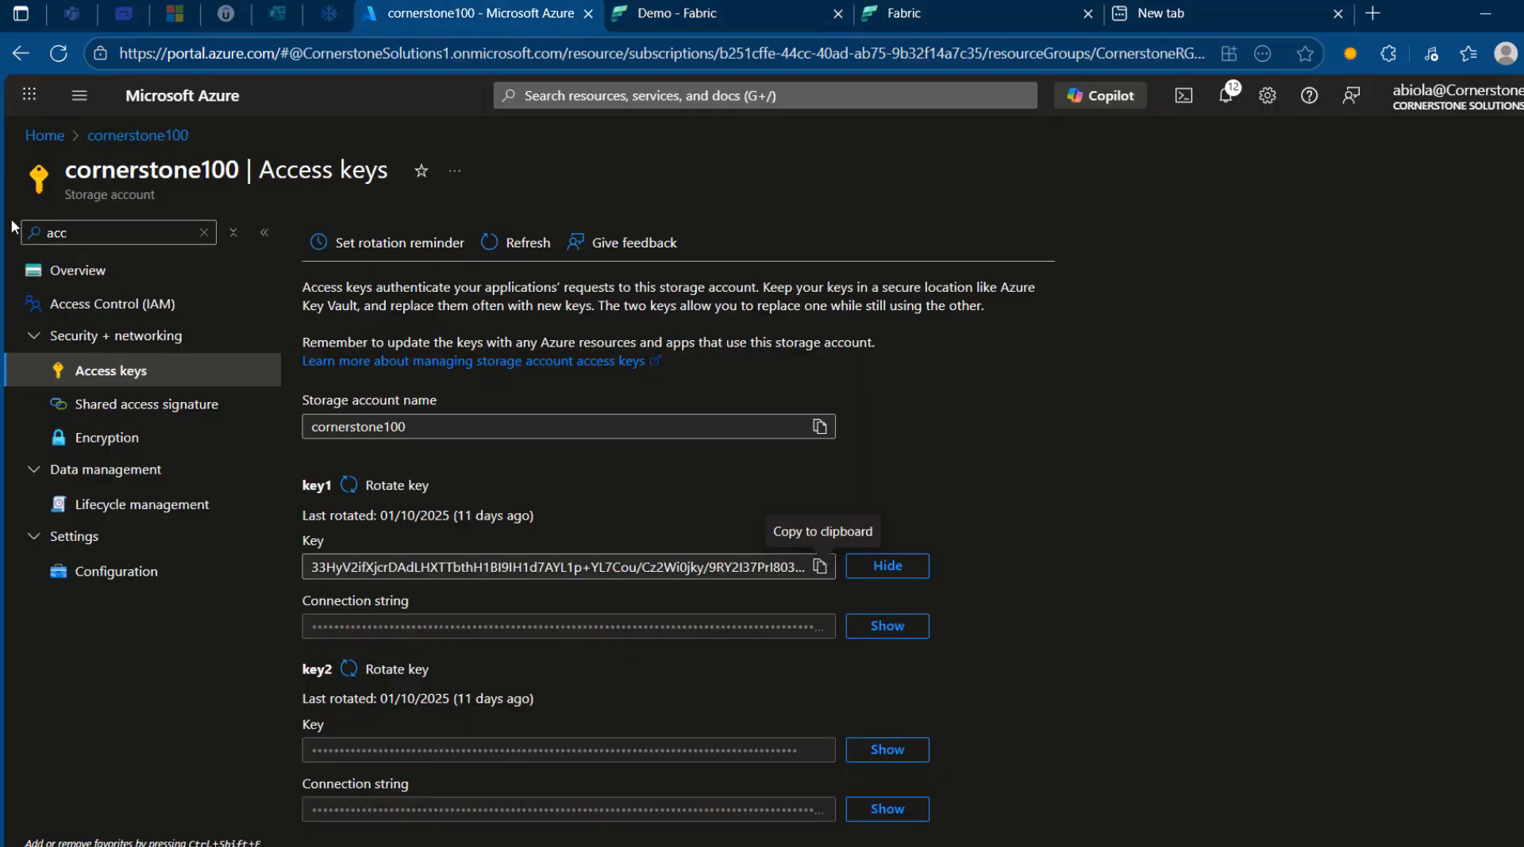
{"action": "left_click", "coordinate": [204, 235]}
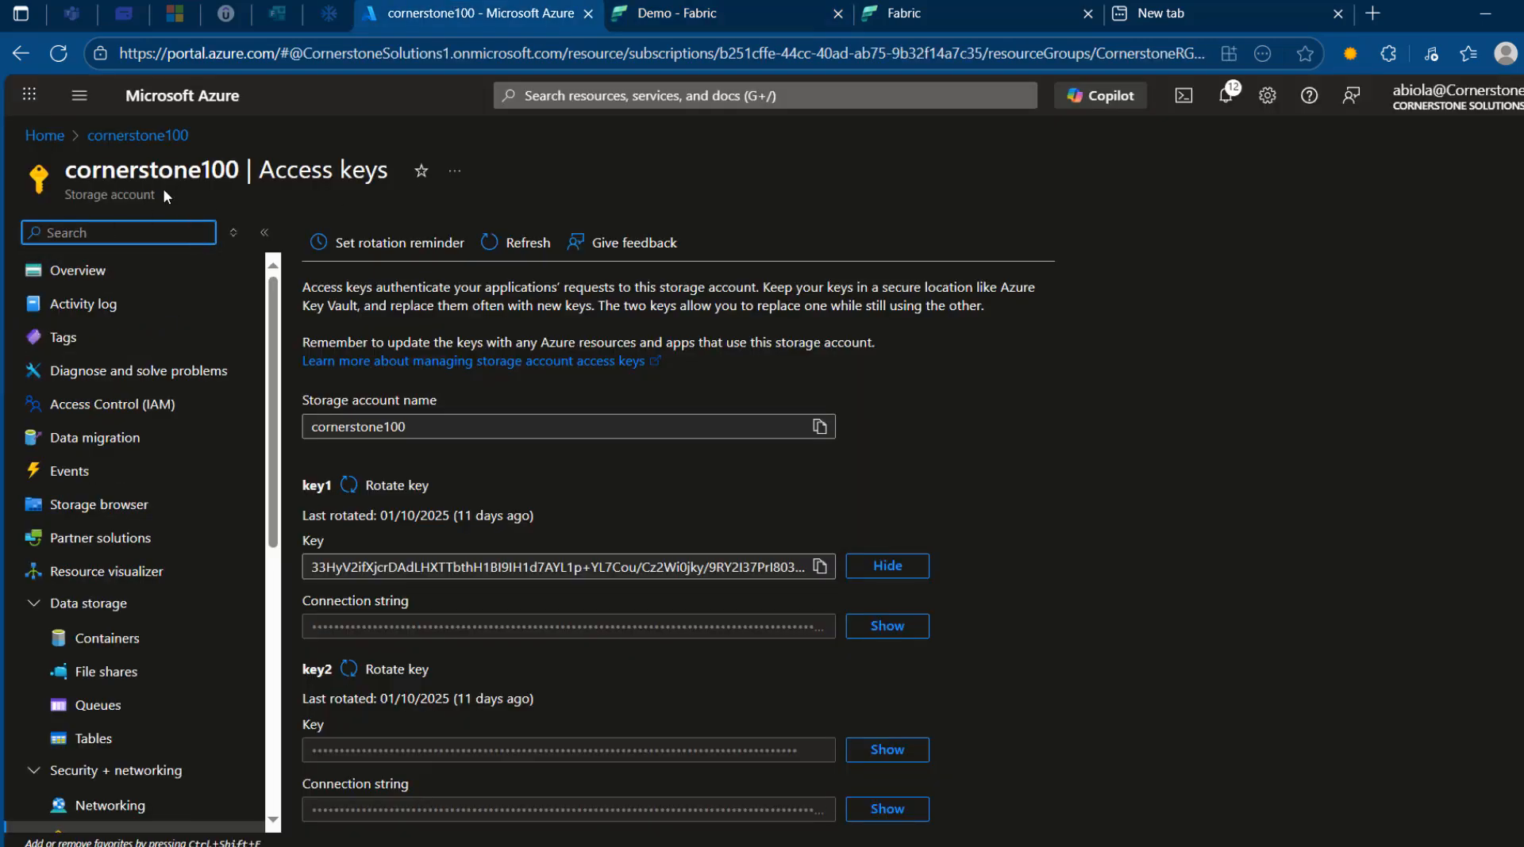
{"action": "left_click", "coordinate": [104, 633]}
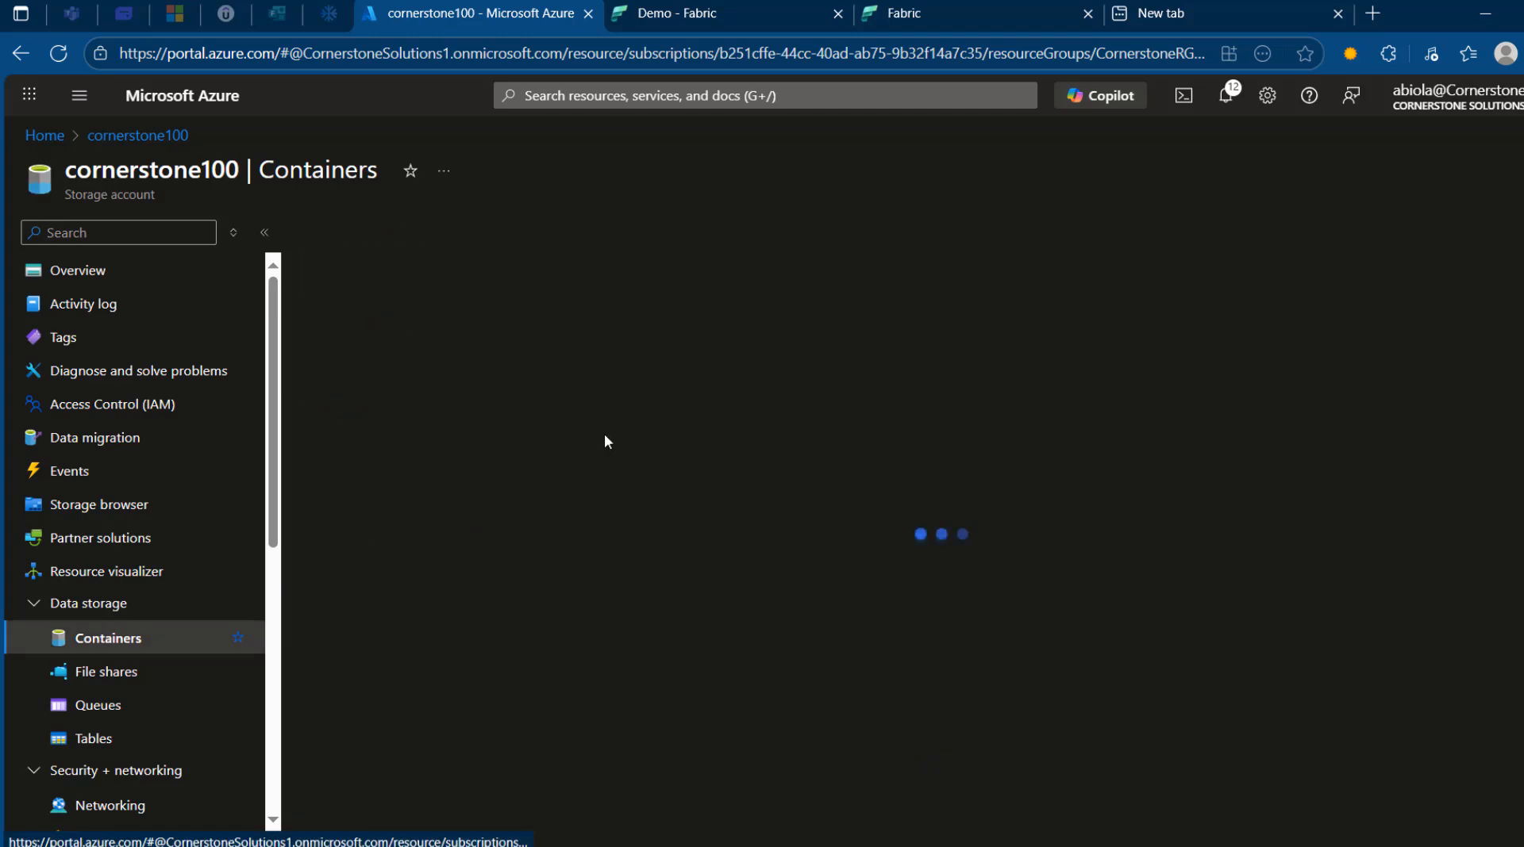
Back in Fabric, select the sales folder for the shortcut and accept the CSV-to-Delta transform with Comma delimiter and first-row headers.
{"action": "left_click", "coordinate": [714, 13]}
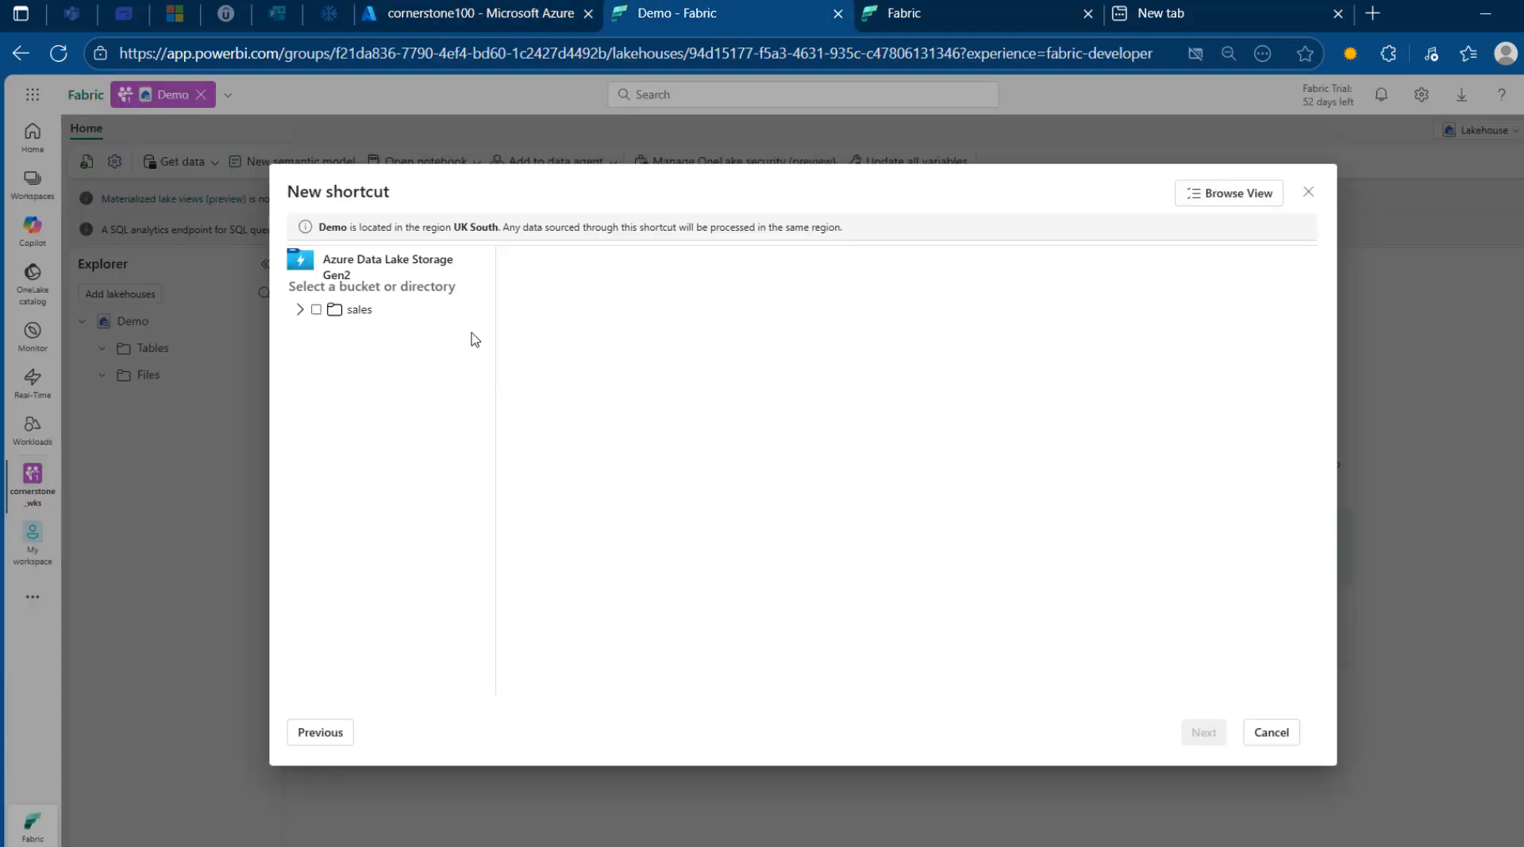
{"action": "left_click", "coordinate": [326, 314]}
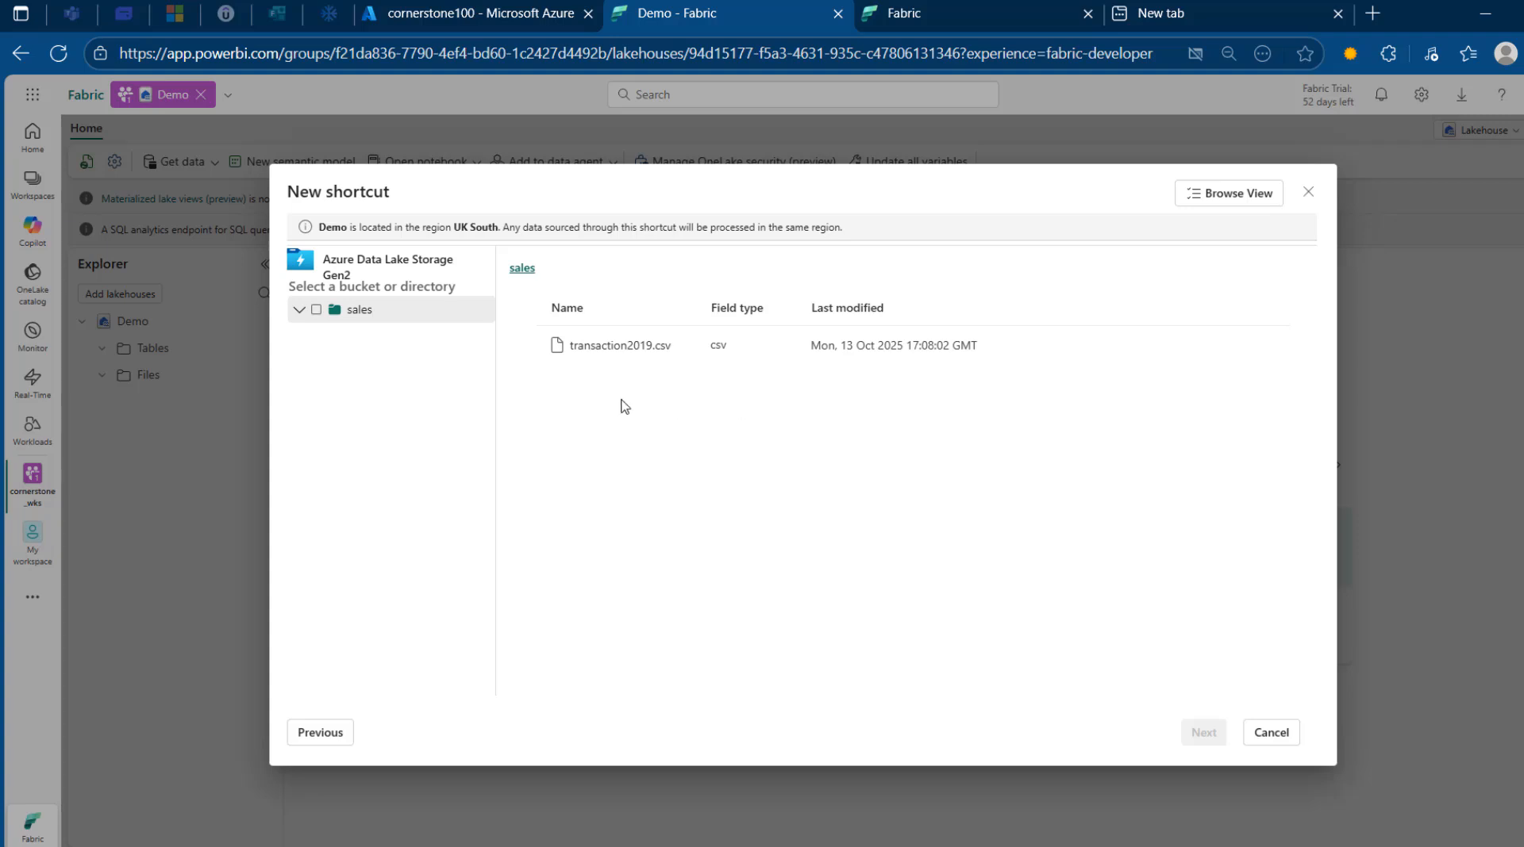
{"action": "left_click", "coordinate": [317, 311]}
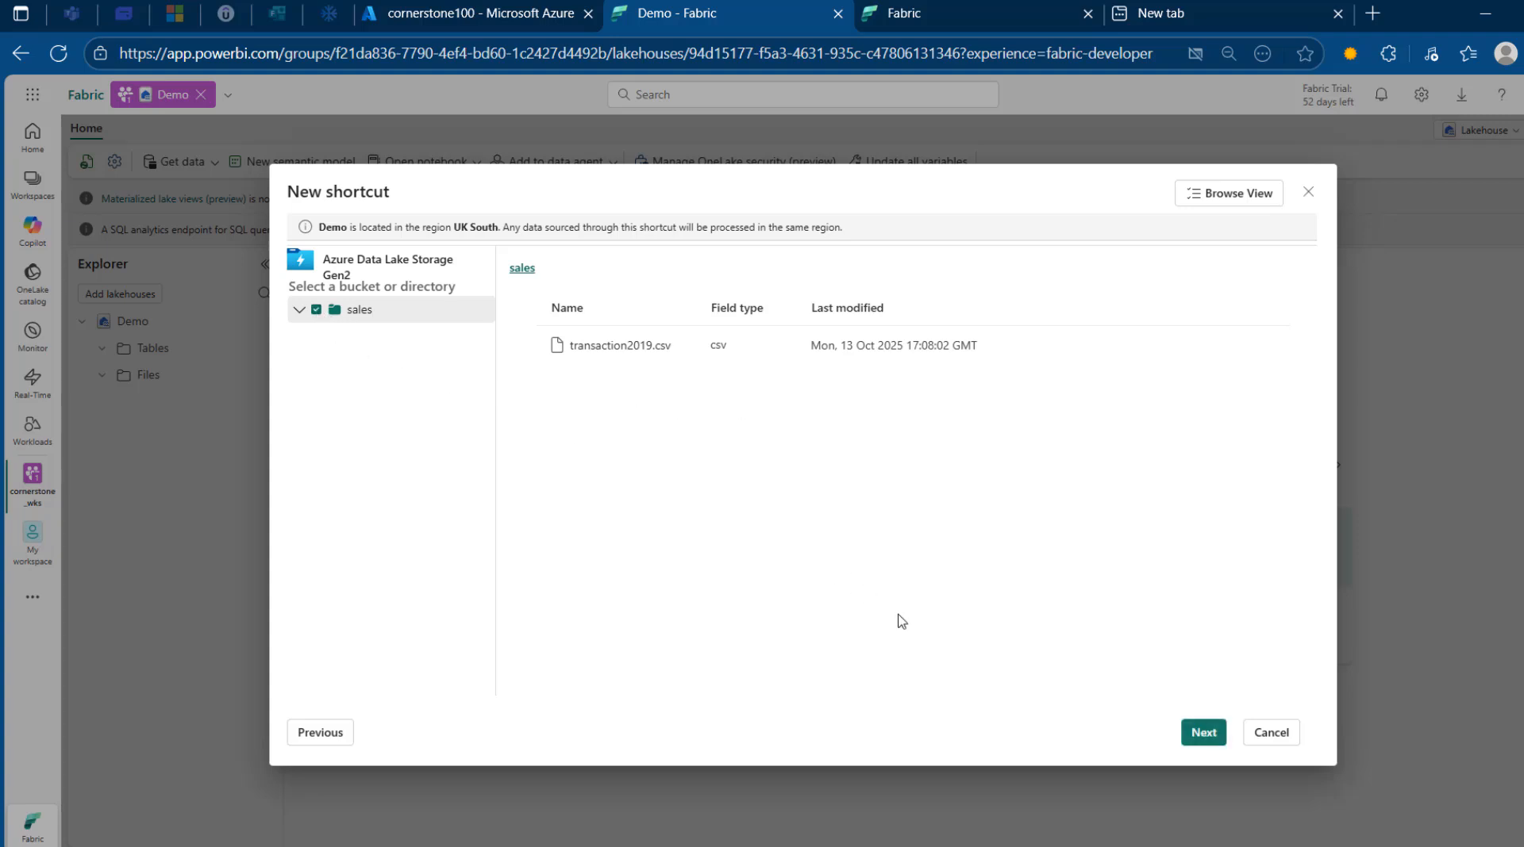
{"action": "left_click", "coordinate": [1203, 732]}
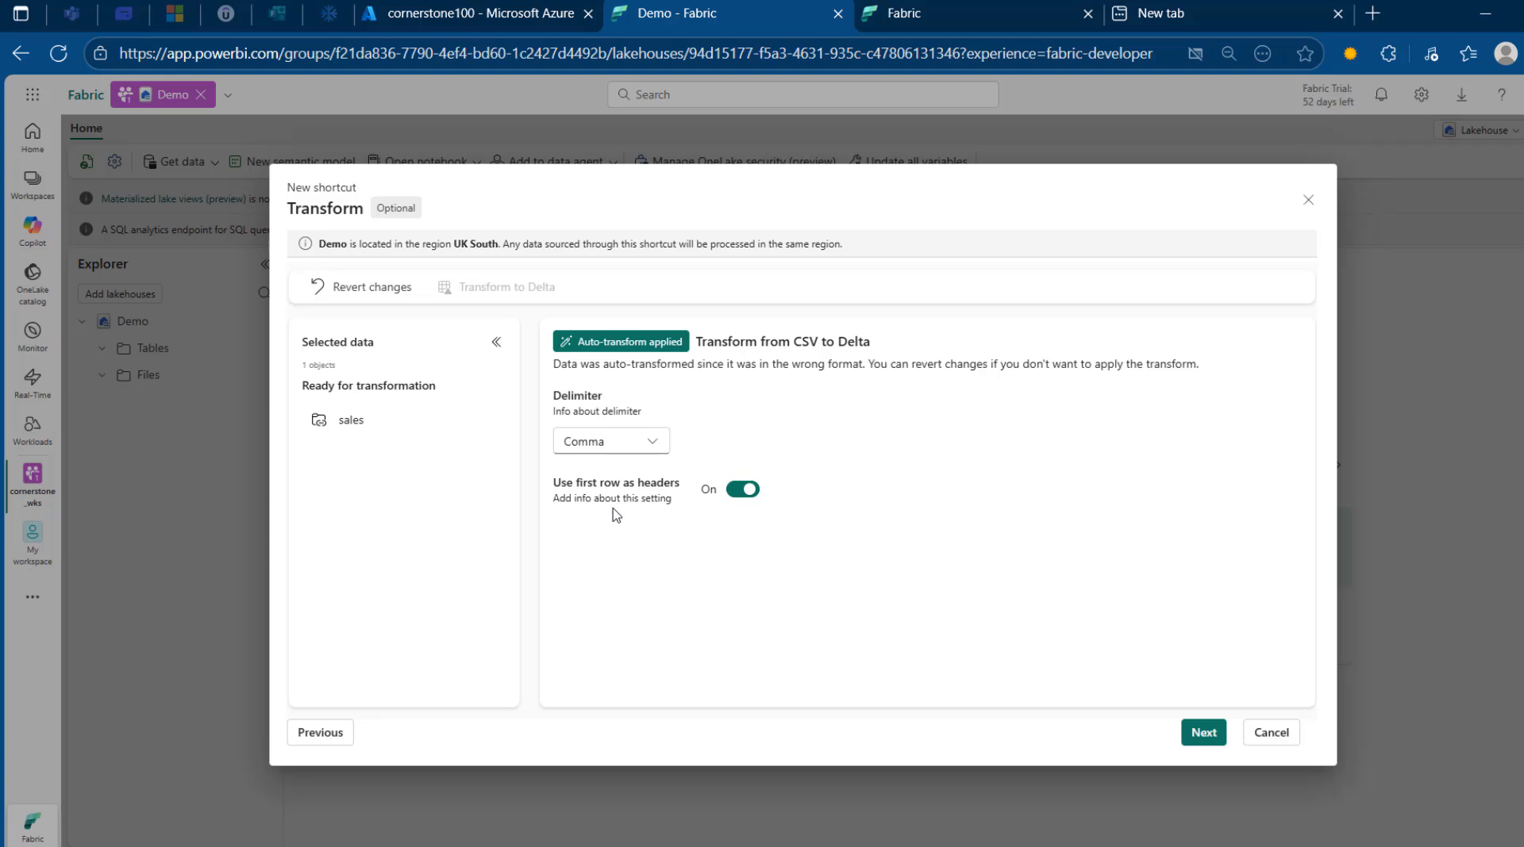
{"action": "left_click", "coordinate": [1211, 731]}
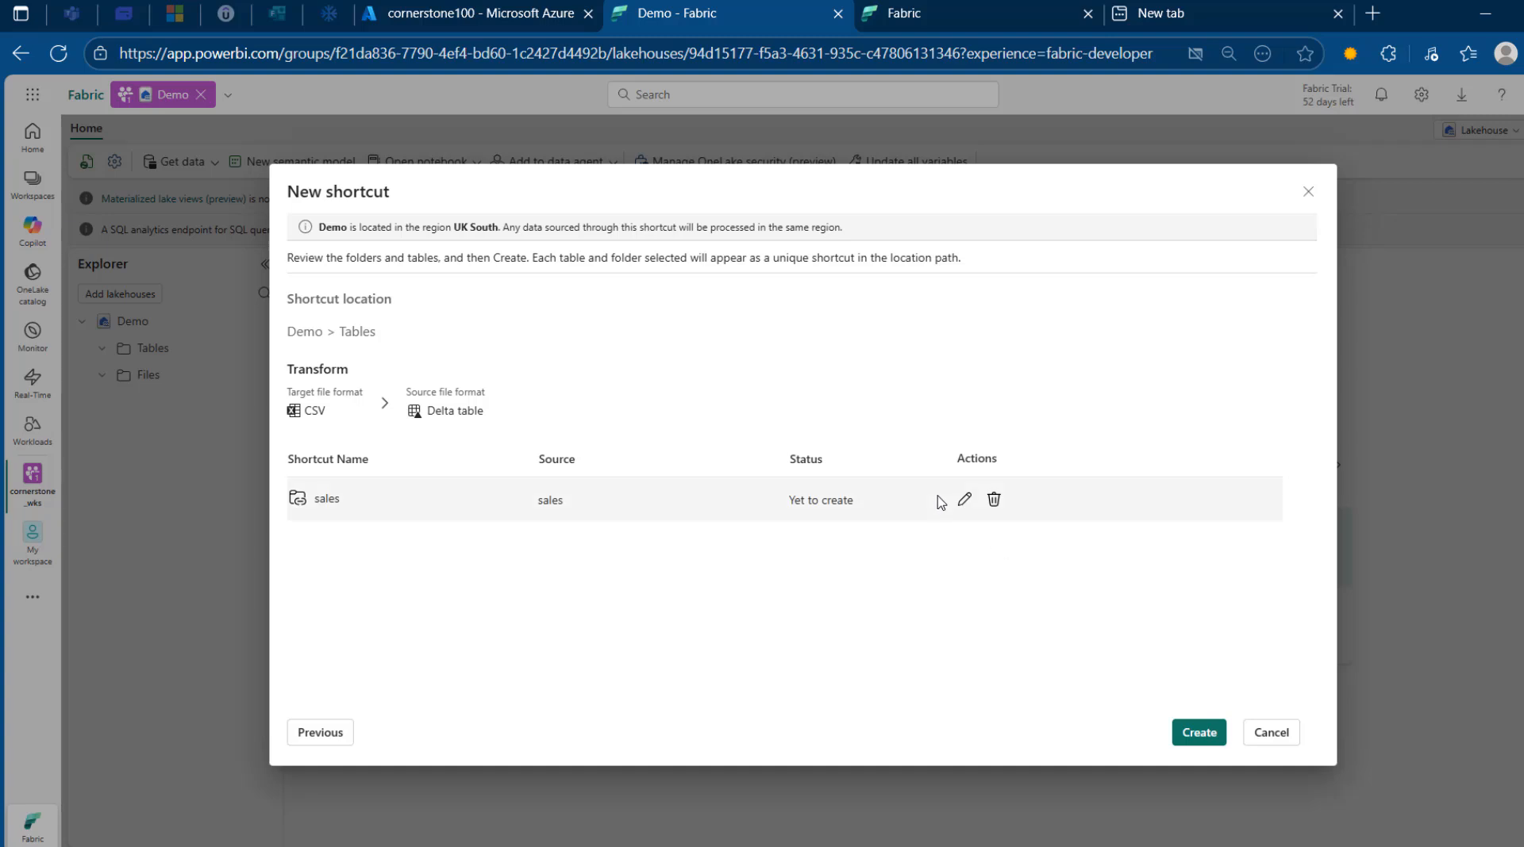
Rename the shortcut as sales_tbl and create it in the Demo lakehouse's Tables.
{"action": "left_click", "coordinate": [963, 500]}
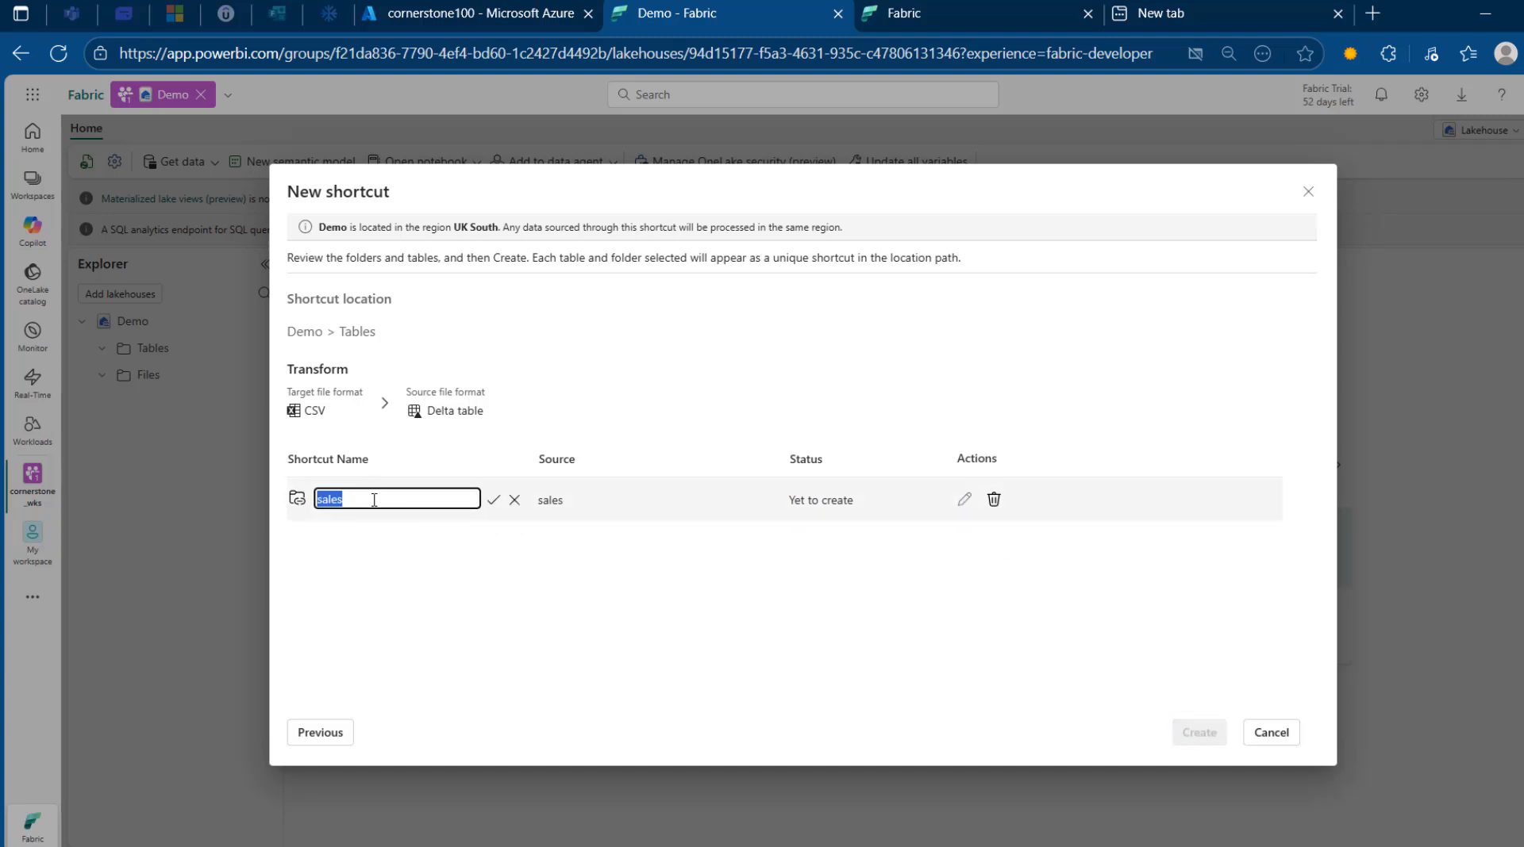
{"action": "type", "text": "sales_tbl"}
{"action": "left_click", "coordinate": [492, 501]}
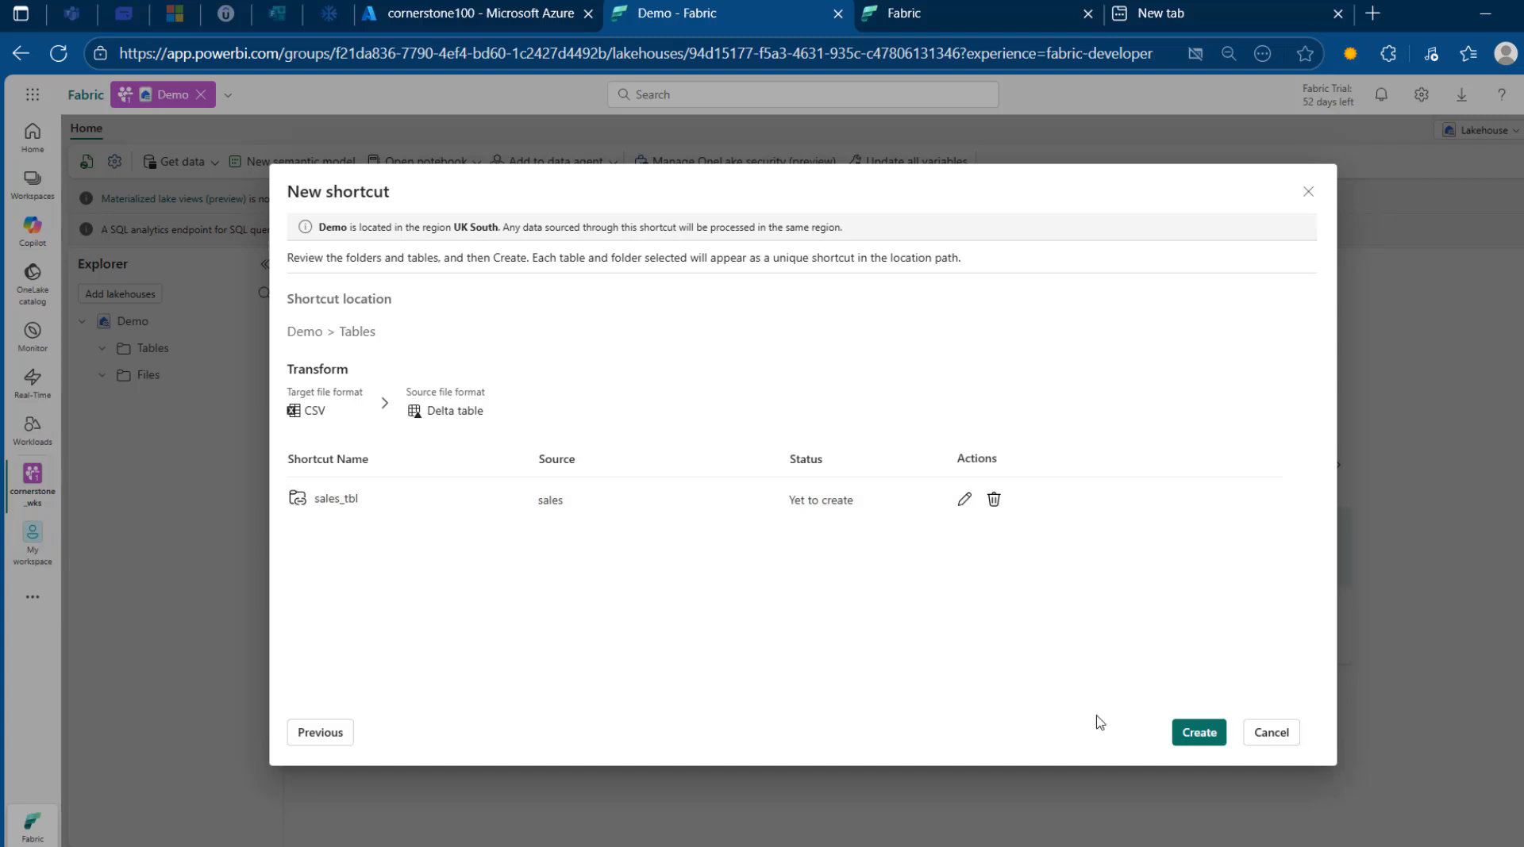
{"action": "left_click", "coordinate": [1198, 734]}
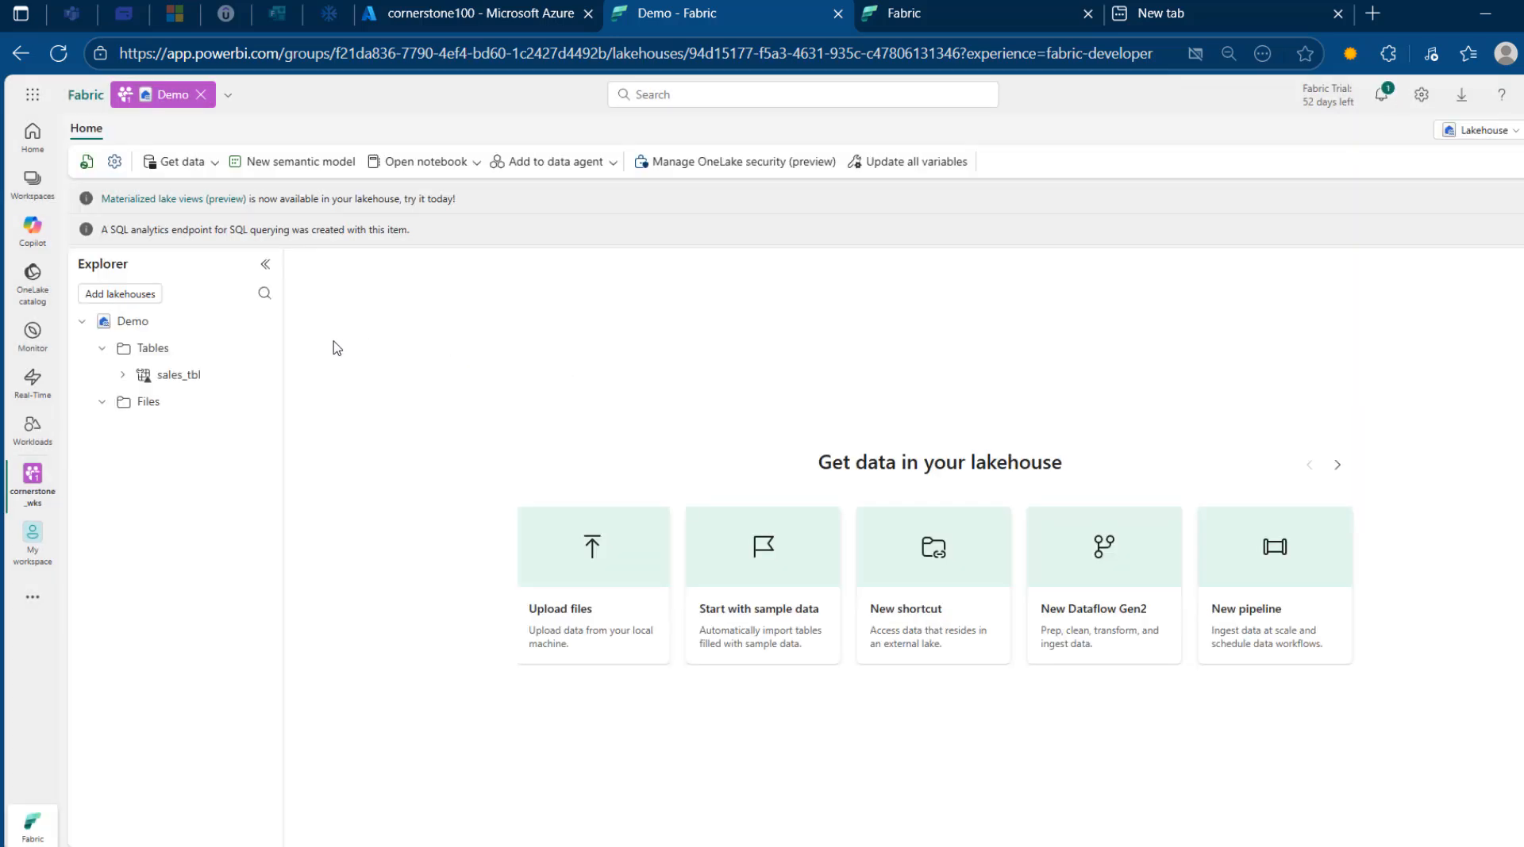
Open sales_tbl in the lakehouse, and preview it from the dbo schema through the SQL analytics endpoint.
{"action": "left_click", "coordinate": [144, 383]}
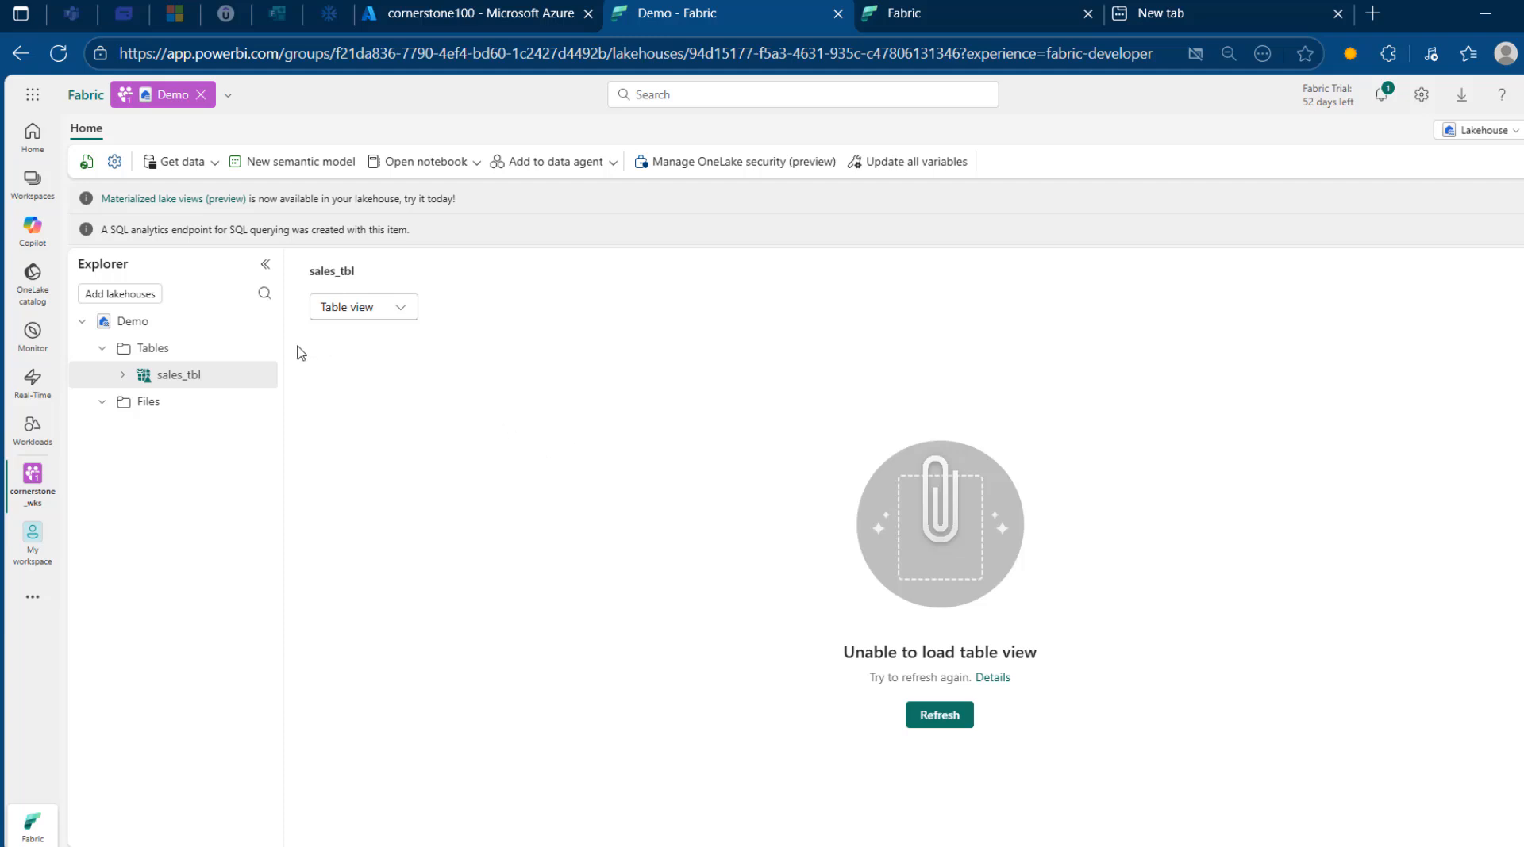
{"action": "left_click", "coordinate": [1482, 130]}
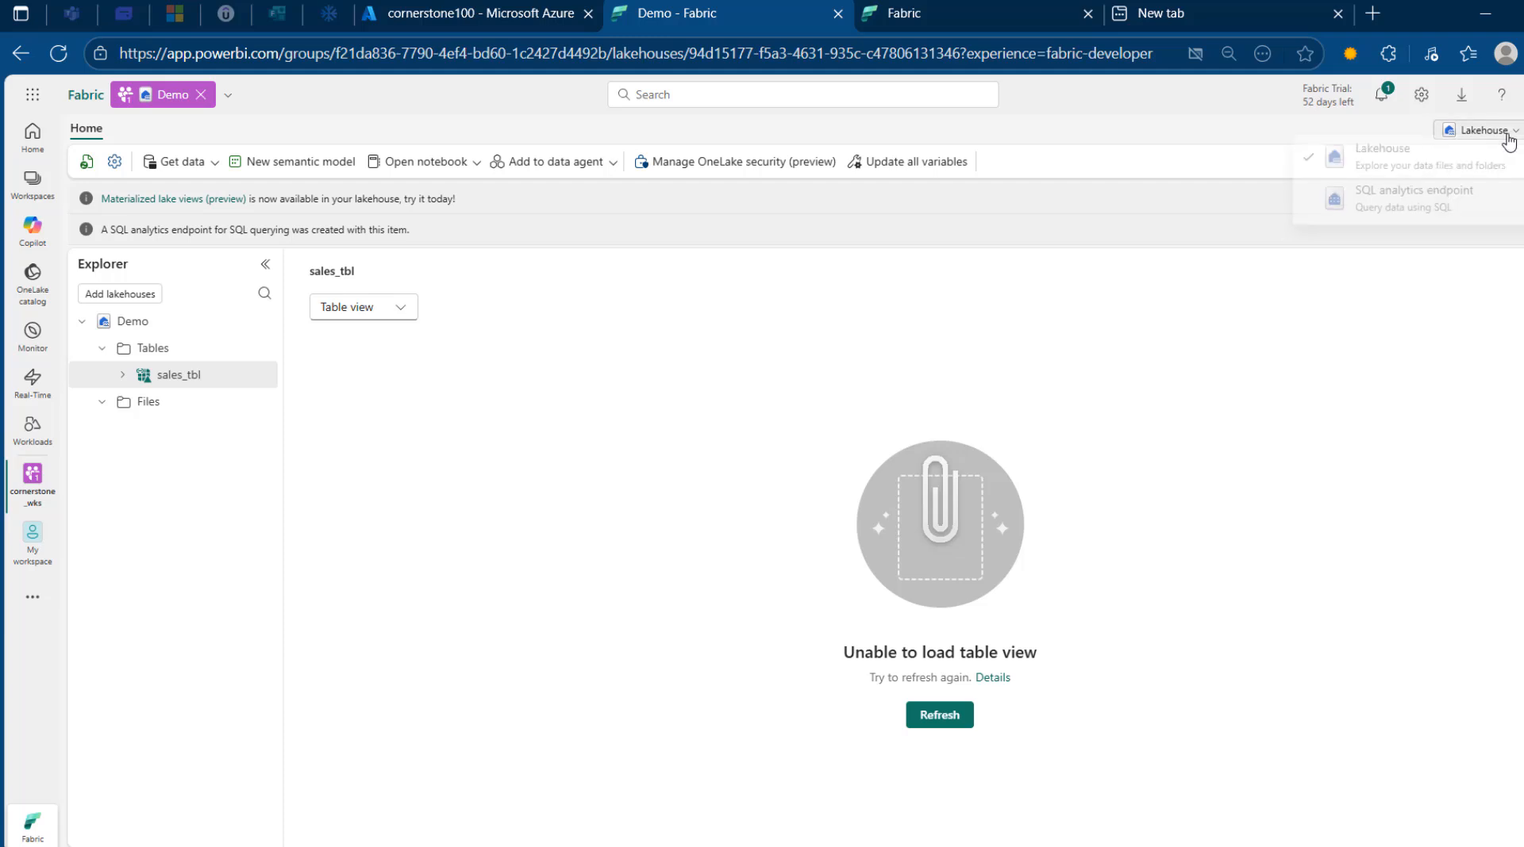
{"action": "left_click", "coordinate": [1419, 214]}
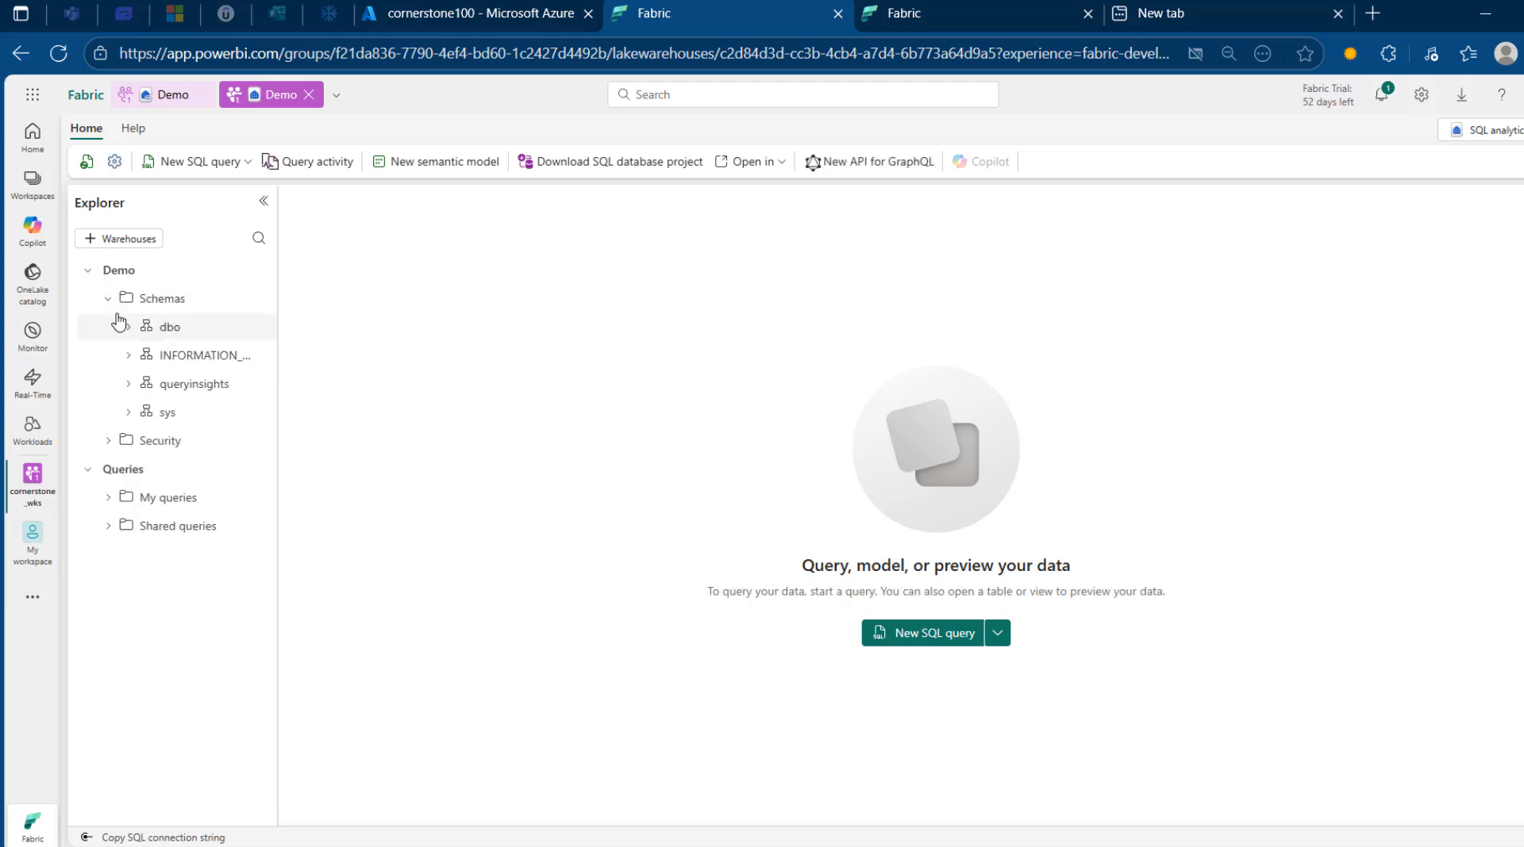
{"action": "left_click", "coordinate": [127, 327]}
{"action": "left_click", "coordinate": [144, 363]}
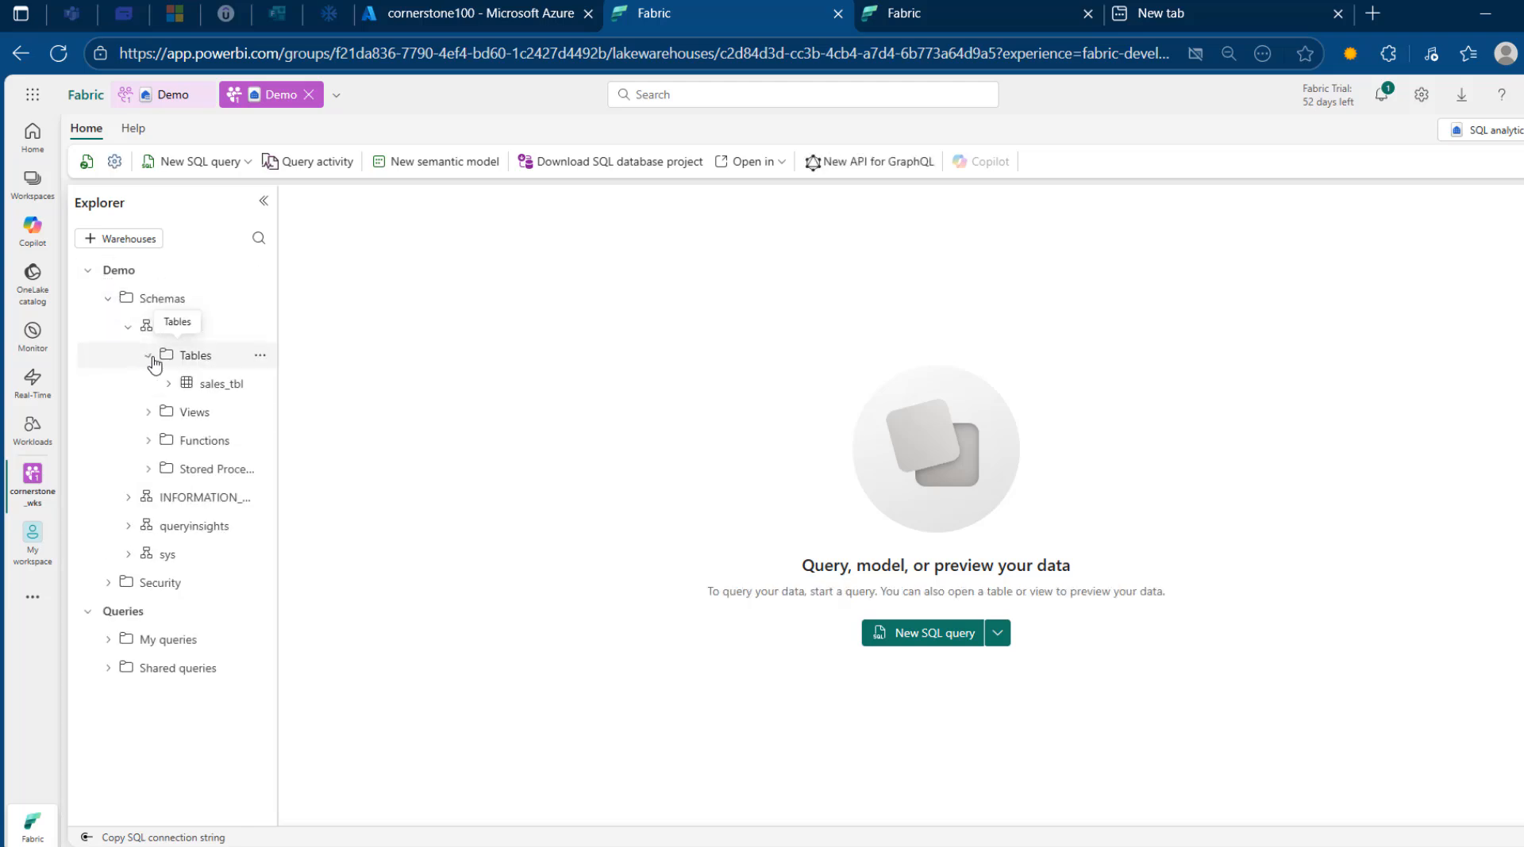
{"action": "left_click", "coordinate": [218, 389]}
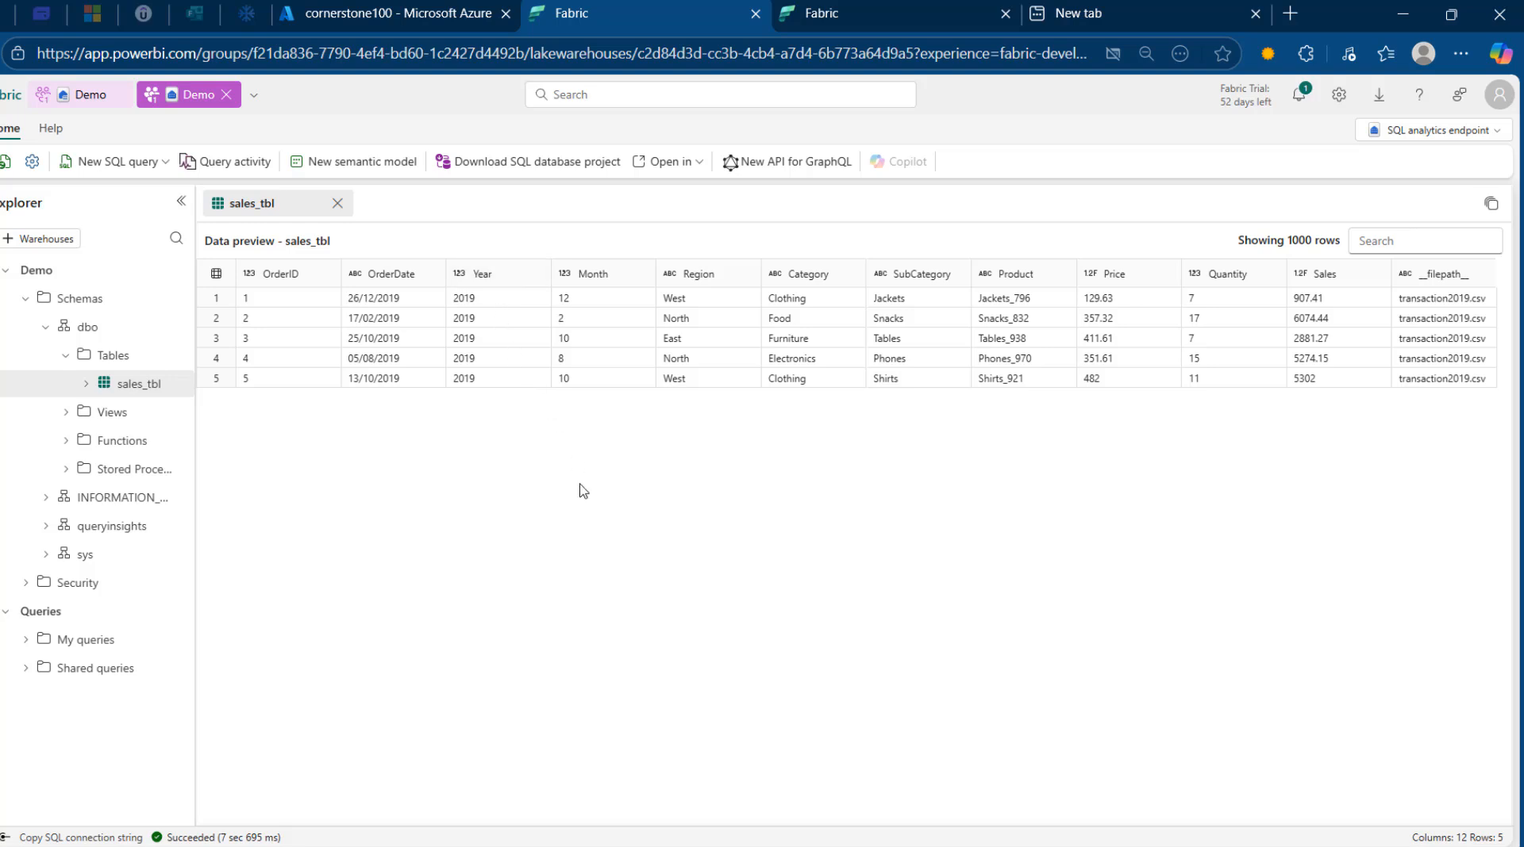
Switch to the Azure portal and upload transaction2020.csv to the sales container.
{"action": "left_click", "coordinate": [512, 8]}
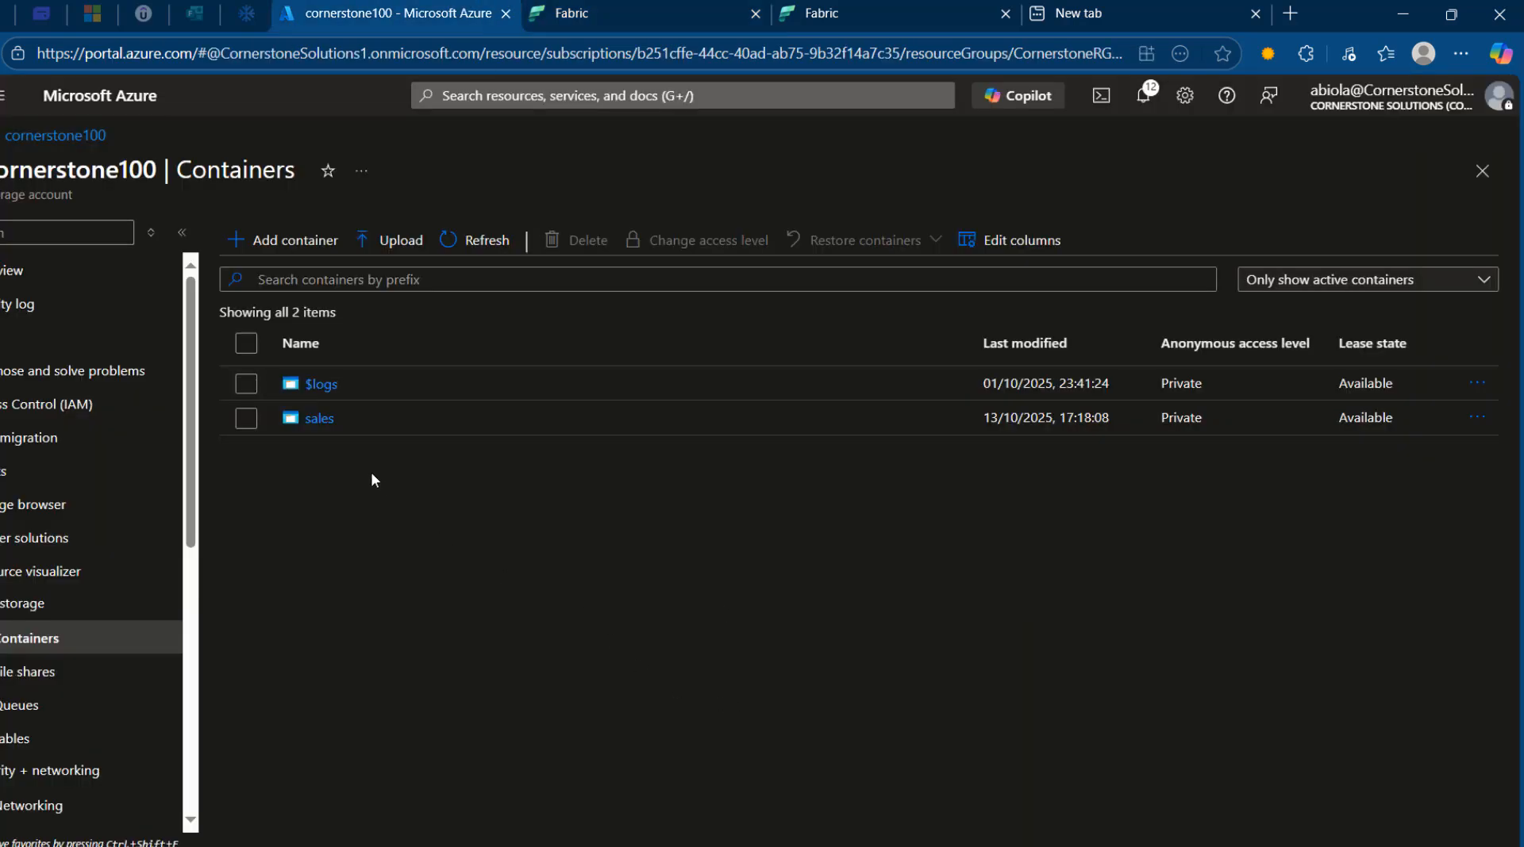
{"action": "left_click", "coordinate": [324, 420]}
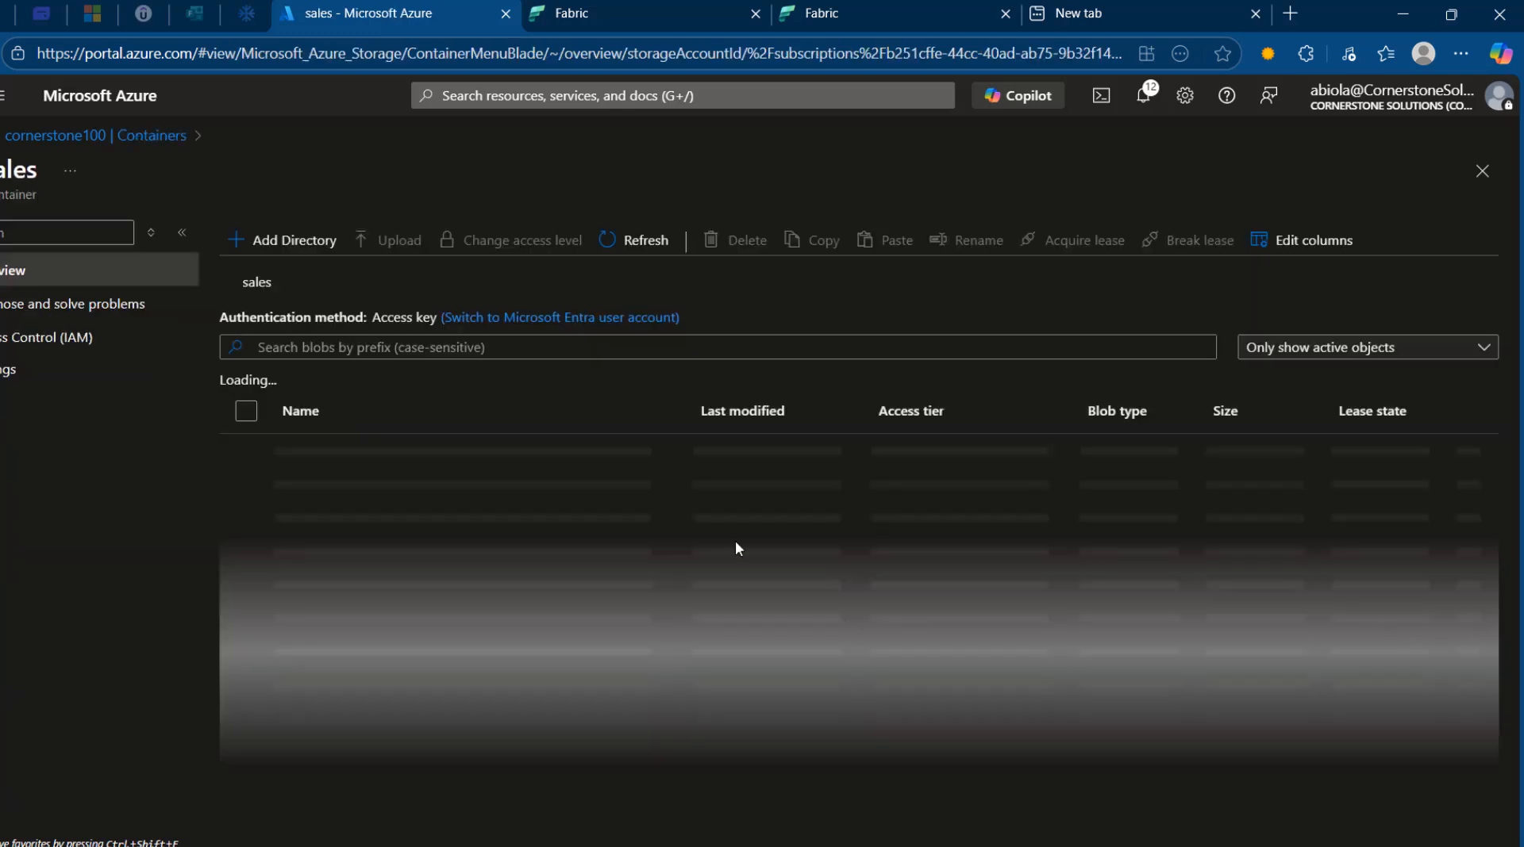
{"action": "left_click", "coordinate": [405, 242]}
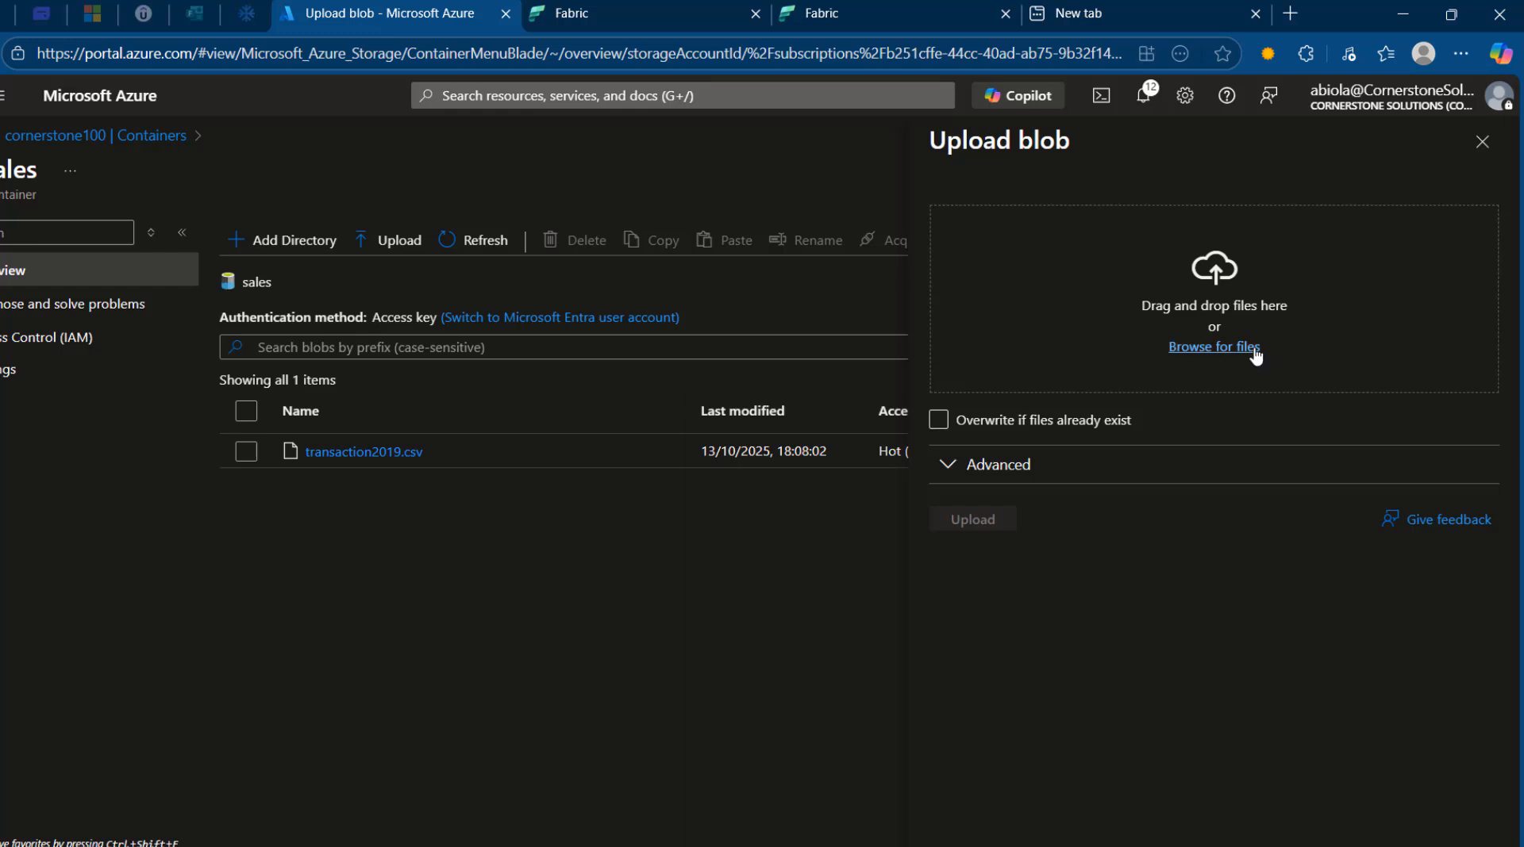
{"action": "left_click", "coordinate": [1255, 355]}
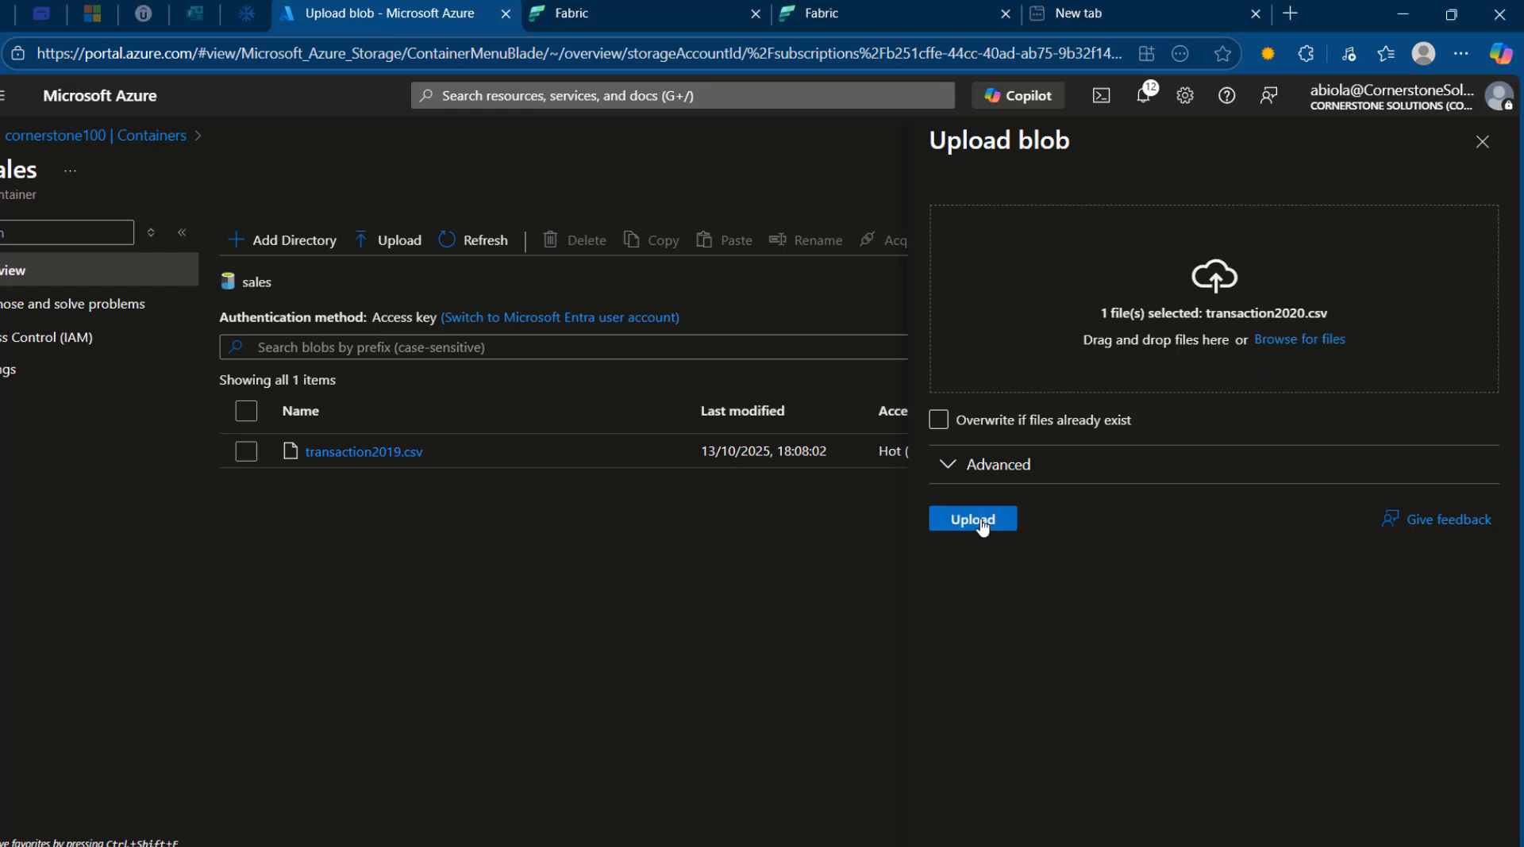
{"action": "left_click", "coordinate": [982, 519]}
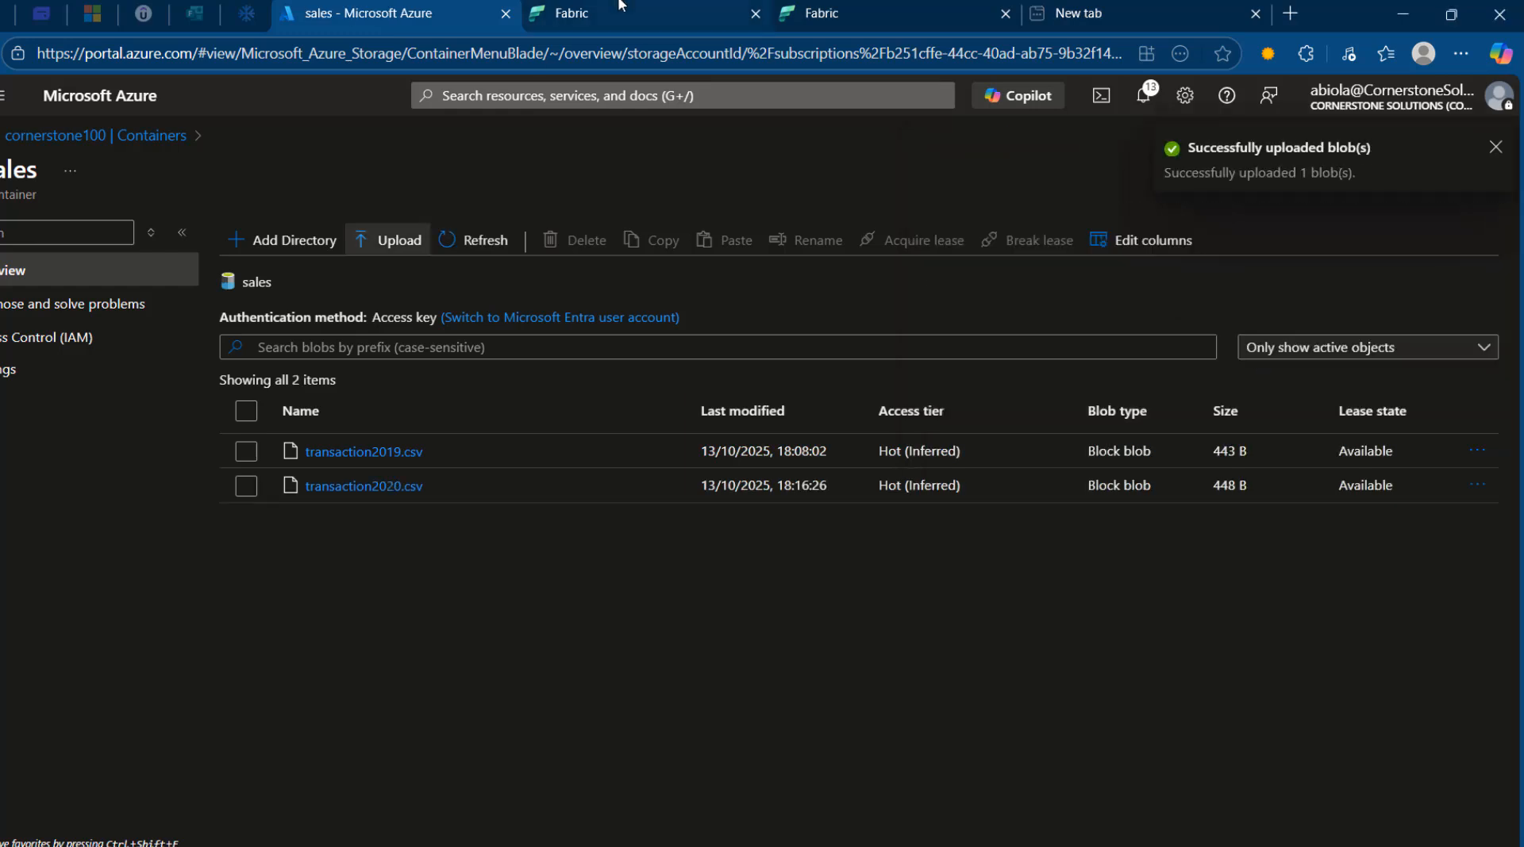
Switch to Fabric and refresh the sales_tbl data in the Demo Lakehouse view.
{"action": "left_click", "coordinate": [620, 8]}
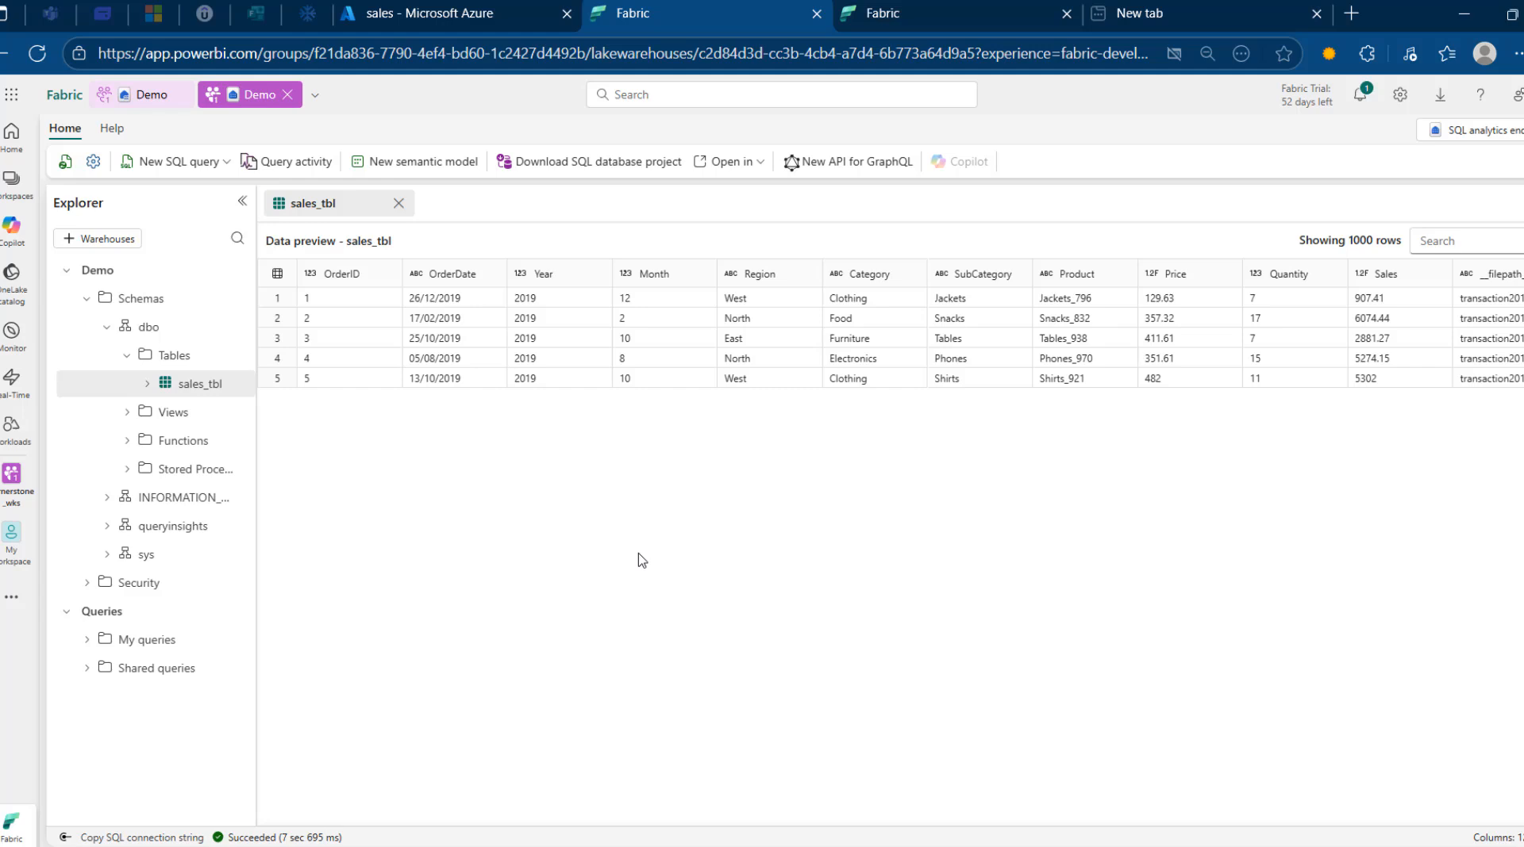
{"action": "left_click", "coordinate": [1486, 140]}
{"action": "left_click", "coordinate": [1388, 190]}
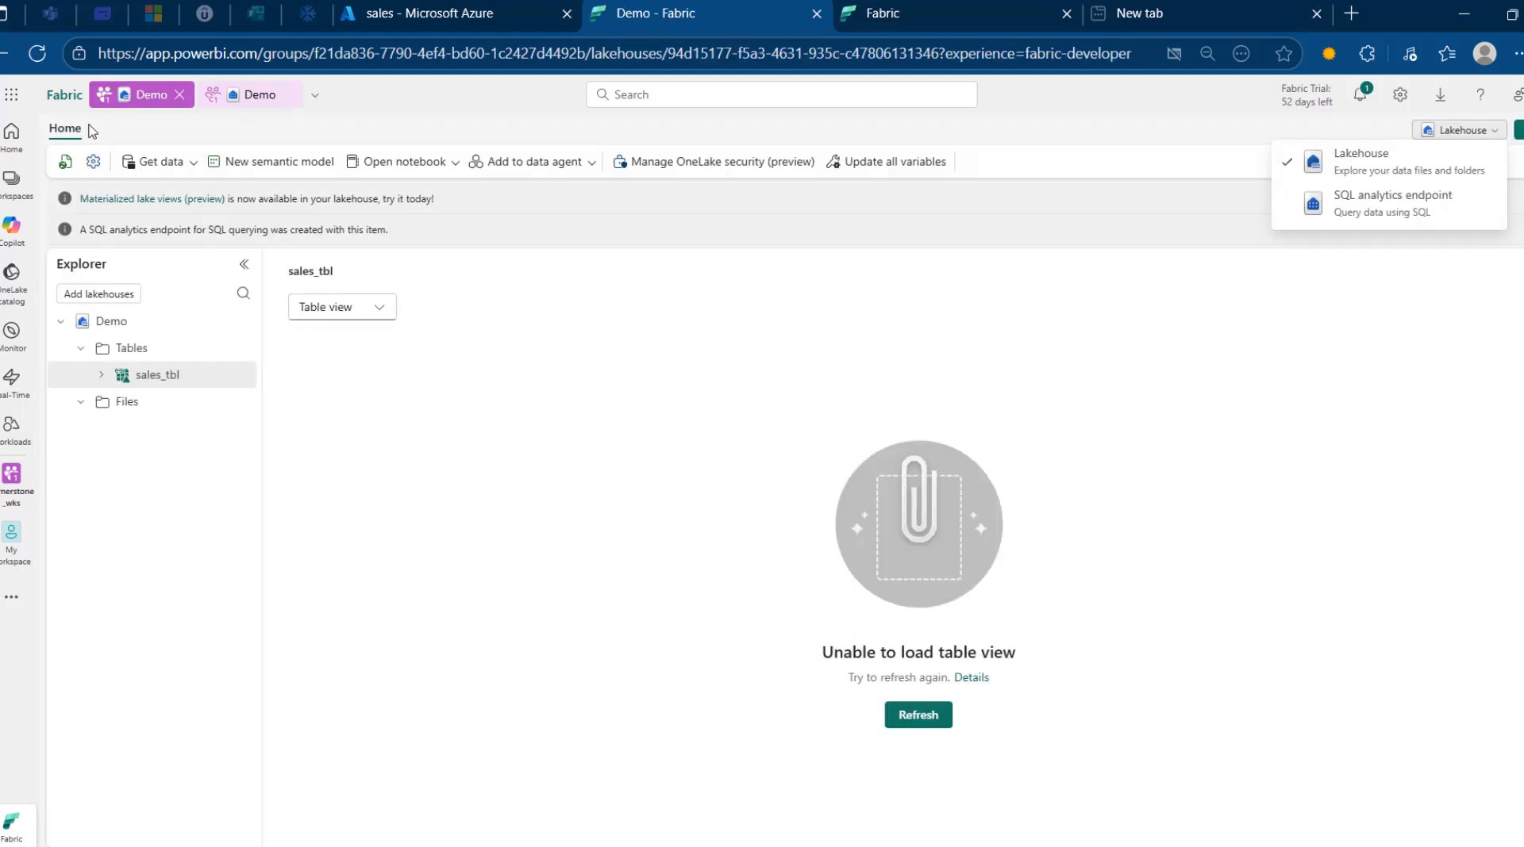
{"action": "left_click", "coordinate": [65, 161]}
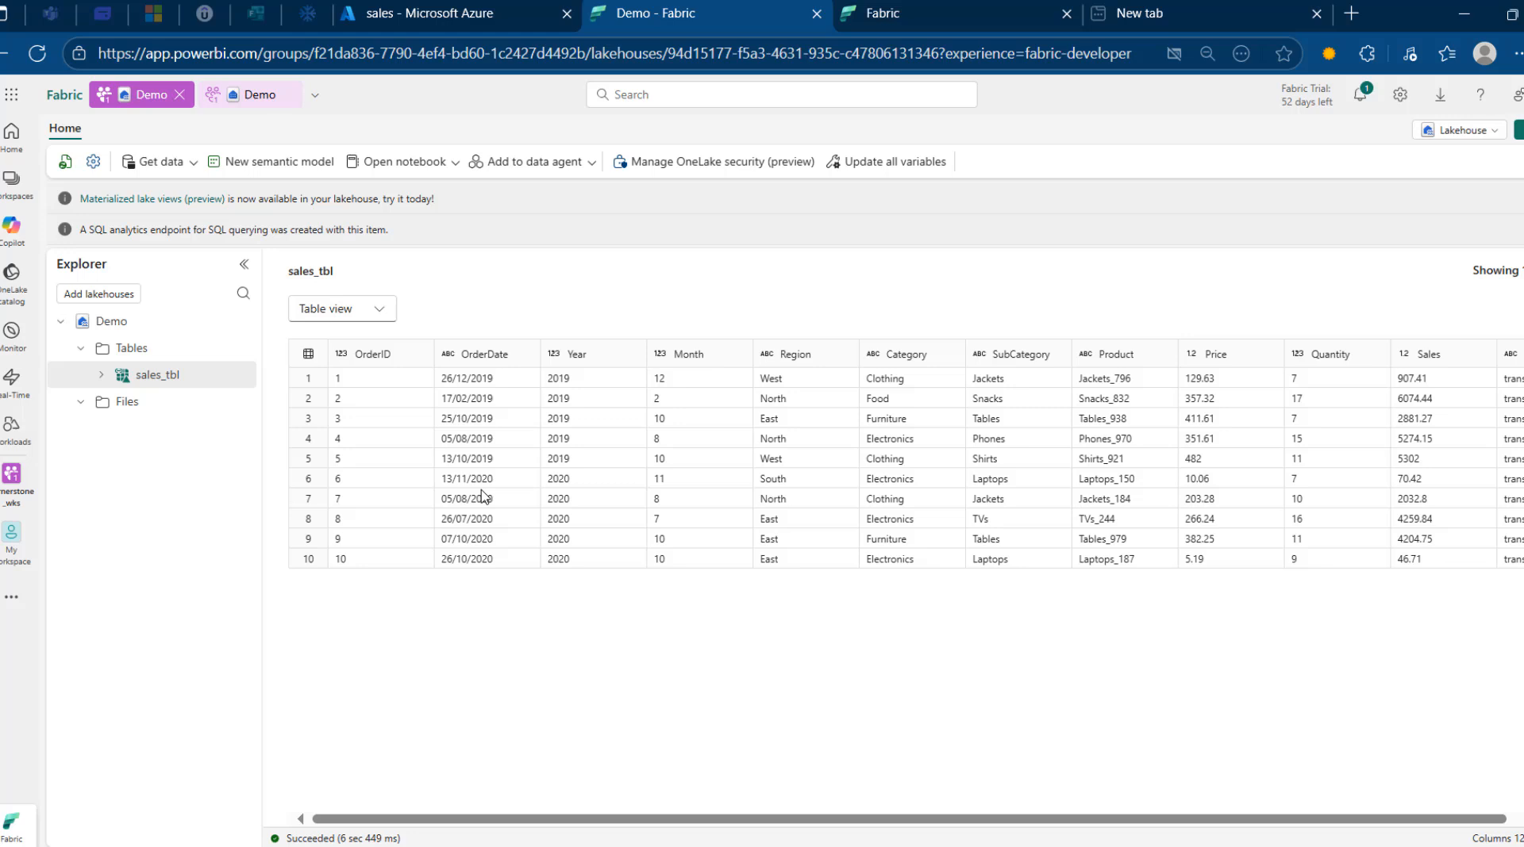
Refresh the sales_tbl preview in the SQL analytics endpoint and check the row with OrderID 6.
{"action": "left_click", "coordinate": [1464, 130]}
{"action": "left_click", "coordinate": [1402, 210]}
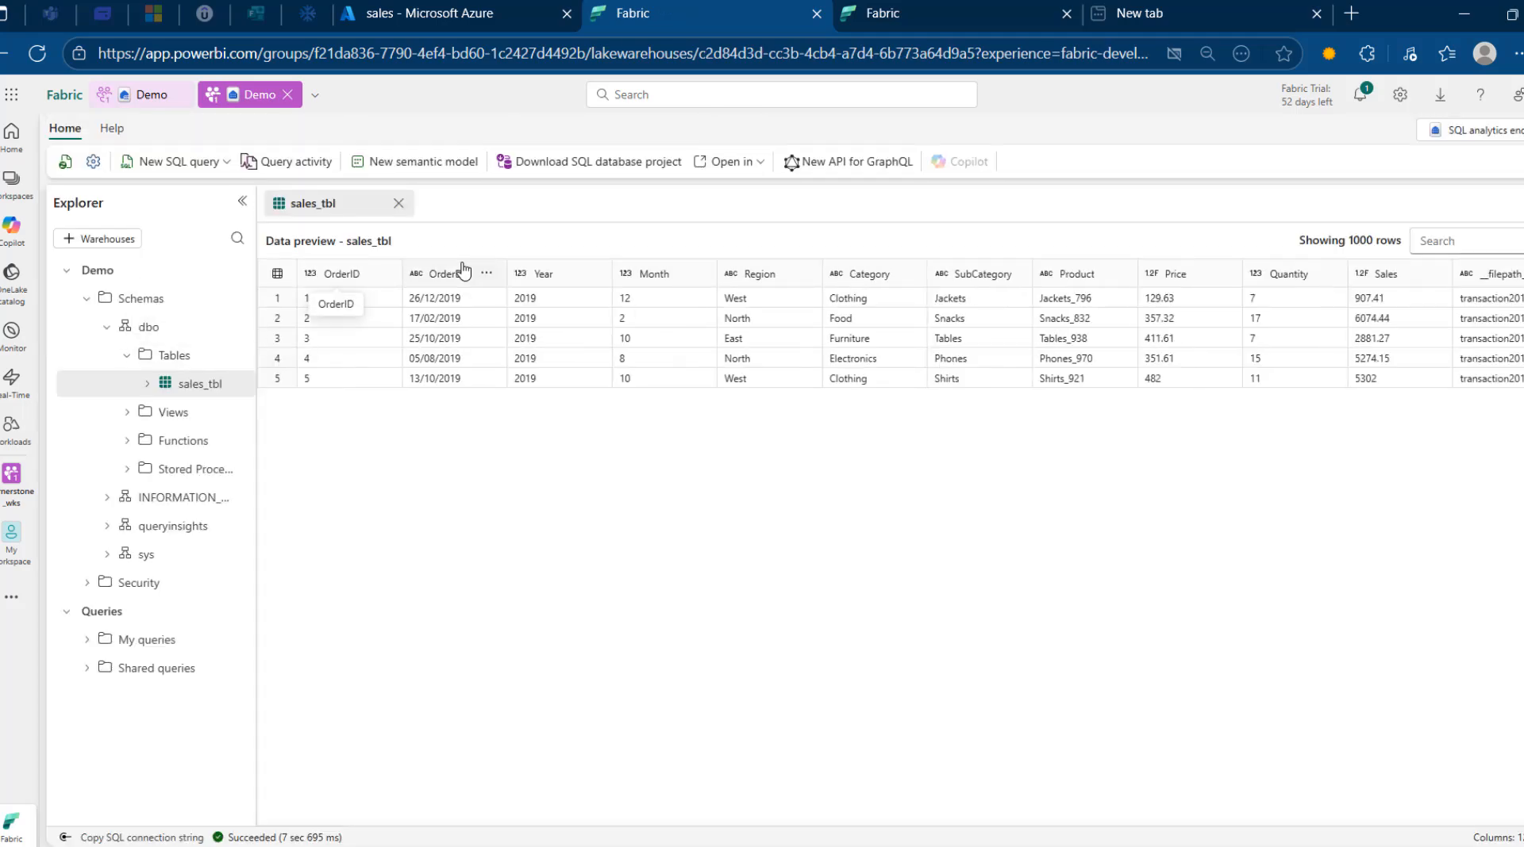
{"action": "left_click", "coordinate": [65, 161]}
{"action": "left_click", "coordinate": [400, 405]}
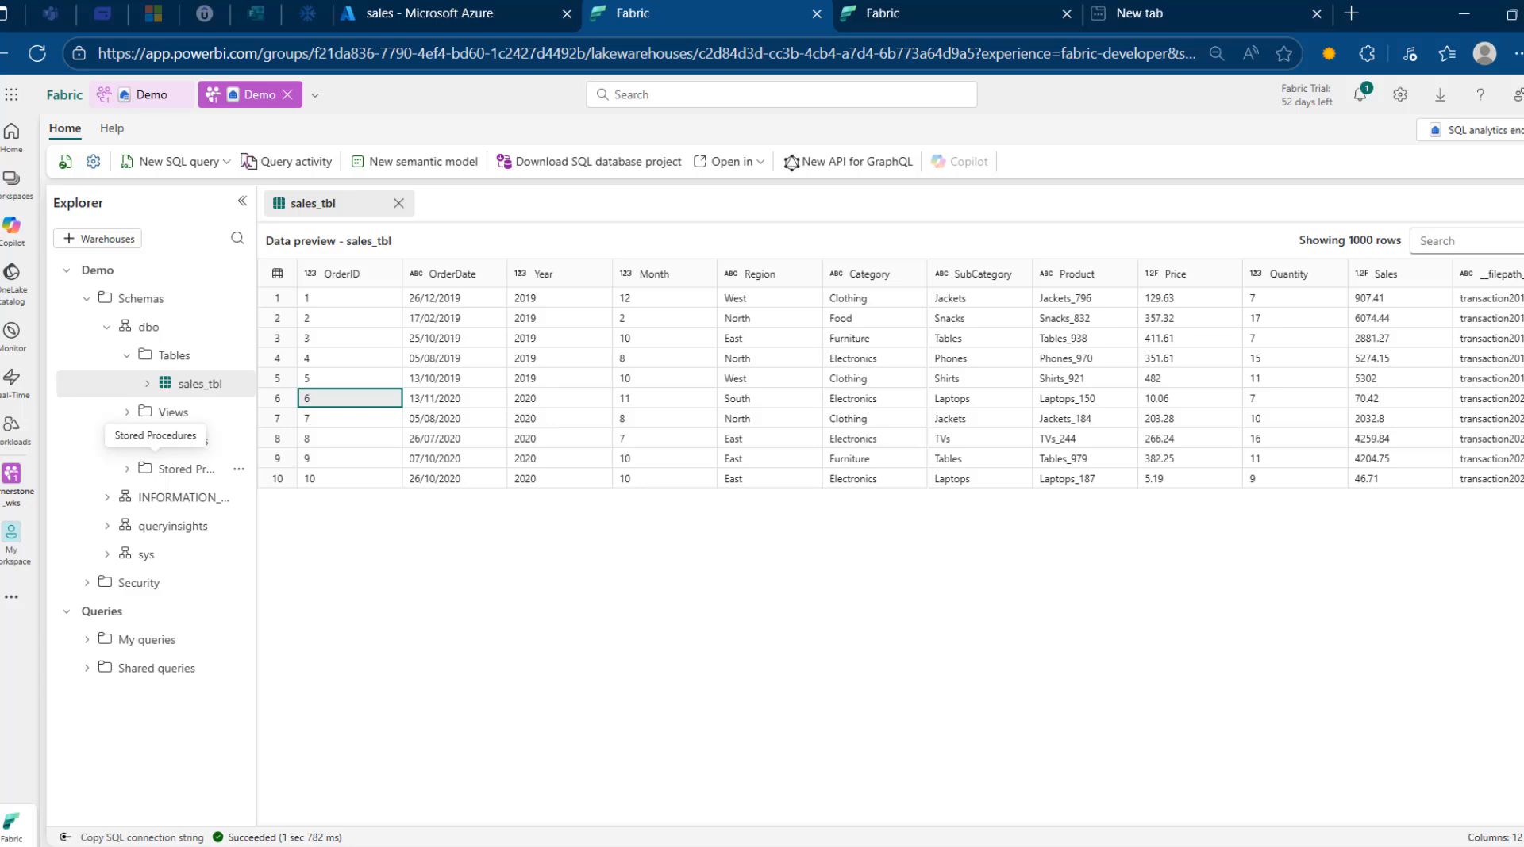
Return to the Lakehouse view and open the shortcut management details of sales_tbl to examine its transform jobs.
{"action": "left_click", "coordinate": [1475, 130]}
{"action": "left_click", "coordinate": [1397, 168]}
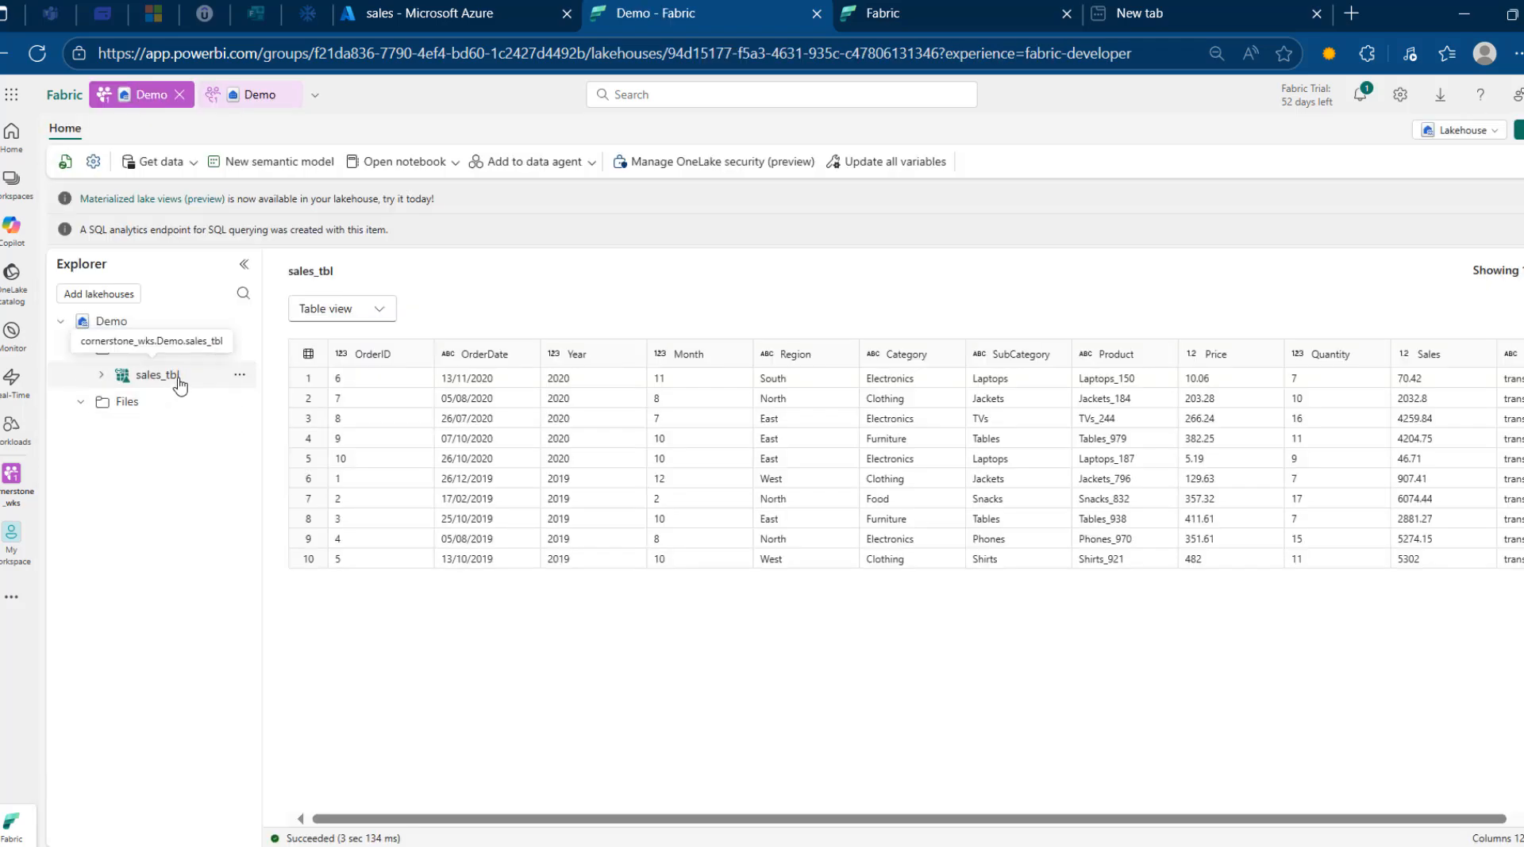
{"action": "right_click", "coordinate": [178, 384]}
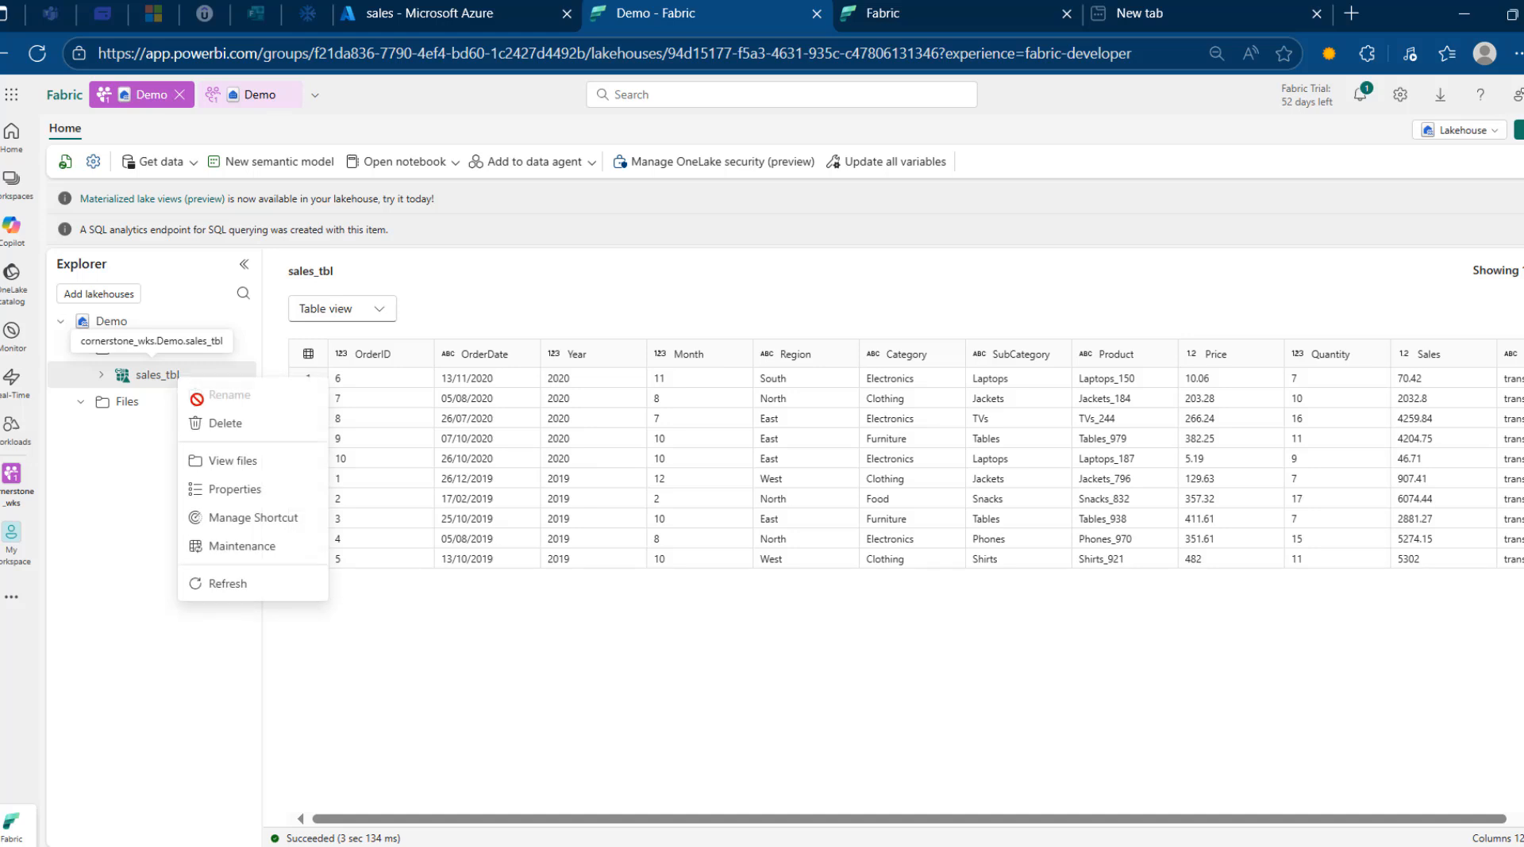
{"action": "left_click", "coordinate": [274, 518]}
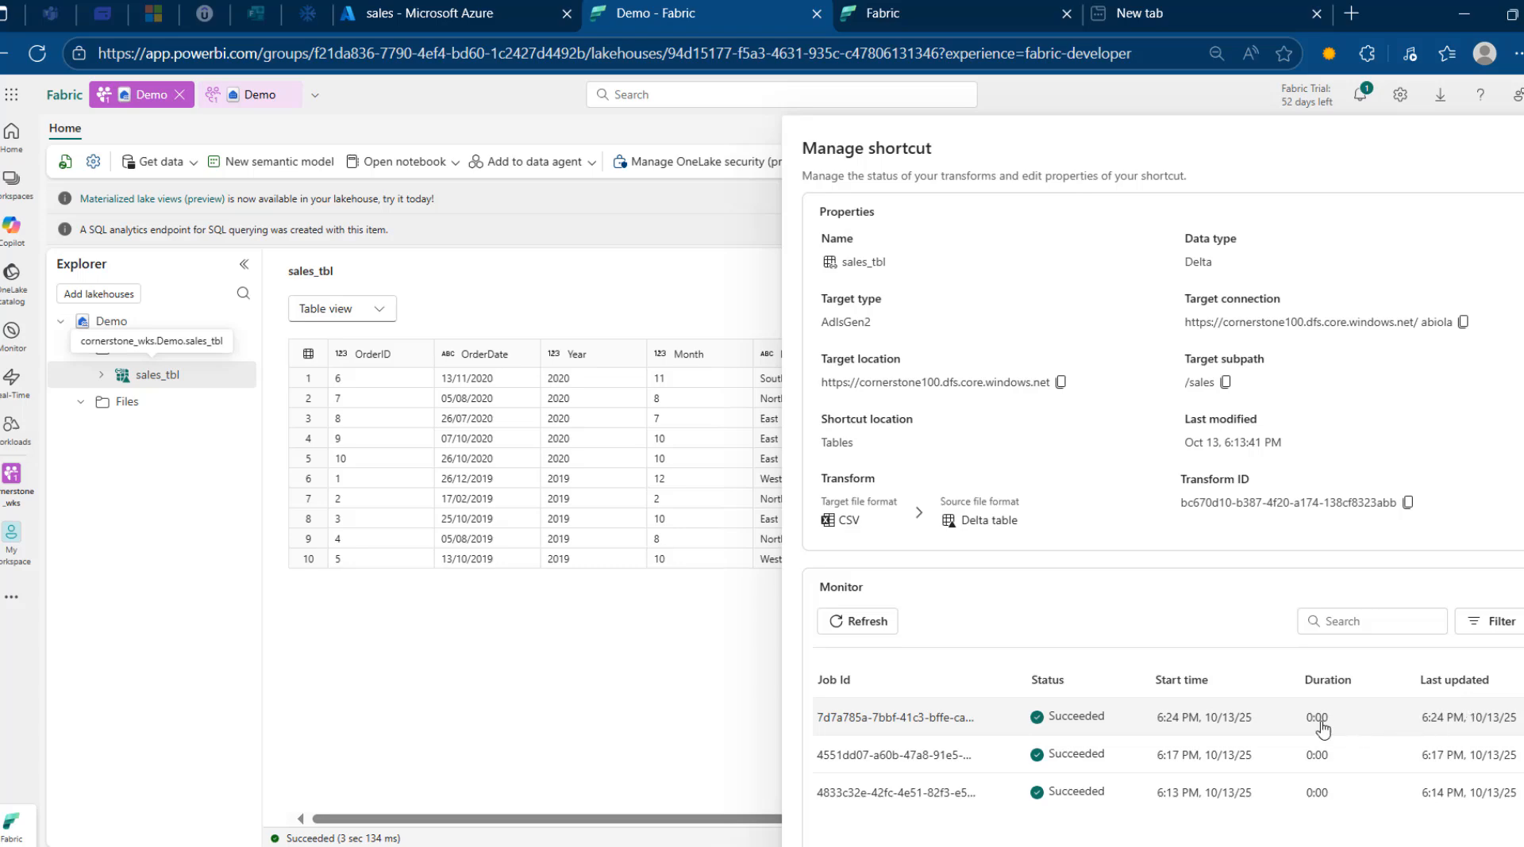
Switch to the Azure portal and upload transaction2021.csv to the sales container.
{"action": "left_click", "coordinate": [492, 11]}
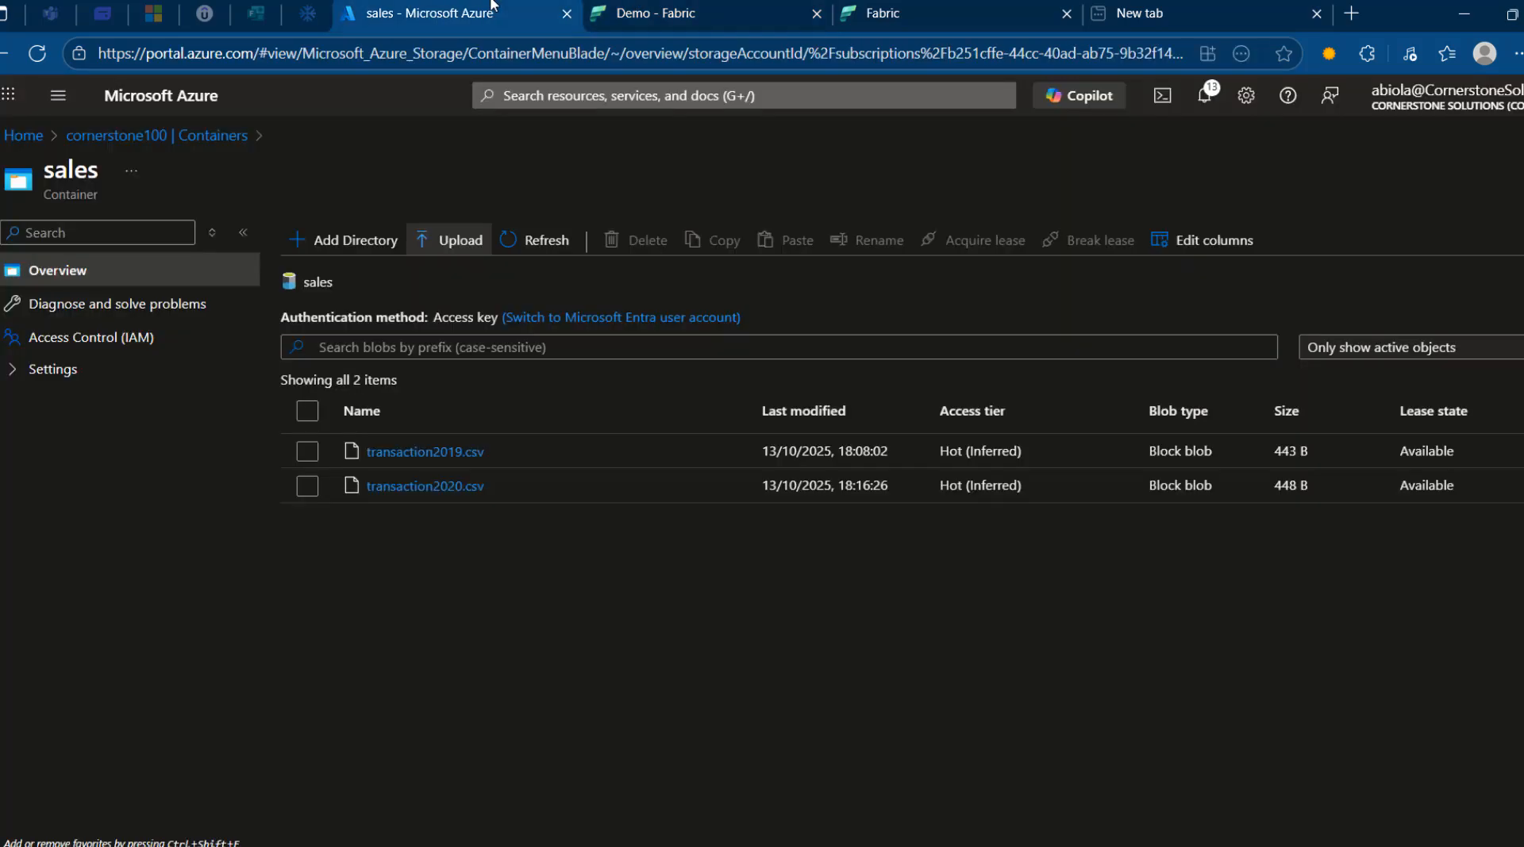
{"action": "left_click", "coordinate": [458, 240]}
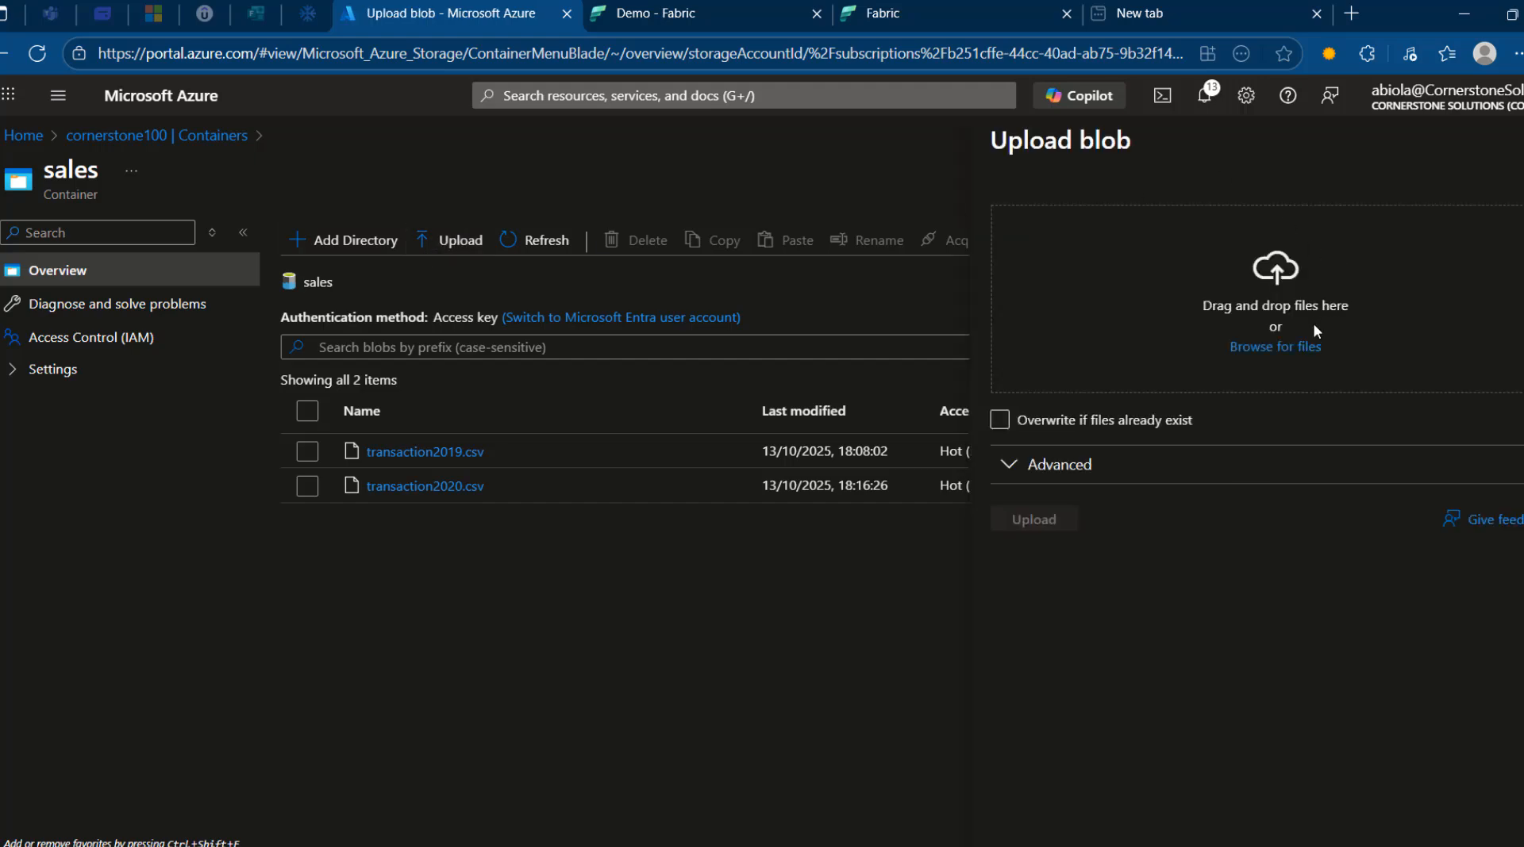
{"action": "left_click", "coordinate": [1311, 347]}
{"action": "double_click", "coordinate": [386, 220]}
{"action": "left_click", "coordinate": [1032, 518]}
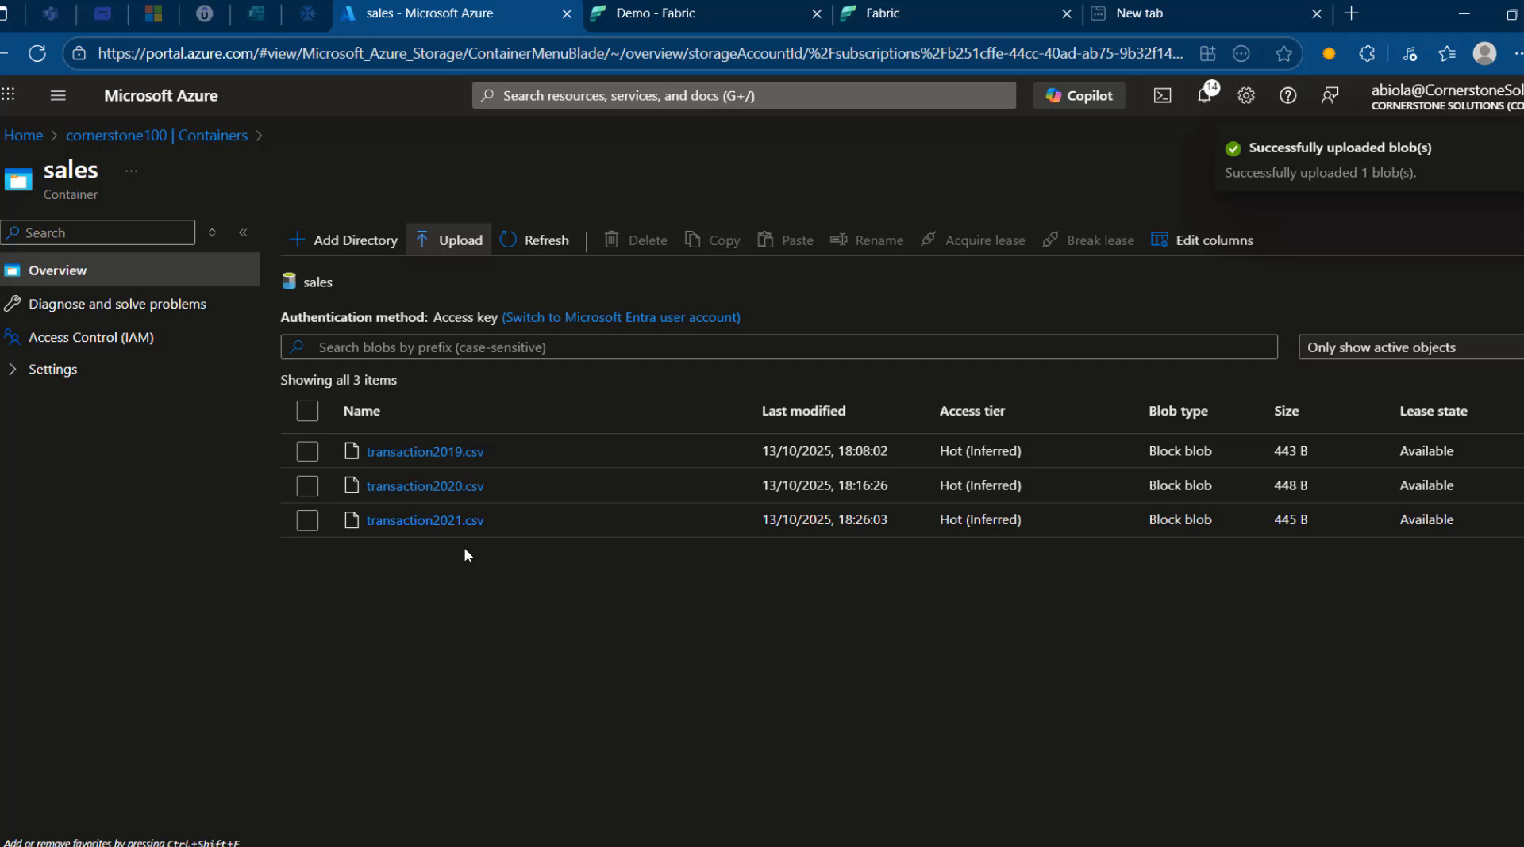
Switch to Fabric, refresh the sales_tbl shortcut's transform jobs until all are complete, and reload the table data in the Demo lakehouse.
{"action": "left_click", "coordinate": [674, 10]}
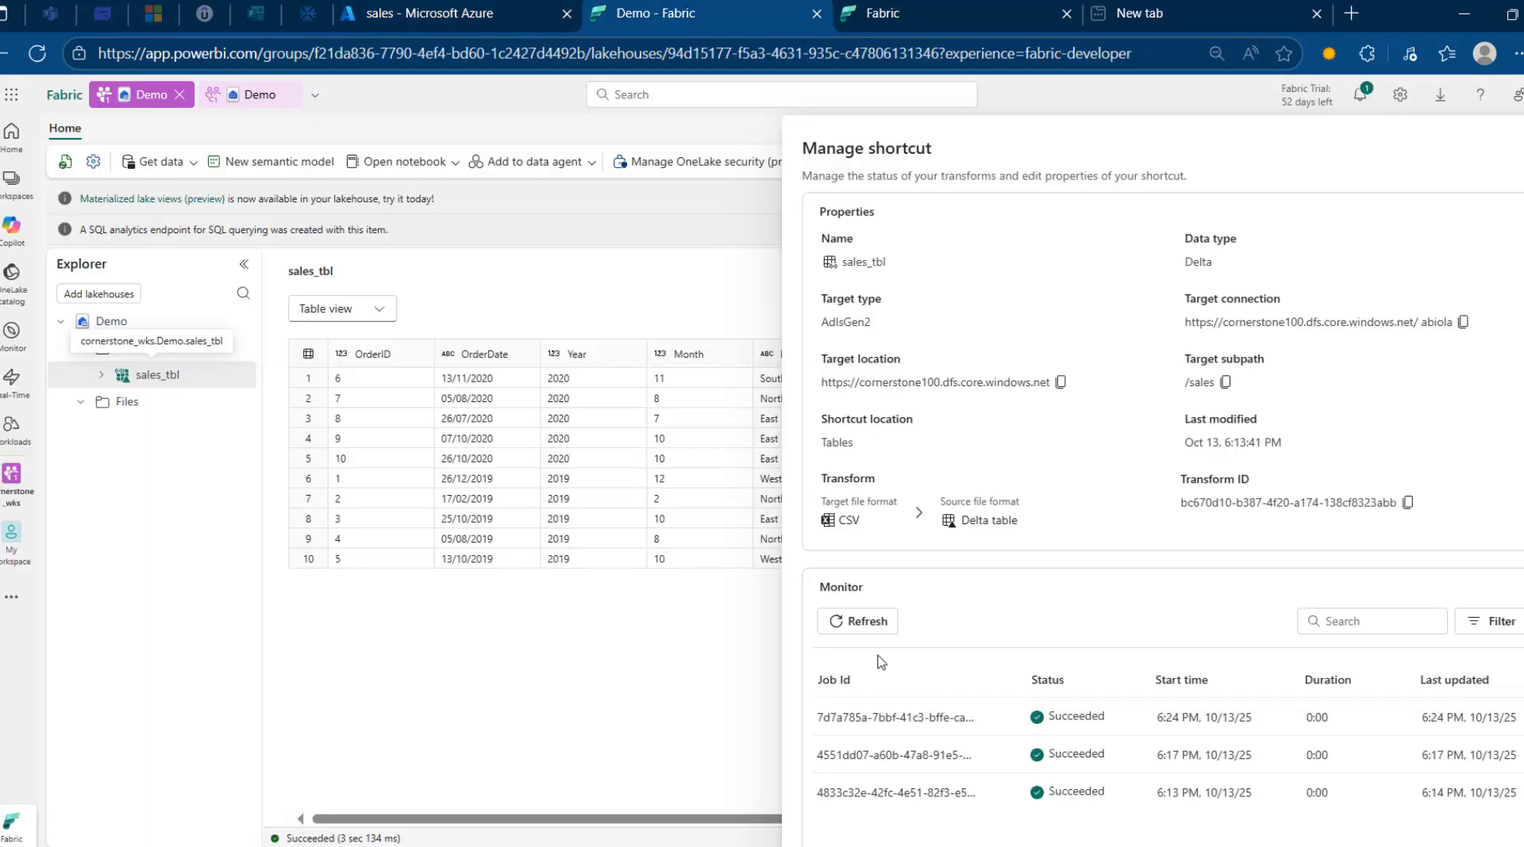
{"action": "left_click", "coordinate": [856, 623]}
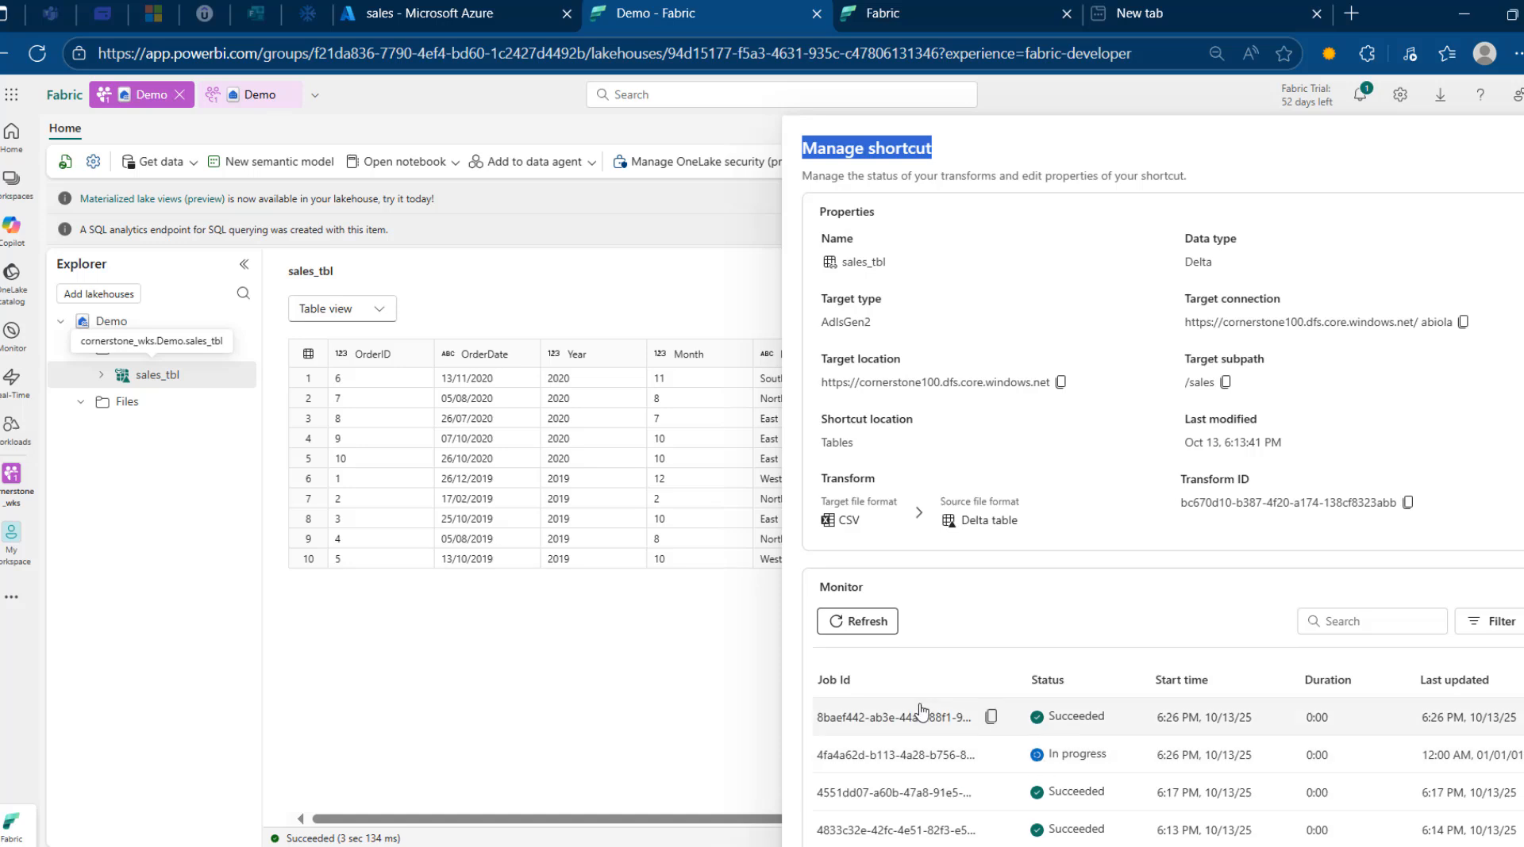
{"action": "left_click", "coordinate": [855, 627]}
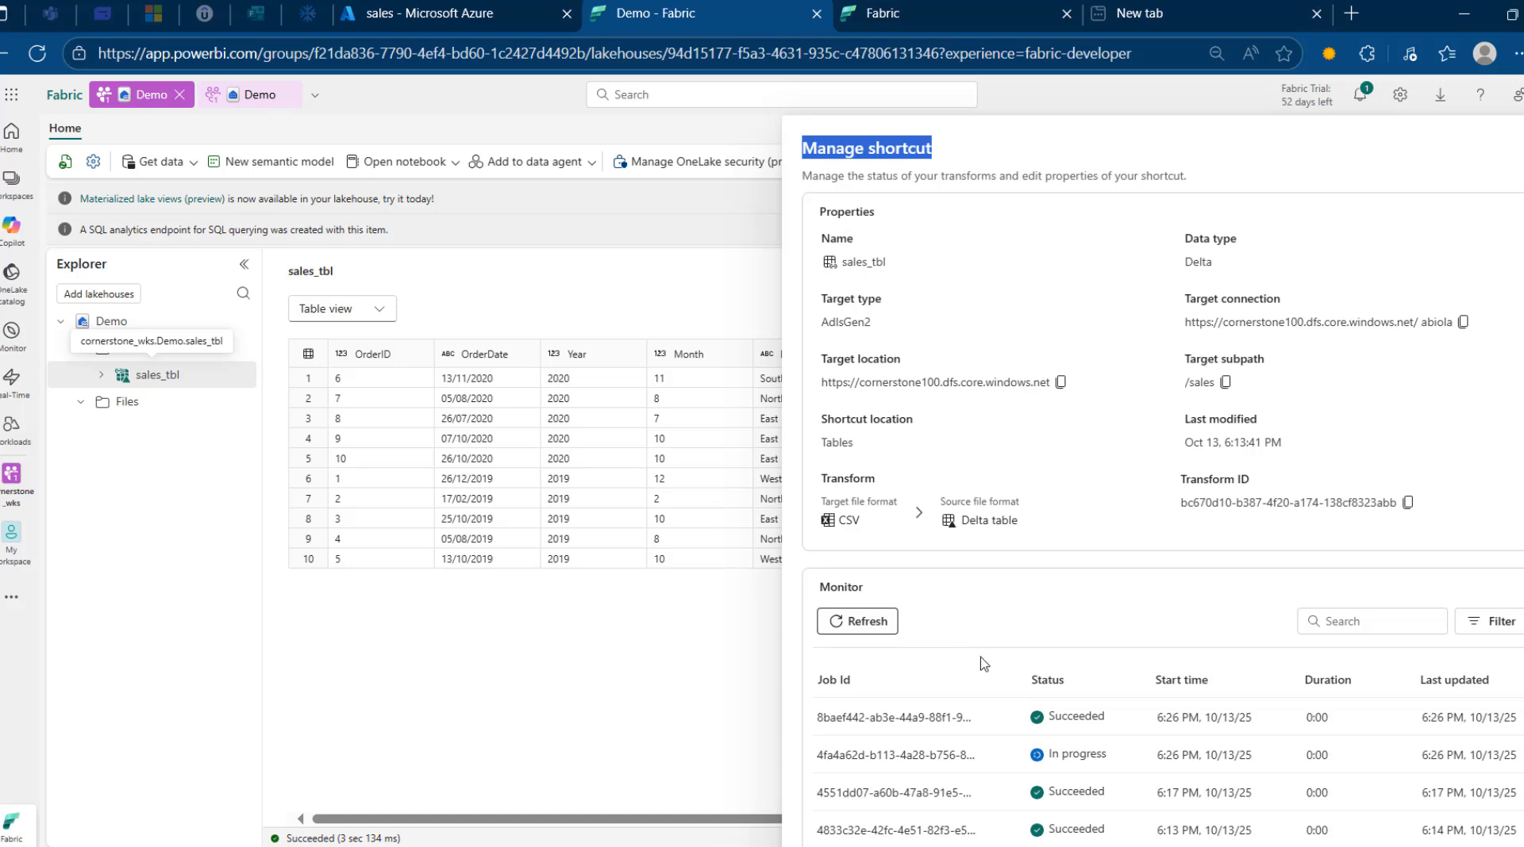
{"action": "left_click", "coordinate": [891, 629]}
{"action": "scroll", "coordinate": [1110, 674], "scroll_direction": "down", "scroll_amount": 3}
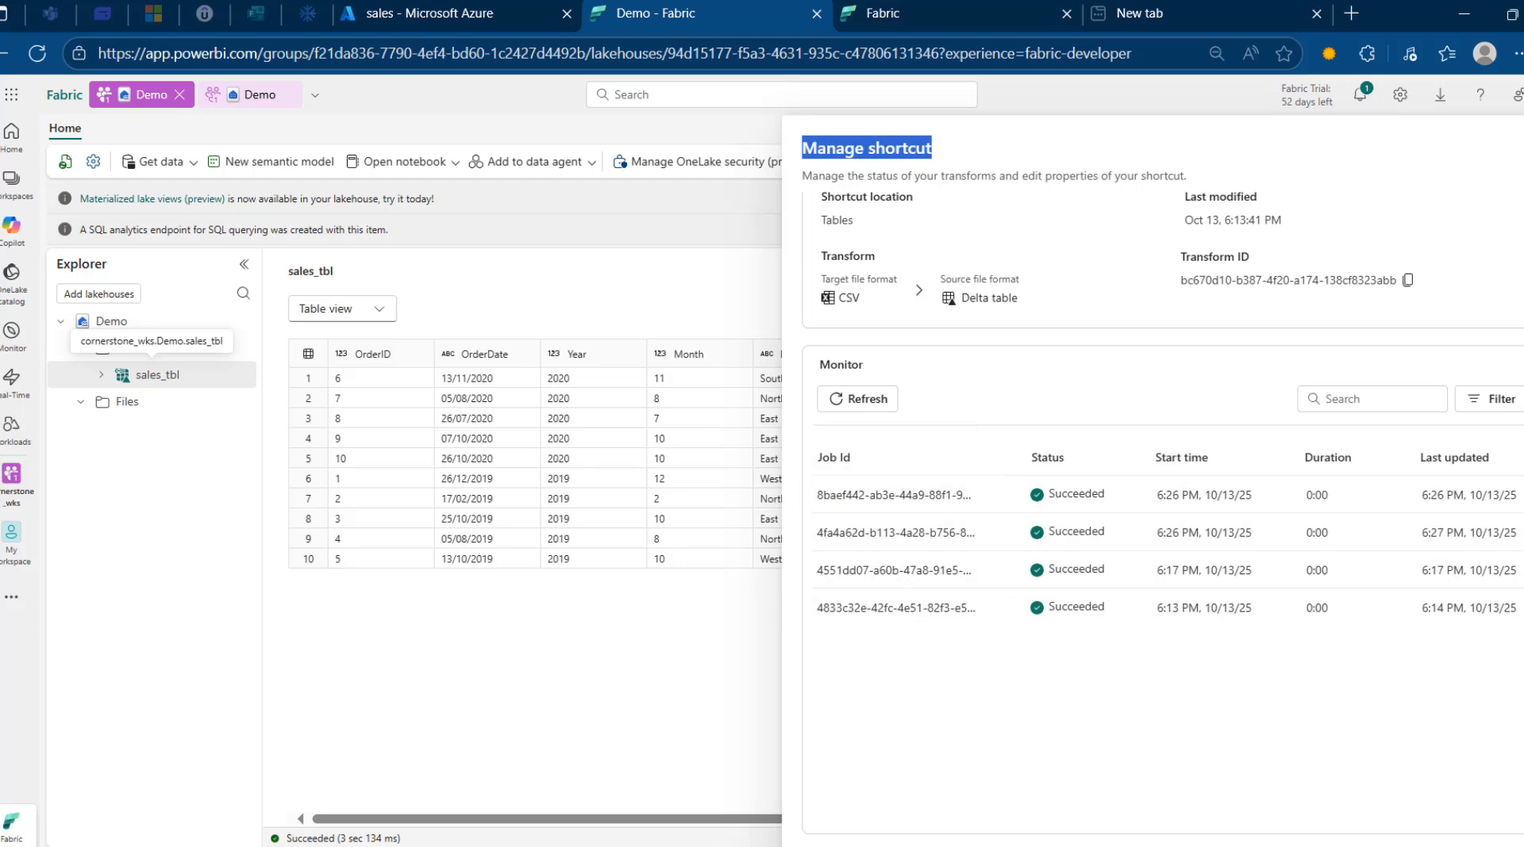
{"action": "left_click", "coordinate": [588, 824]}
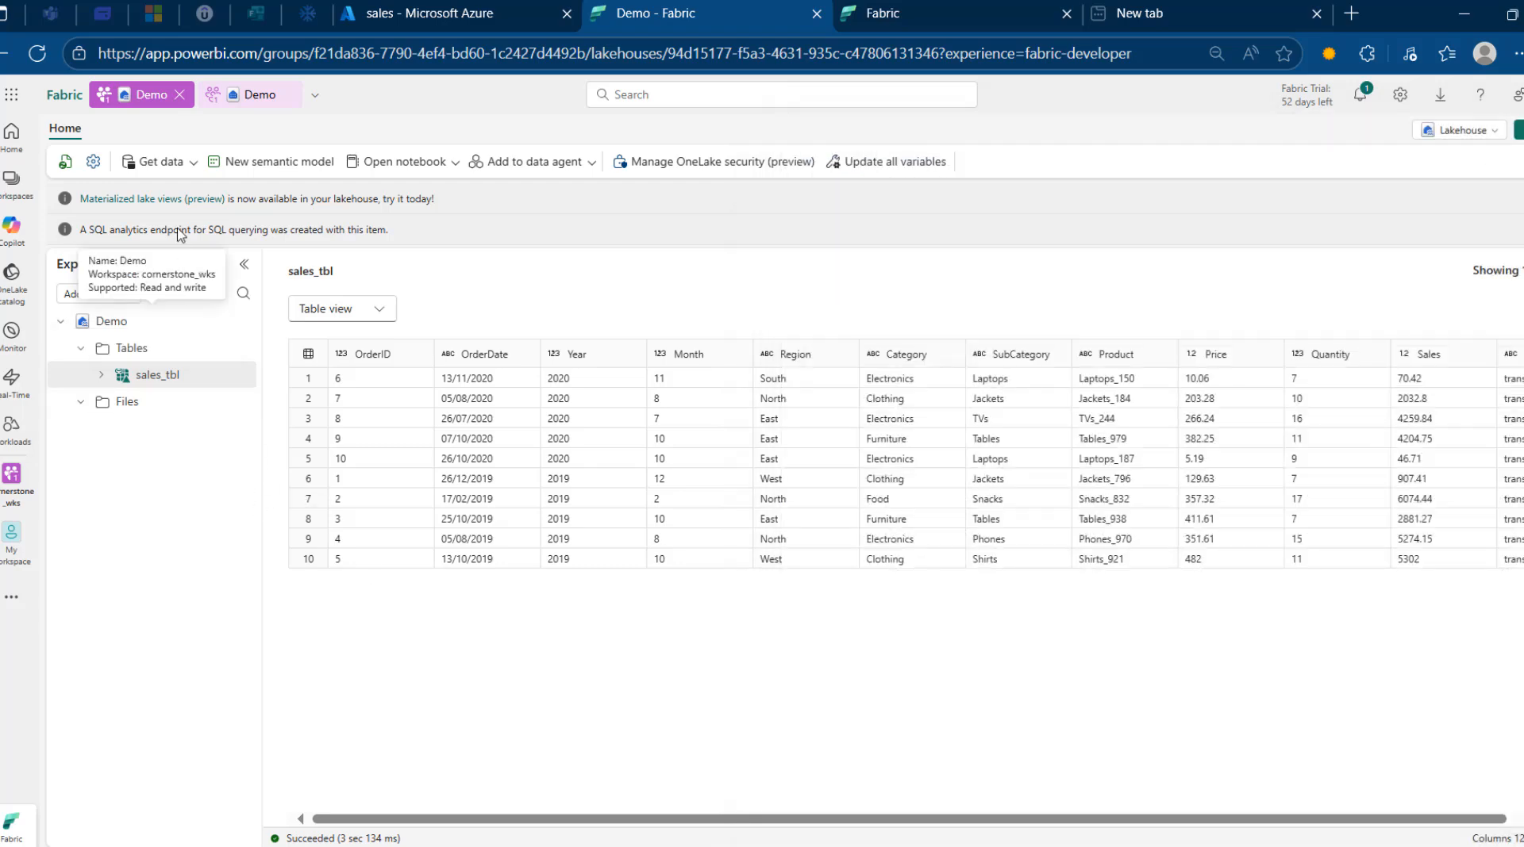
{"action": "left_click", "coordinate": [66, 161]}
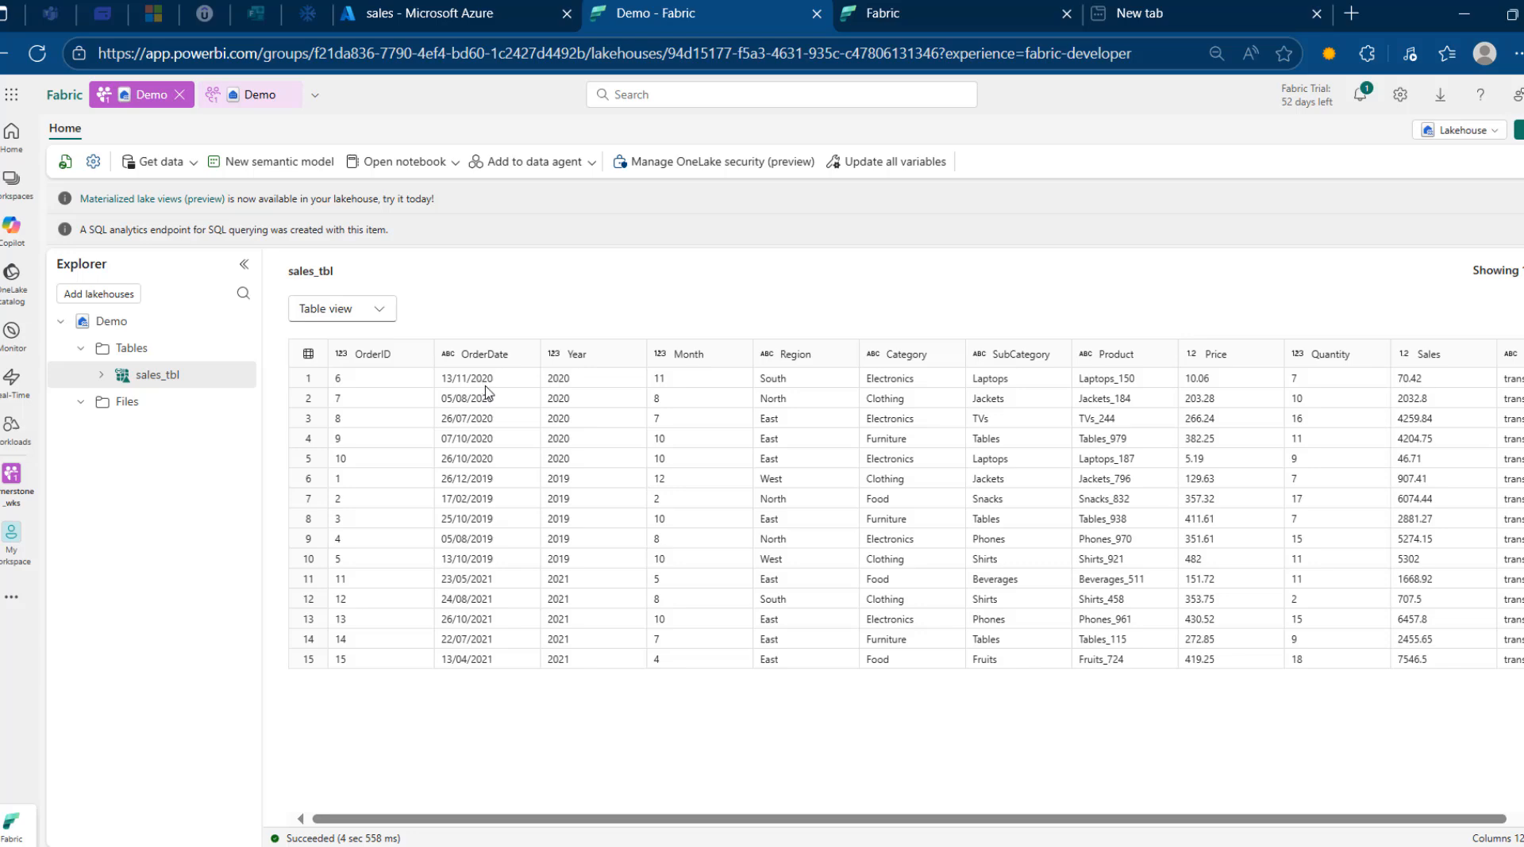
Switch to the Azure portal and create a container named demo in the cornerstone100 storage account.
{"action": "left_click", "coordinate": [405, 10]}
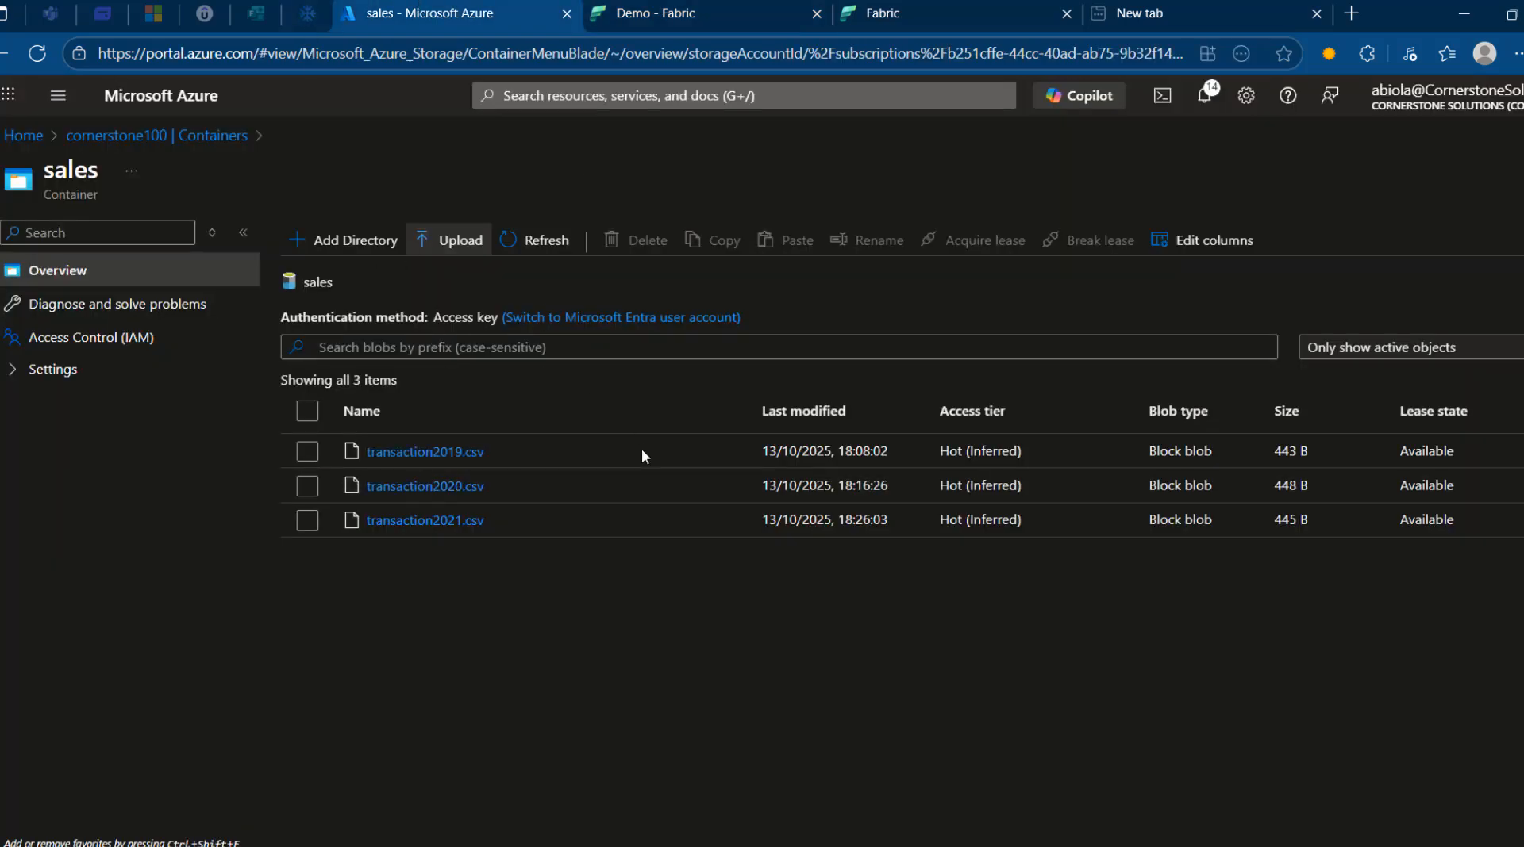
{"action": "left_click", "coordinate": [187, 137]}
{"action": "left_click", "coordinate": [373, 238]}
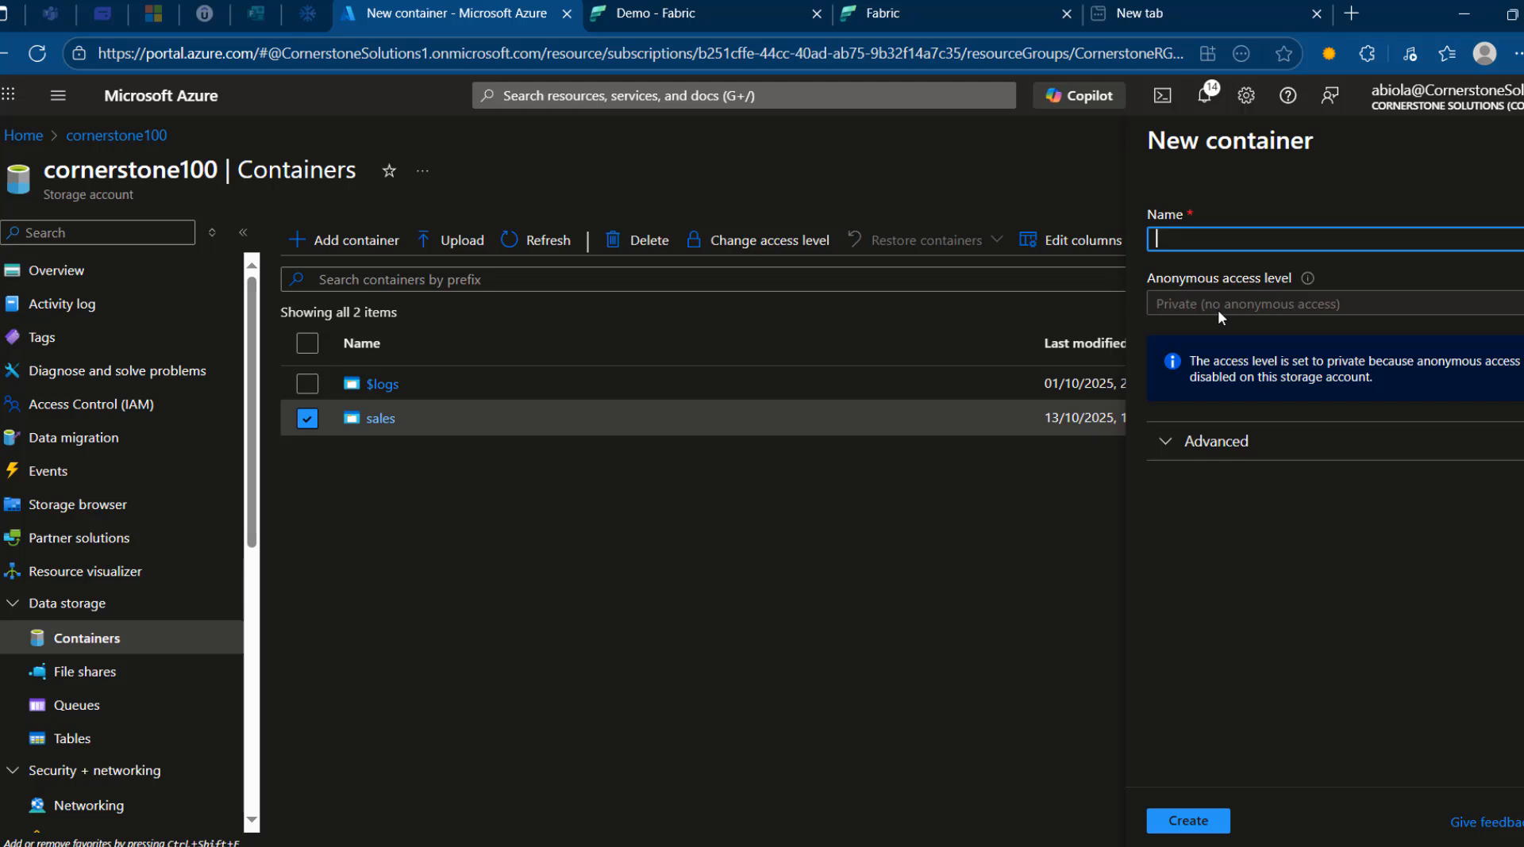
{"action": "type", "text": "demo"}
{"action": "left_click", "coordinate": [1202, 822]}
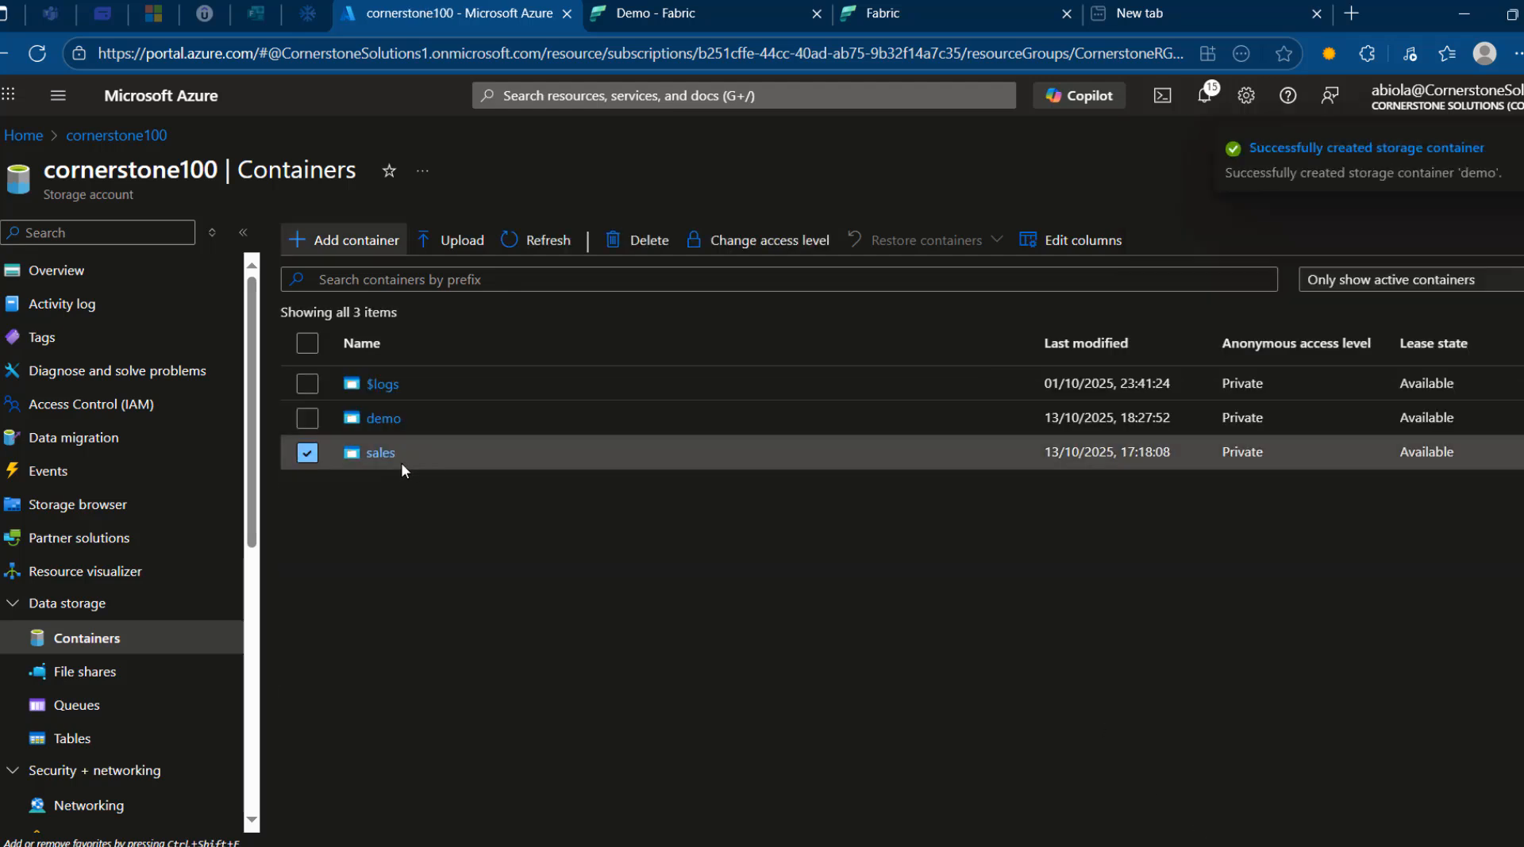
Upload "transaction2019 with different date format.csv" to the demo container and view the file's contents.
{"action": "left_click", "coordinate": [373, 419]}
{"action": "left_click", "coordinate": [457, 242]}
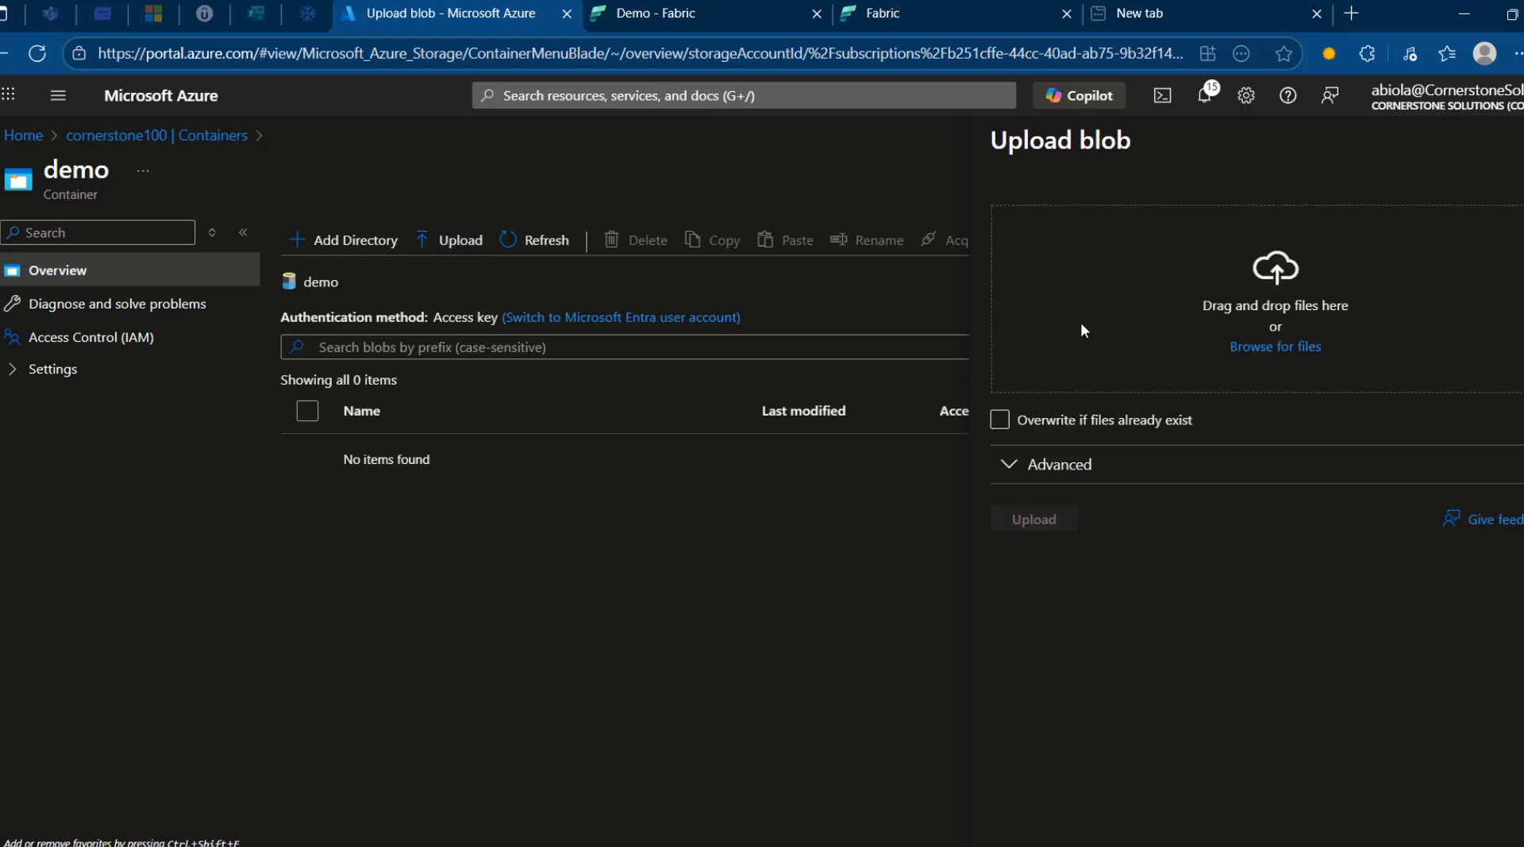
{"action": "left_click", "coordinate": [1262, 347]}
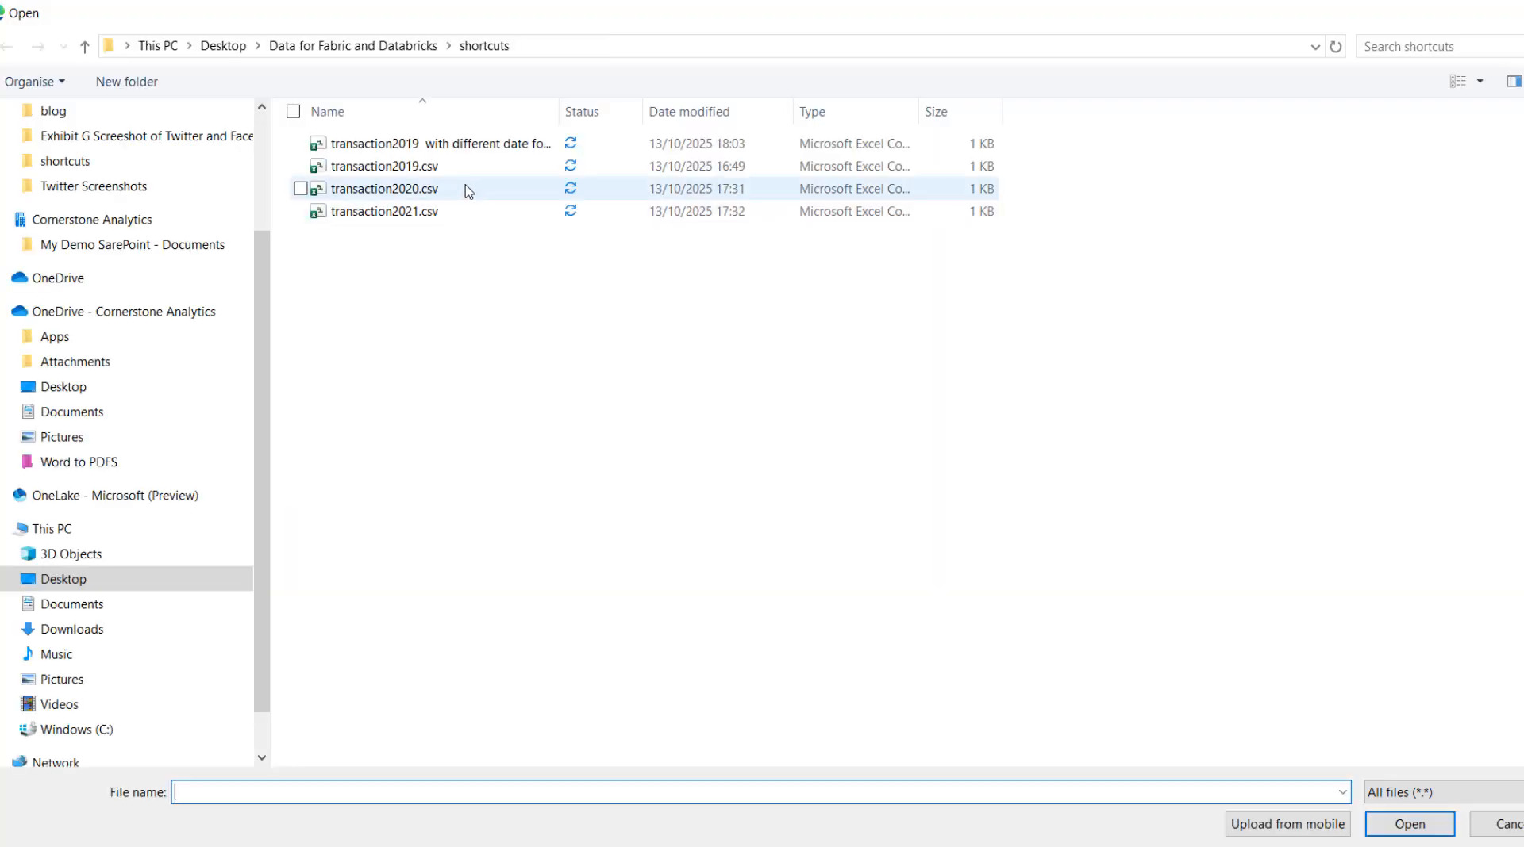
{"action": "left_click", "coordinate": [437, 146]}
{"action": "double_click", "coordinate": [436, 146]}
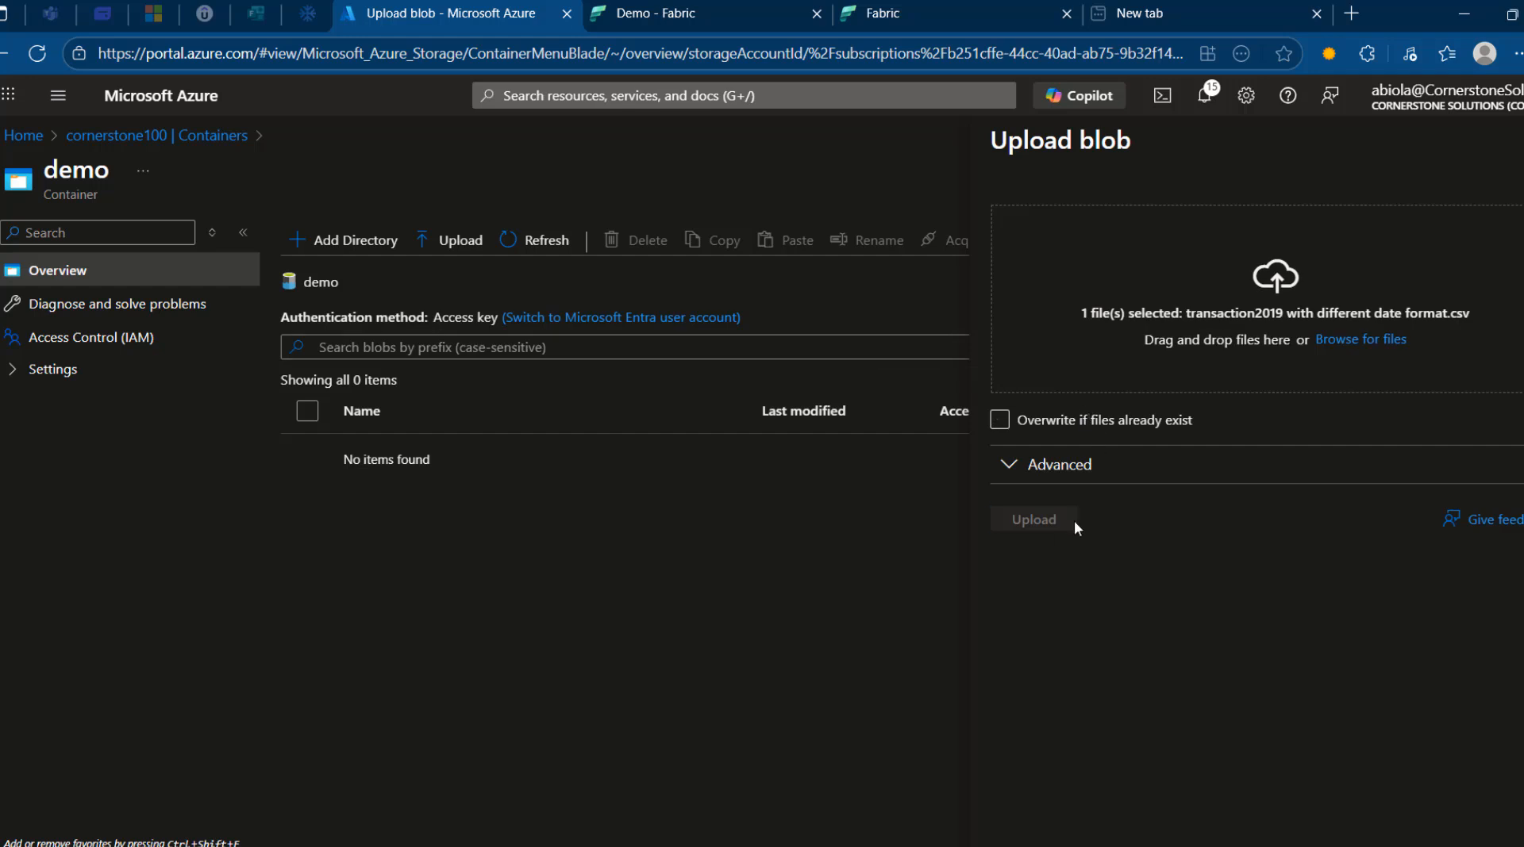
{"action": "left_click", "coordinate": [1032, 518]}
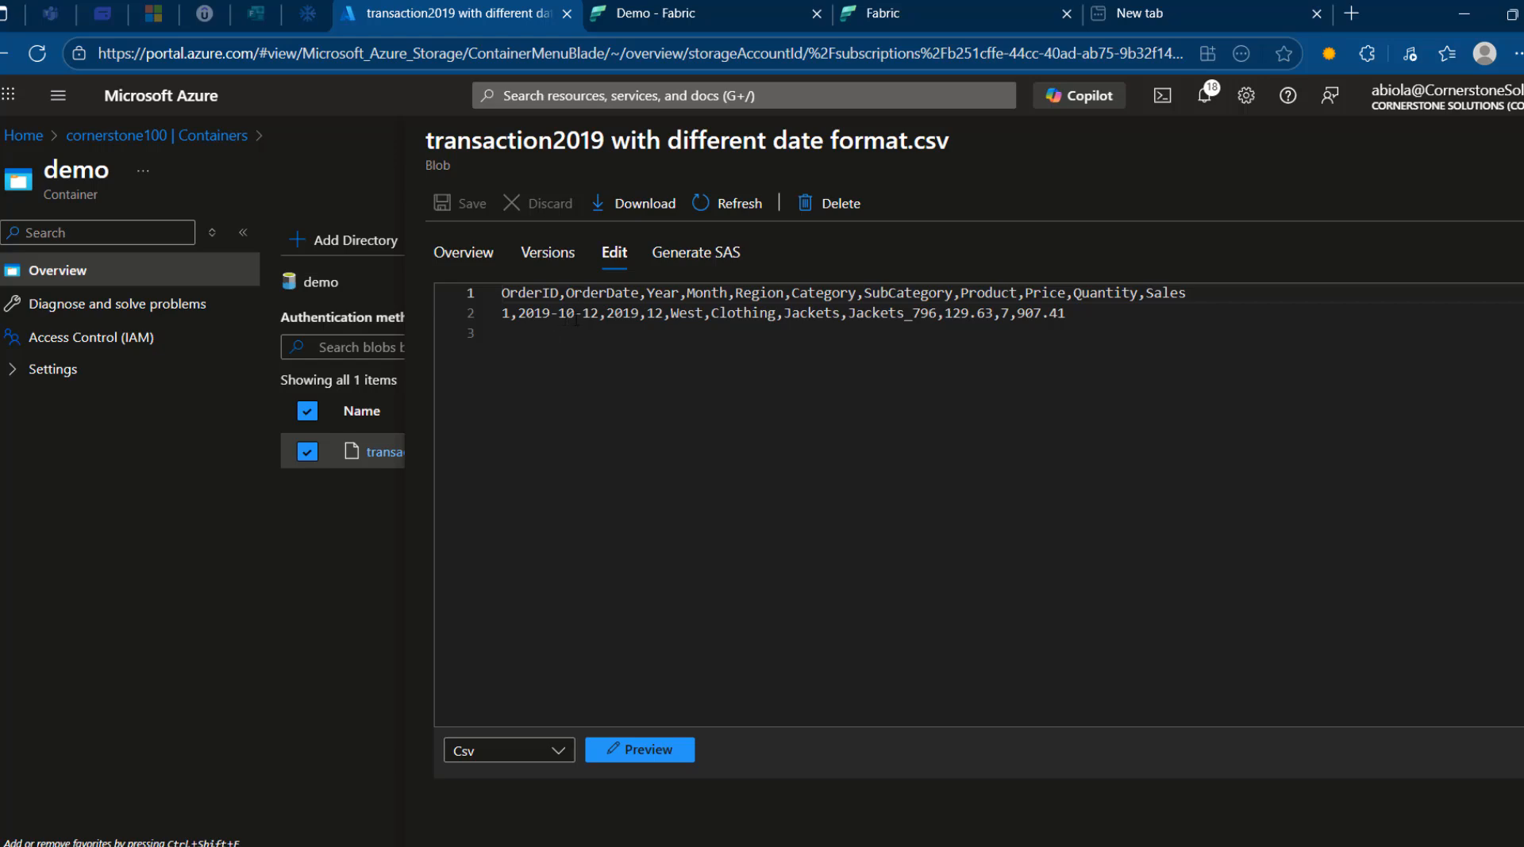
Switch to Fabric and open the Demo lakehouse from the cornerstone_wks workspace.
{"action": "left_click", "coordinate": [691, 6]}
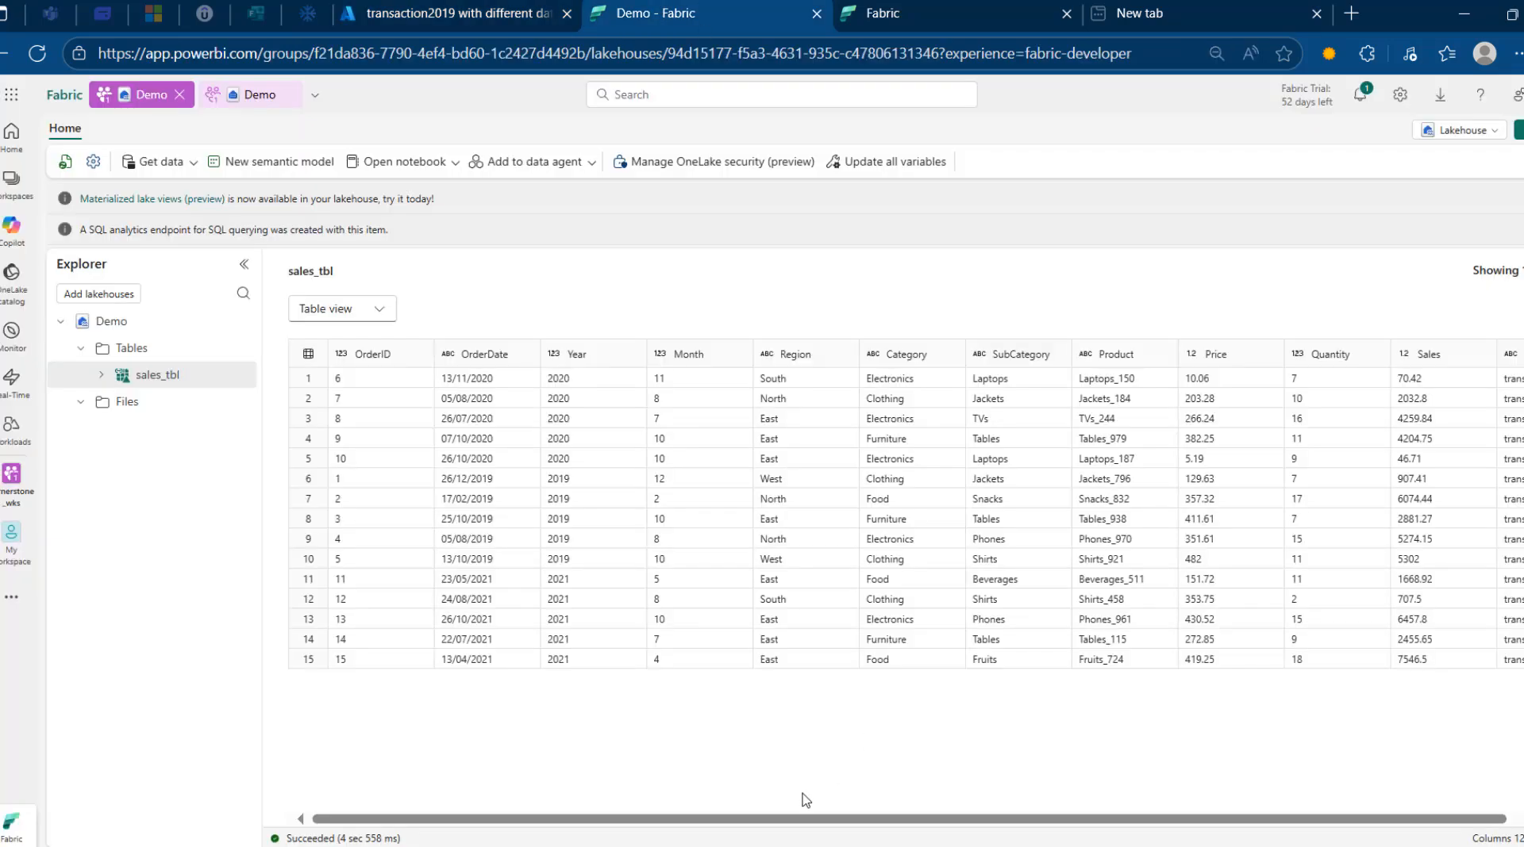
{"action": "left_click", "coordinate": [10, 188]}
{"action": "left_click", "coordinate": [150, 299]}
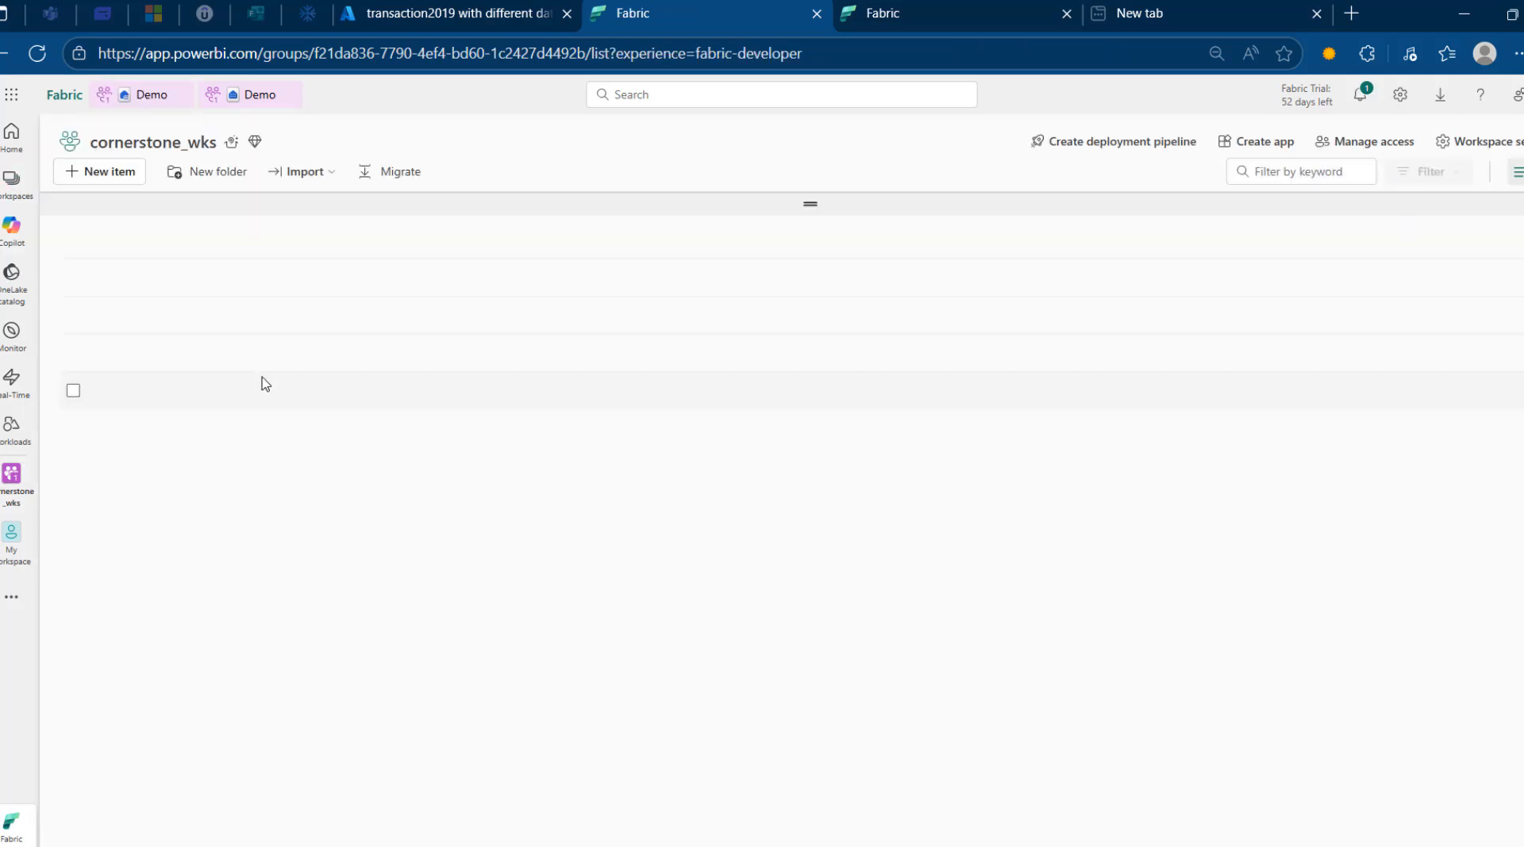
{"action": "left_click", "coordinate": [169, 285]}
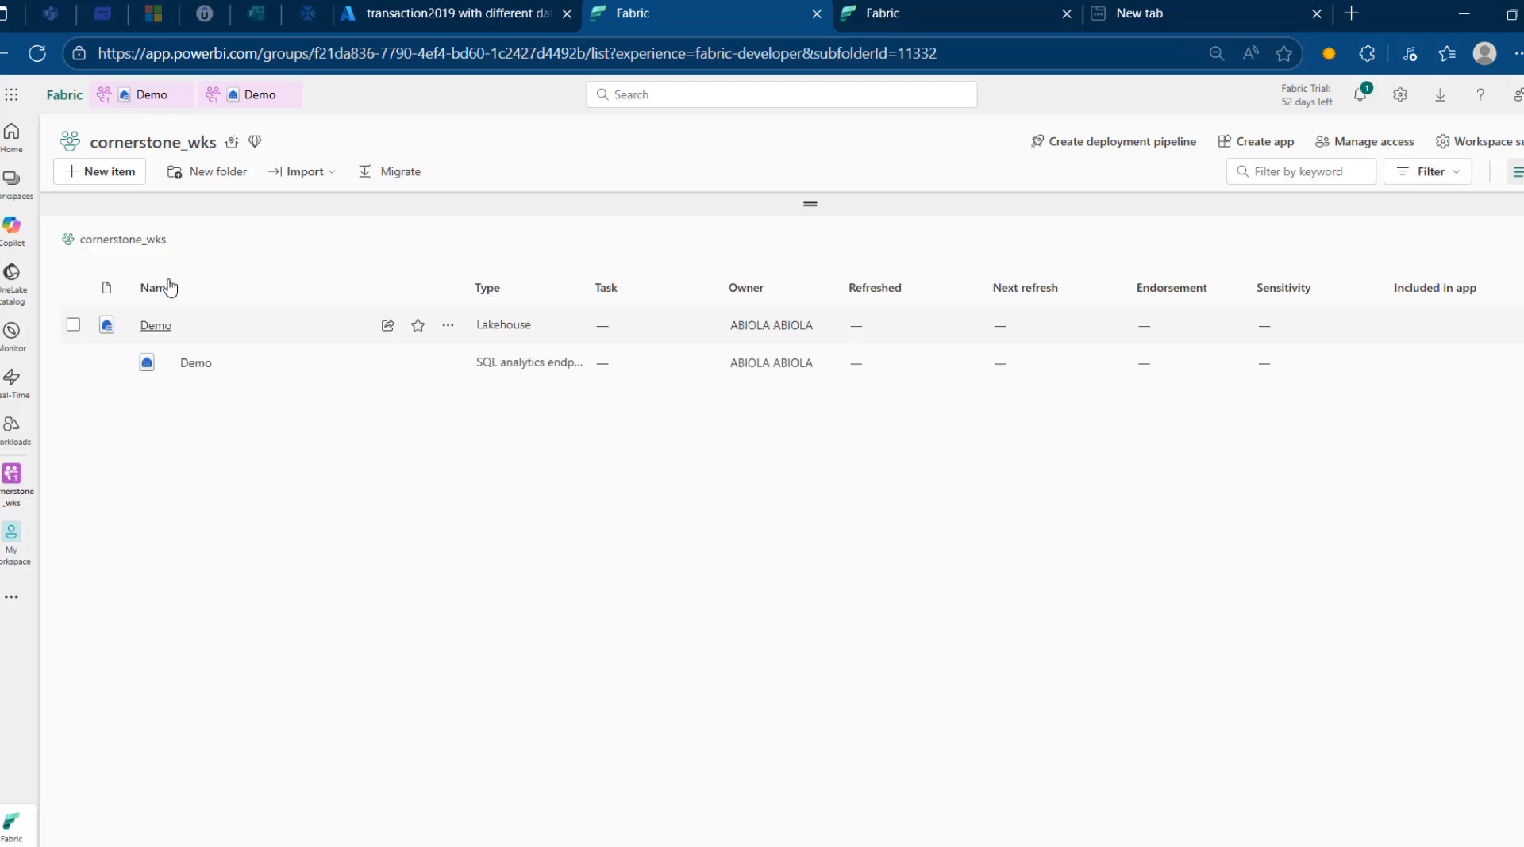
{"action": "left_click", "coordinate": [167, 327]}
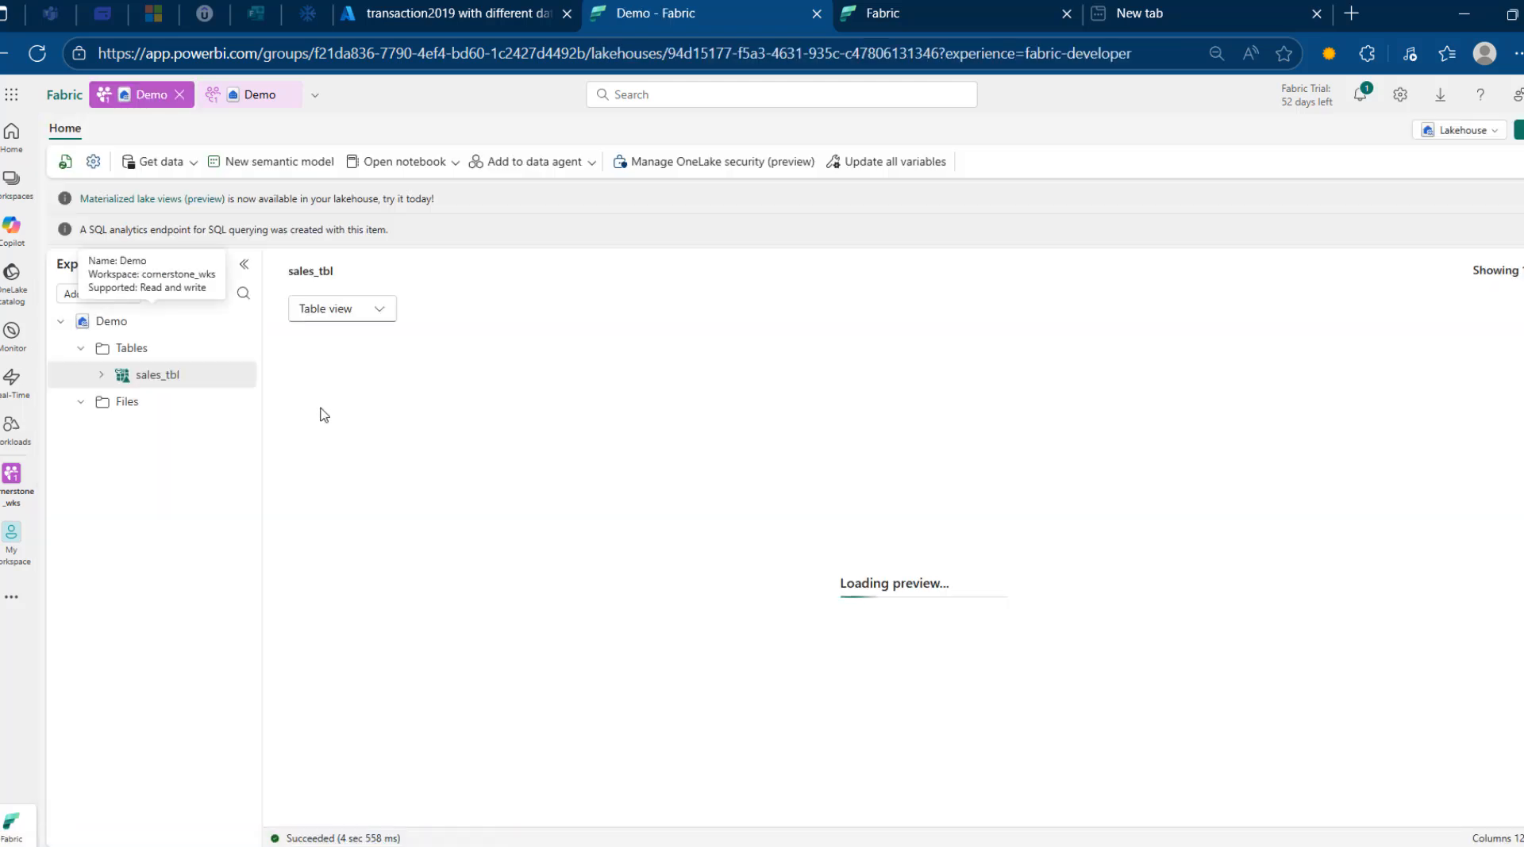
Start a new Azure Data Lake Storage Gen2 shortcut under Tables, using the existing cornerstone100 connection.
{"action": "right_click", "coordinate": [136, 356]}
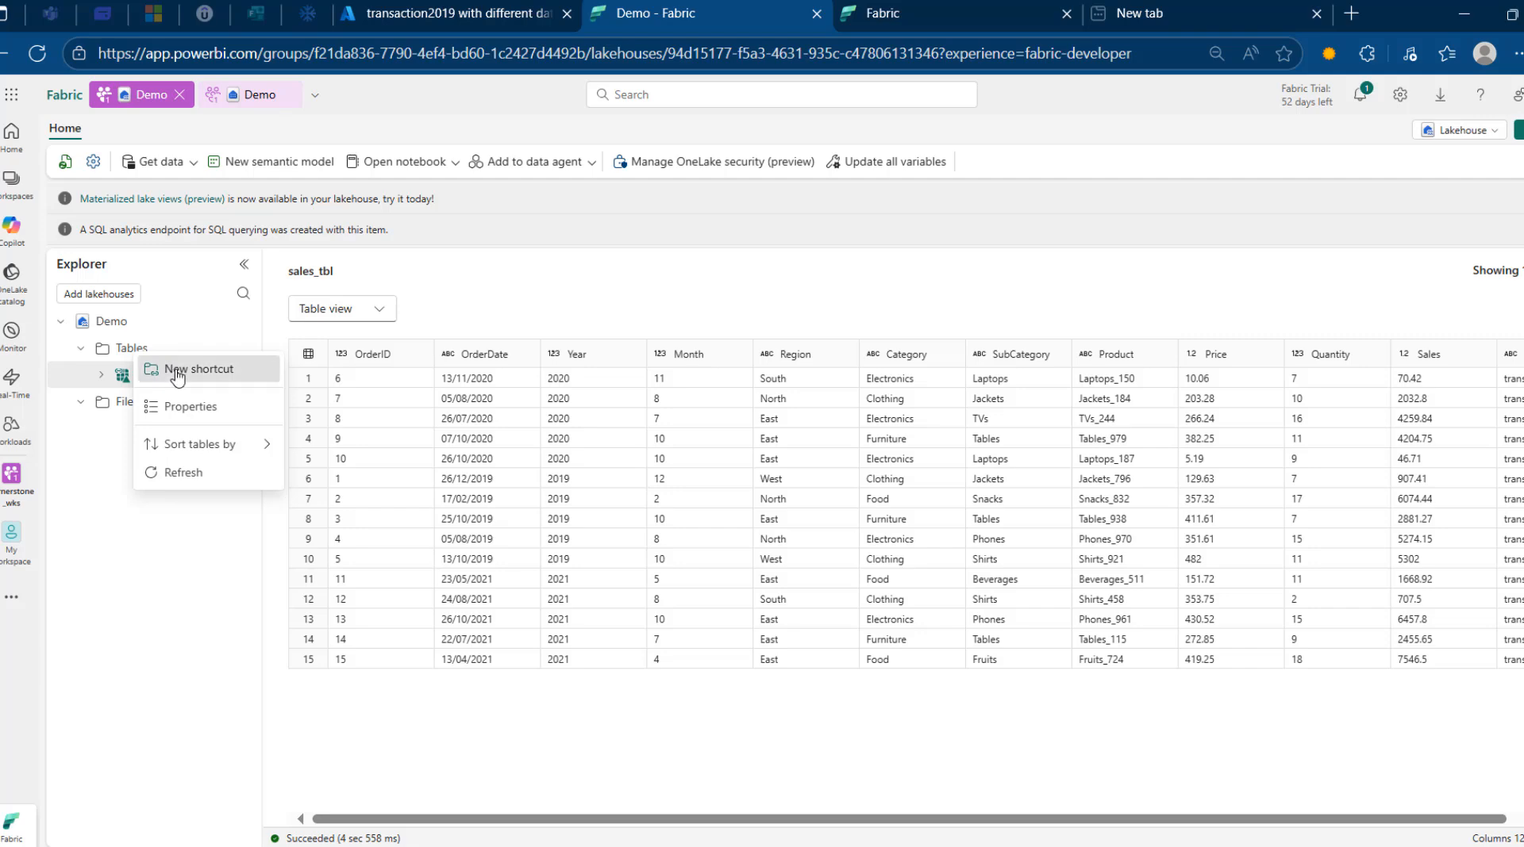
{"action": "left_click", "coordinate": [195, 371]}
{"action": "left_click", "coordinate": [1201, 508]}
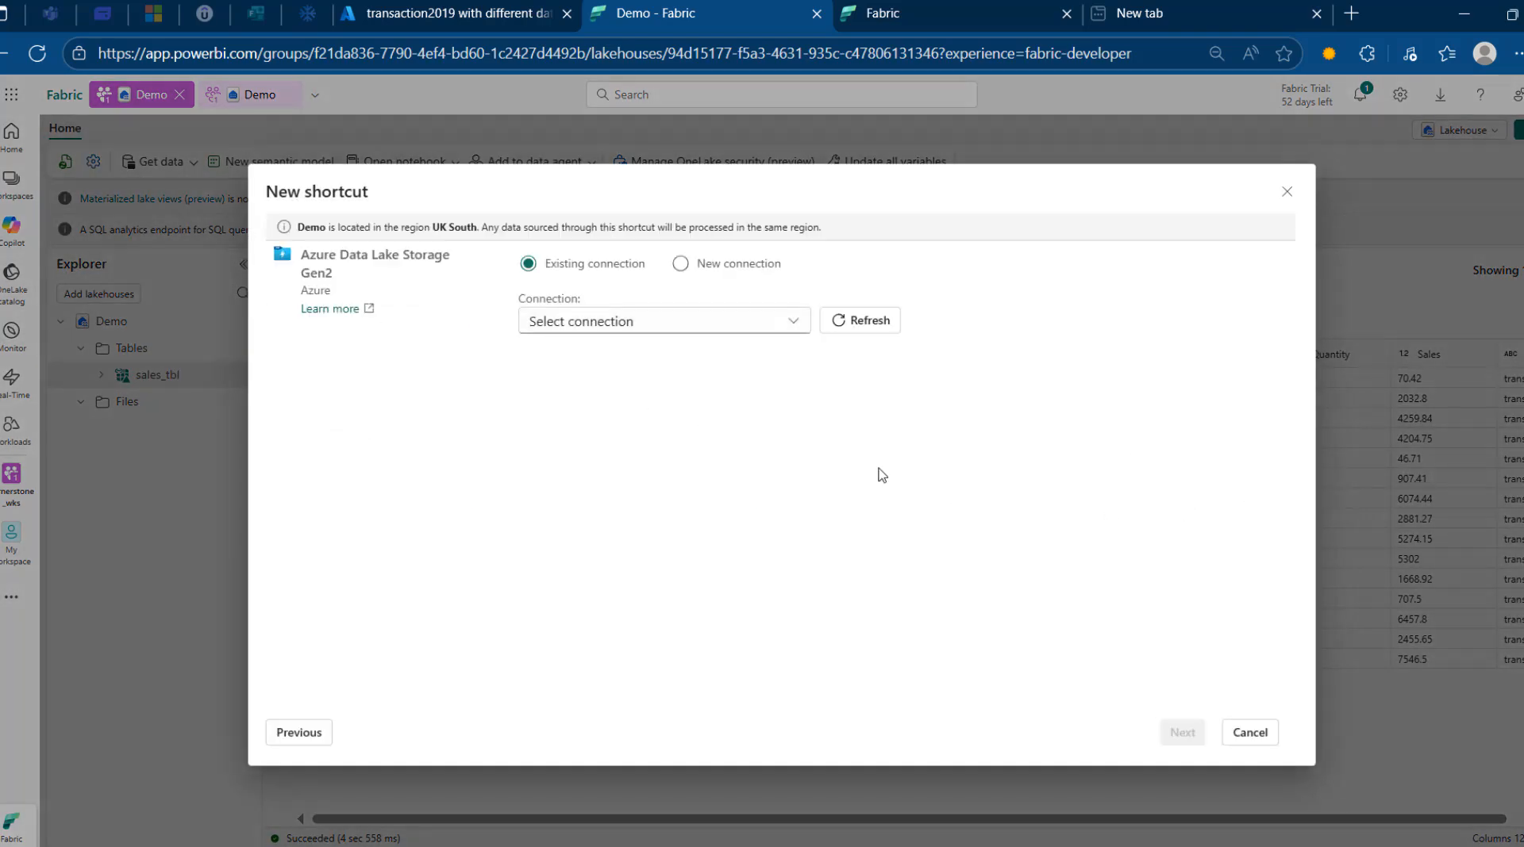
{"action": "left_click", "coordinate": [664, 321]}
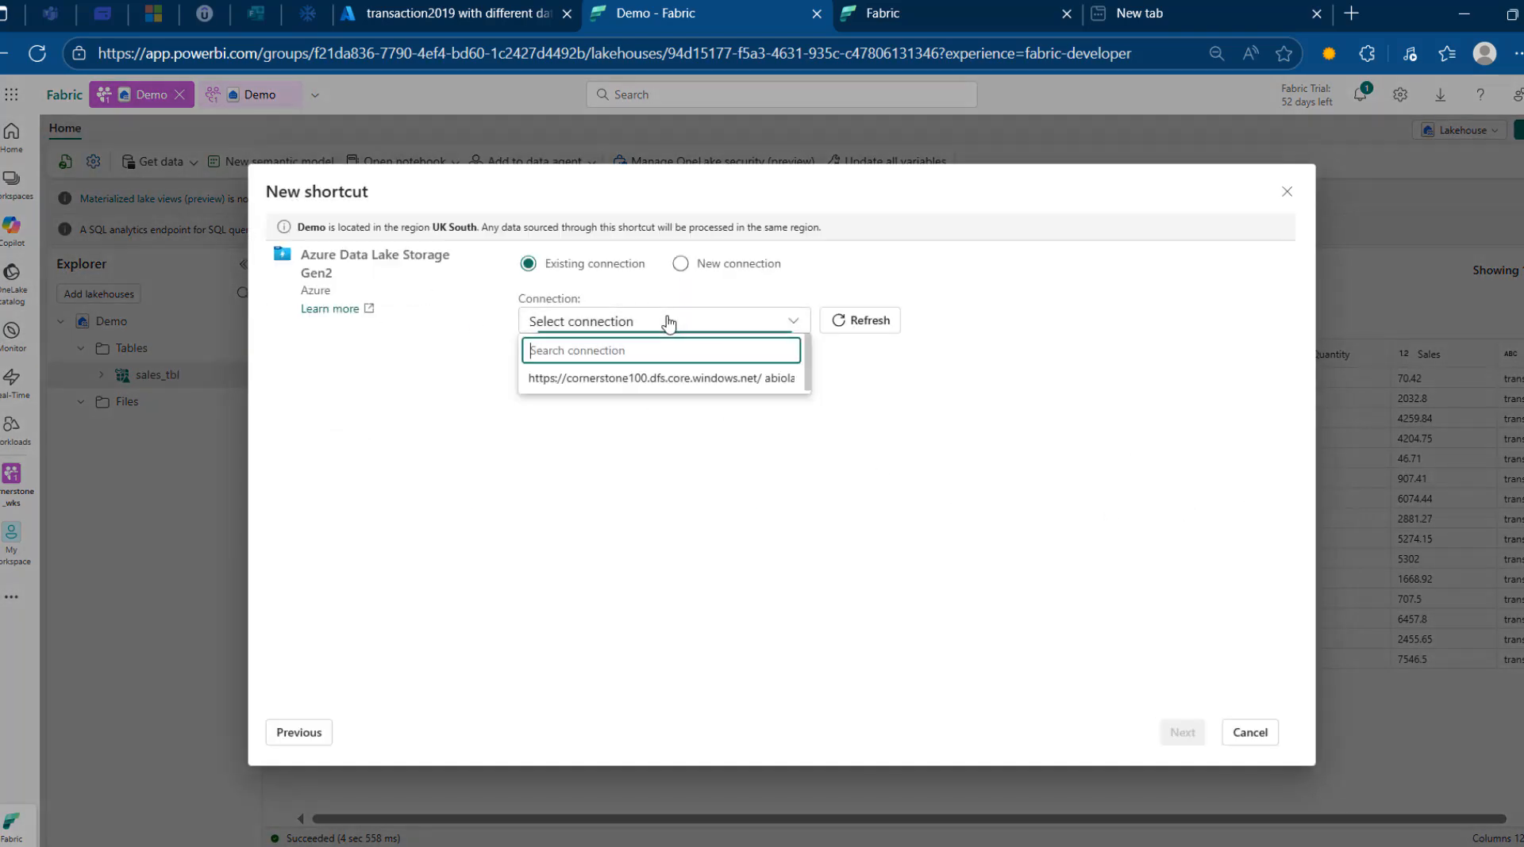
{"action": "left_click", "coordinate": [657, 381]}
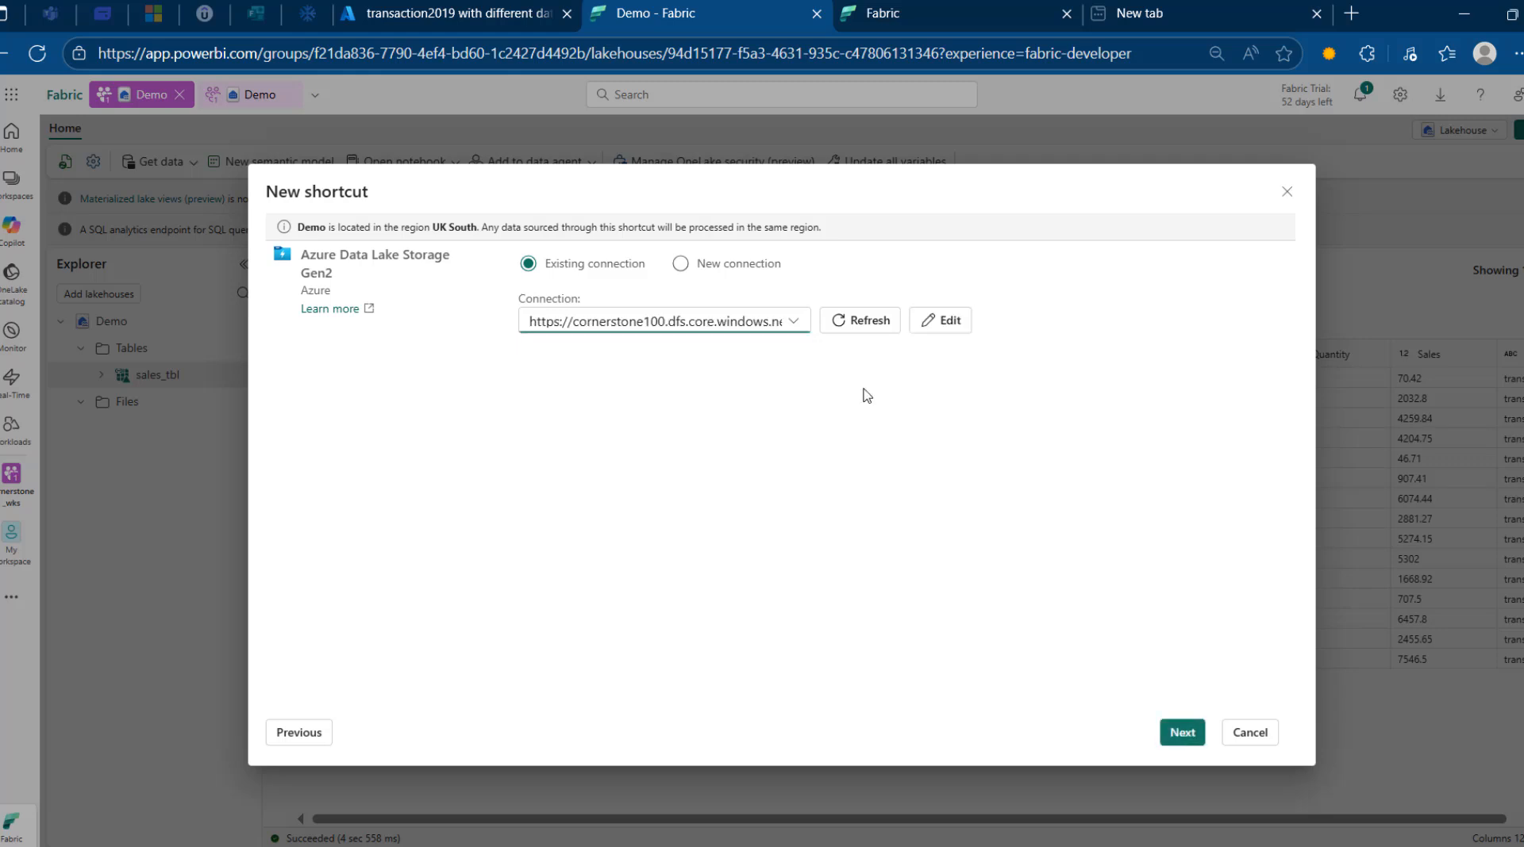
{"action": "left_click", "coordinate": [1181, 731]}
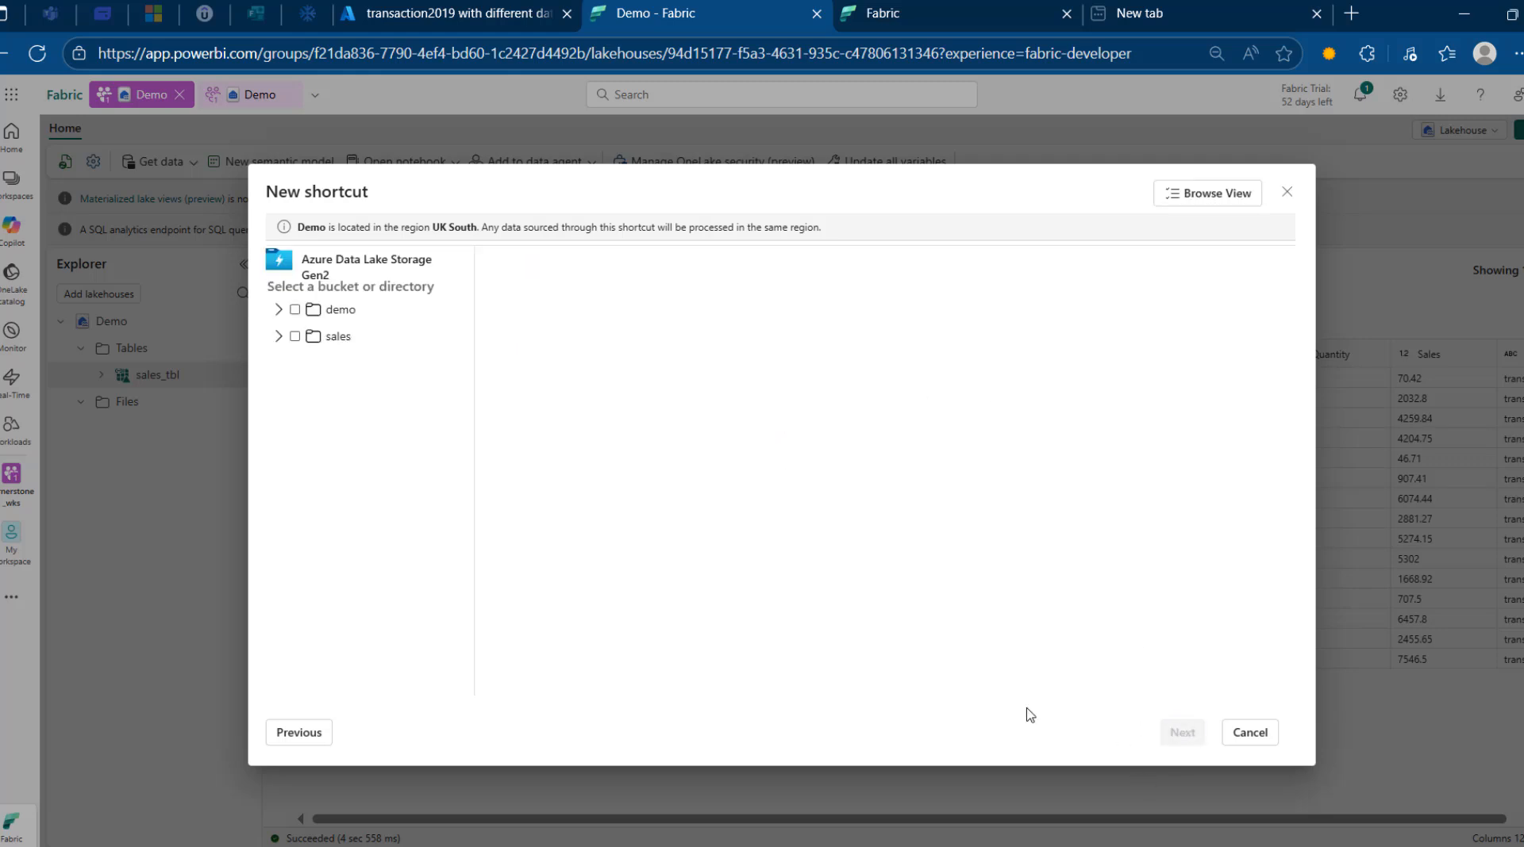
Select the demo container, keep the CSV to Delta transform with comma delimiter and first row as headers, and create the shortcut.
{"action": "left_click", "coordinate": [294, 309]}
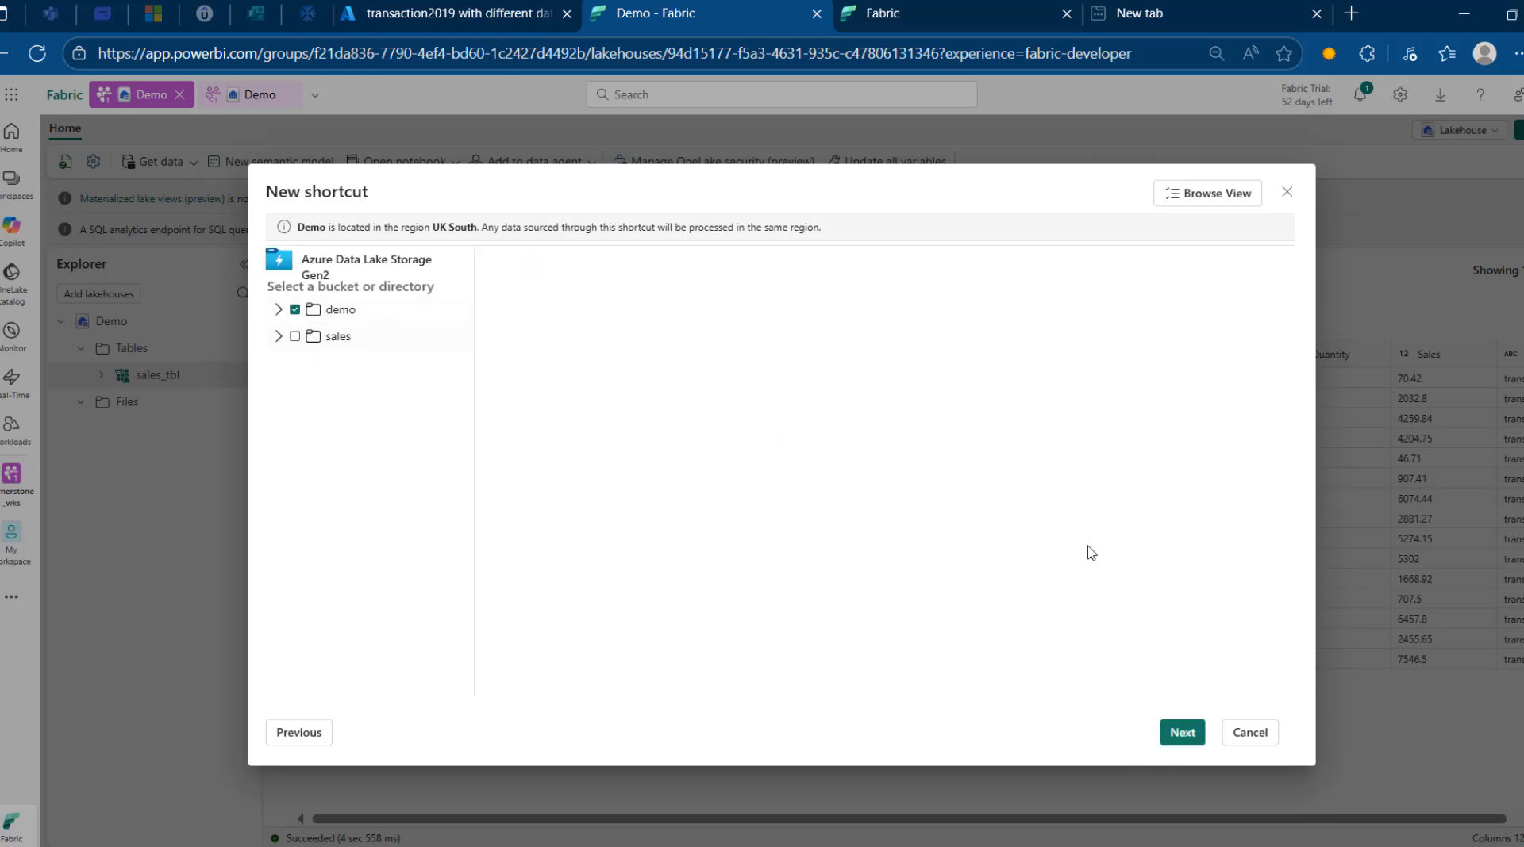
{"action": "left_click", "coordinate": [1183, 730]}
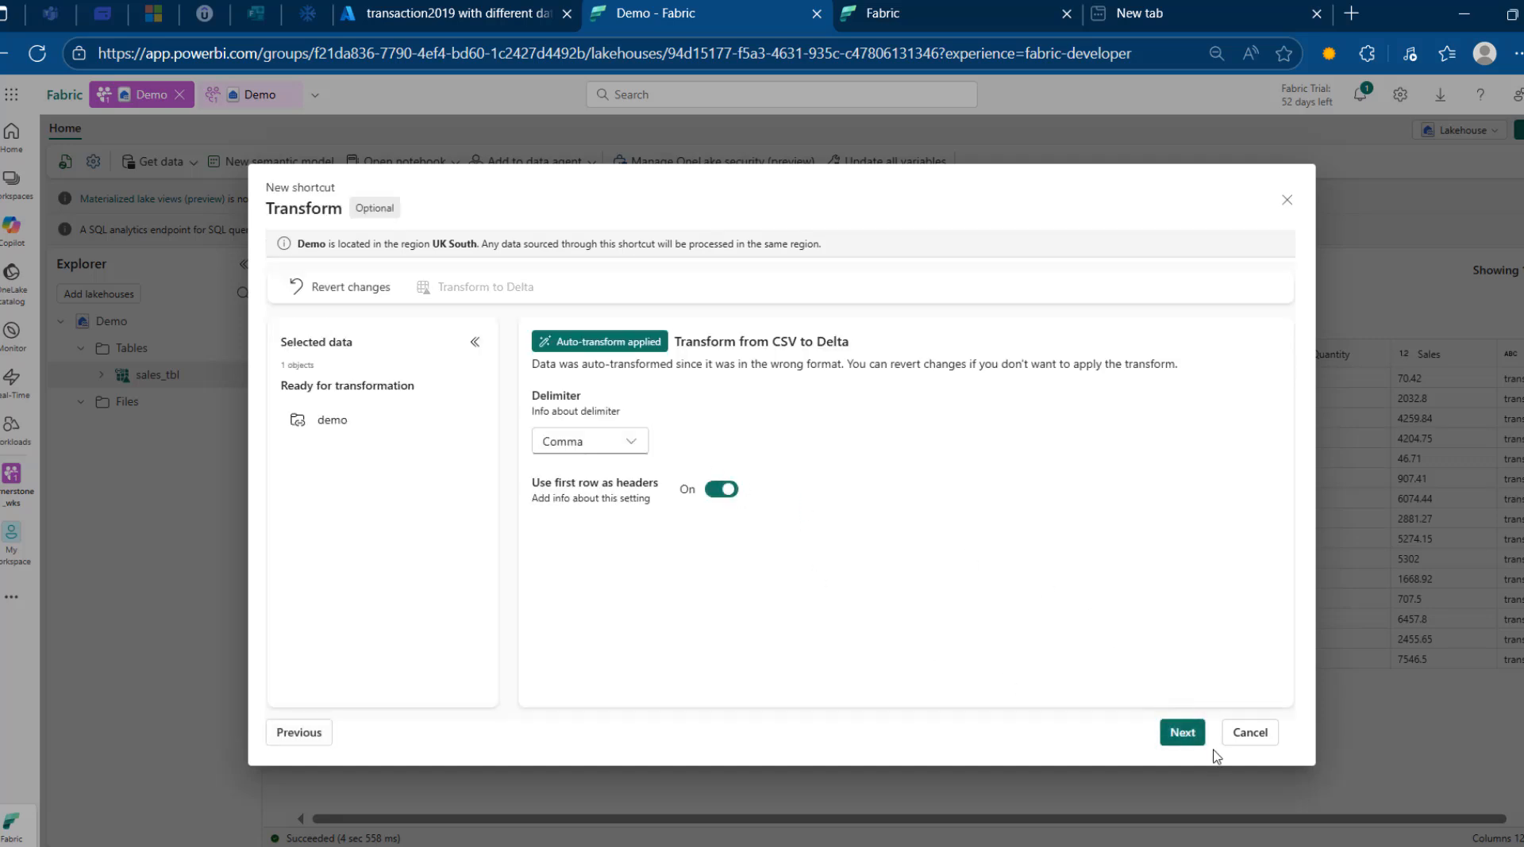
{"action": "left_click", "coordinate": [1181, 732]}
{"action": "left_click", "coordinate": [1178, 733]}
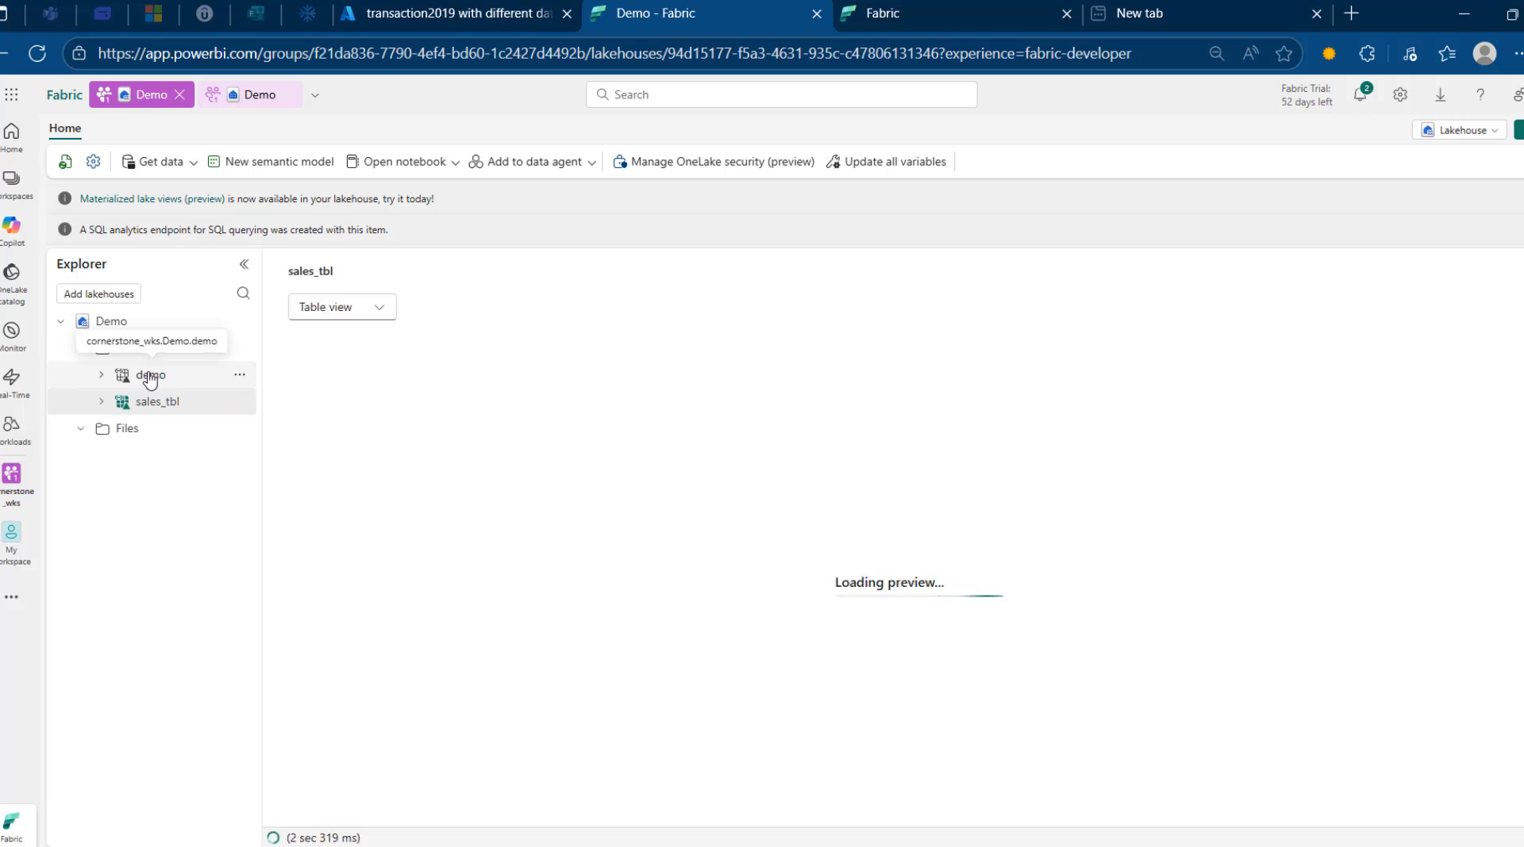
Open the demo table's preview in the Lakehouse view and switch to the SQL analytics endpoint.
{"action": "left_click", "coordinate": [150, 378]}
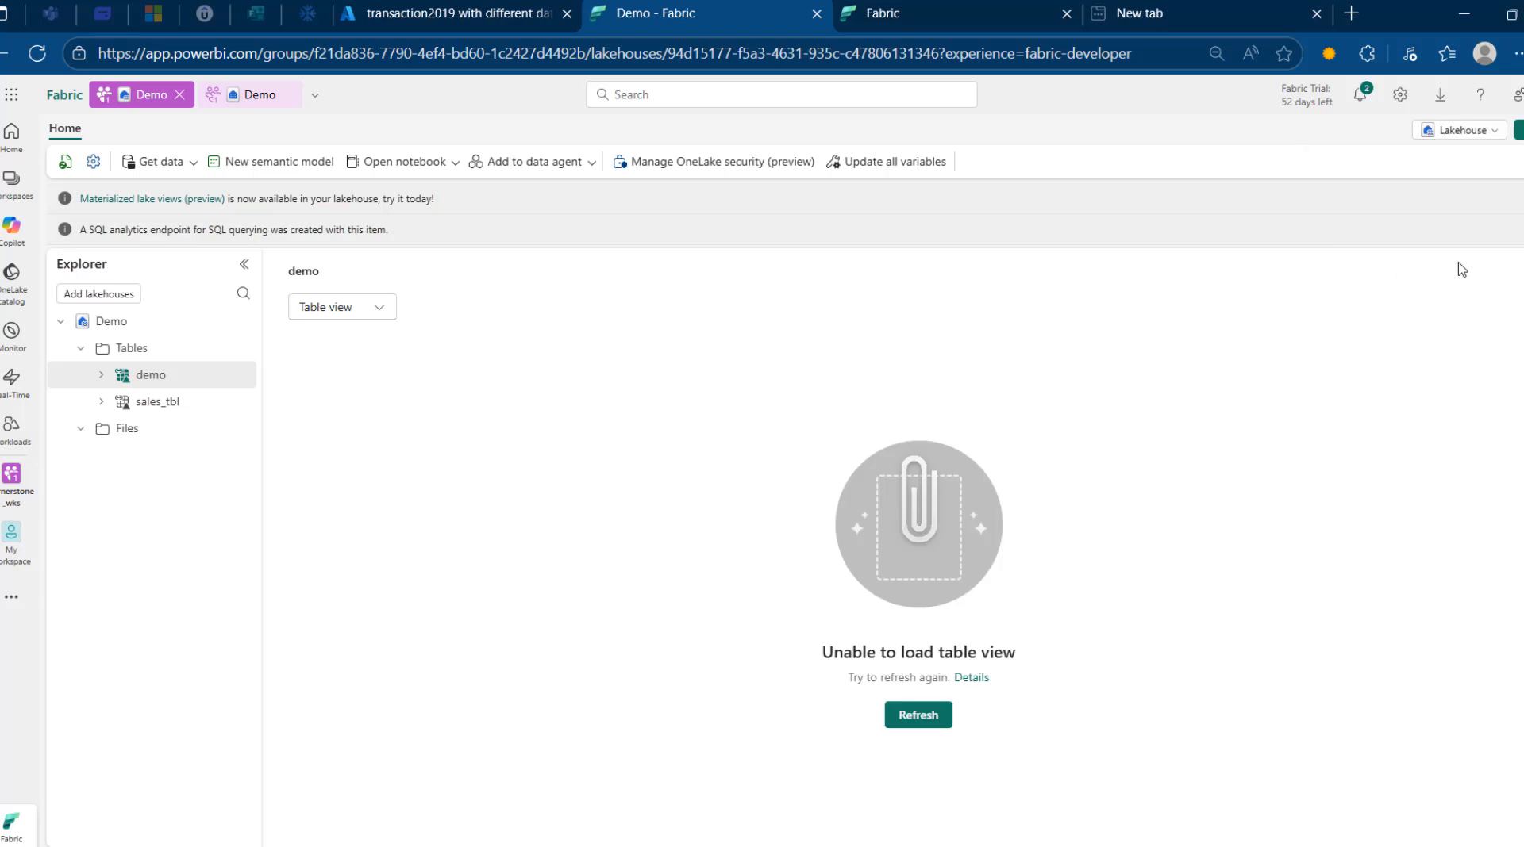
{"action": "left_click", "coordinate": [1470, 131]}
{"action": "left_click", "coordinate": [1382, 208]}
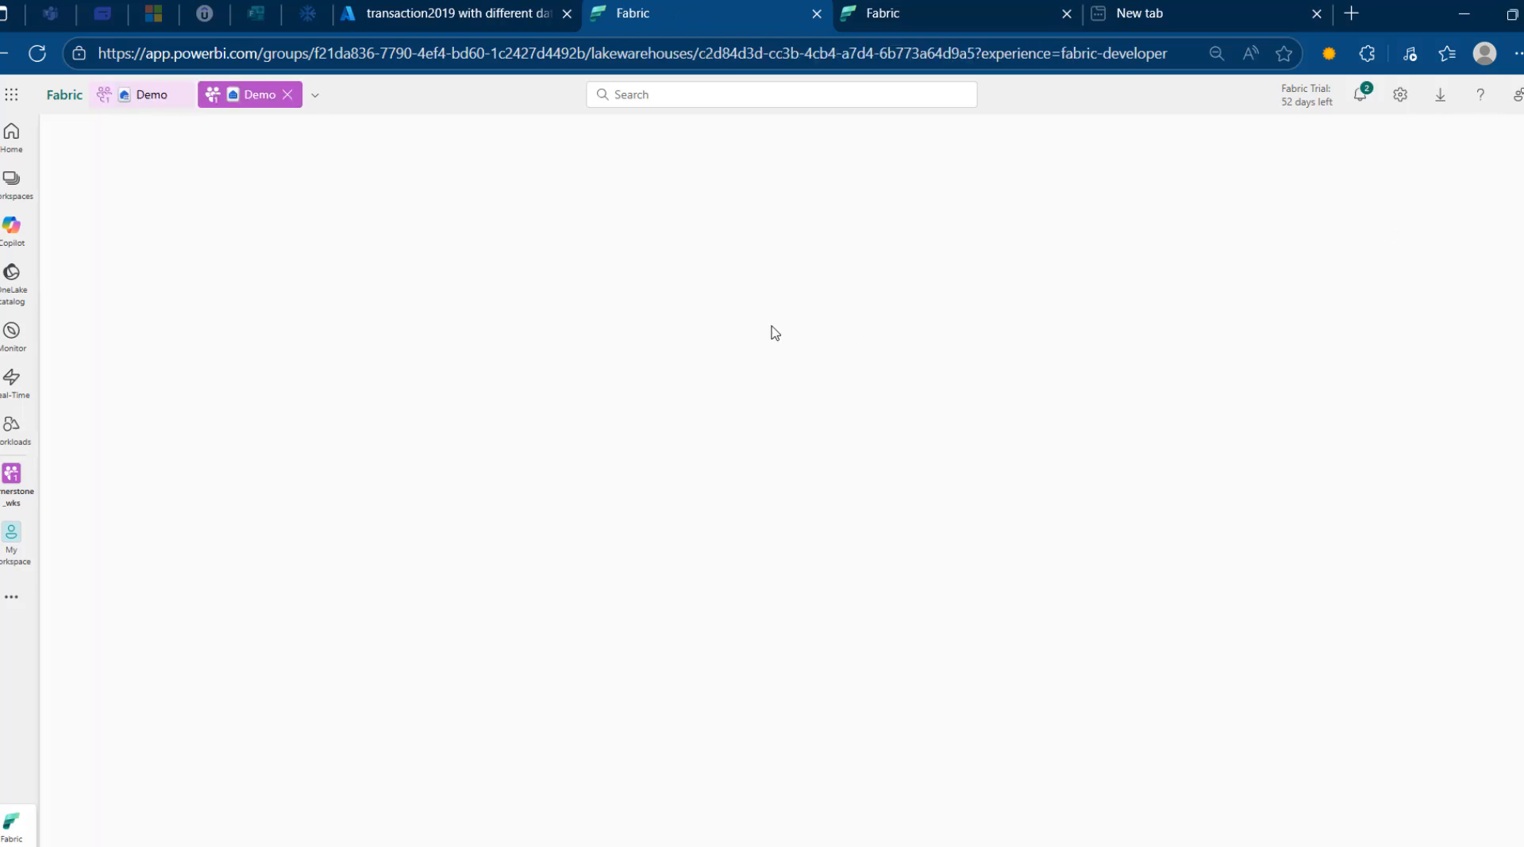